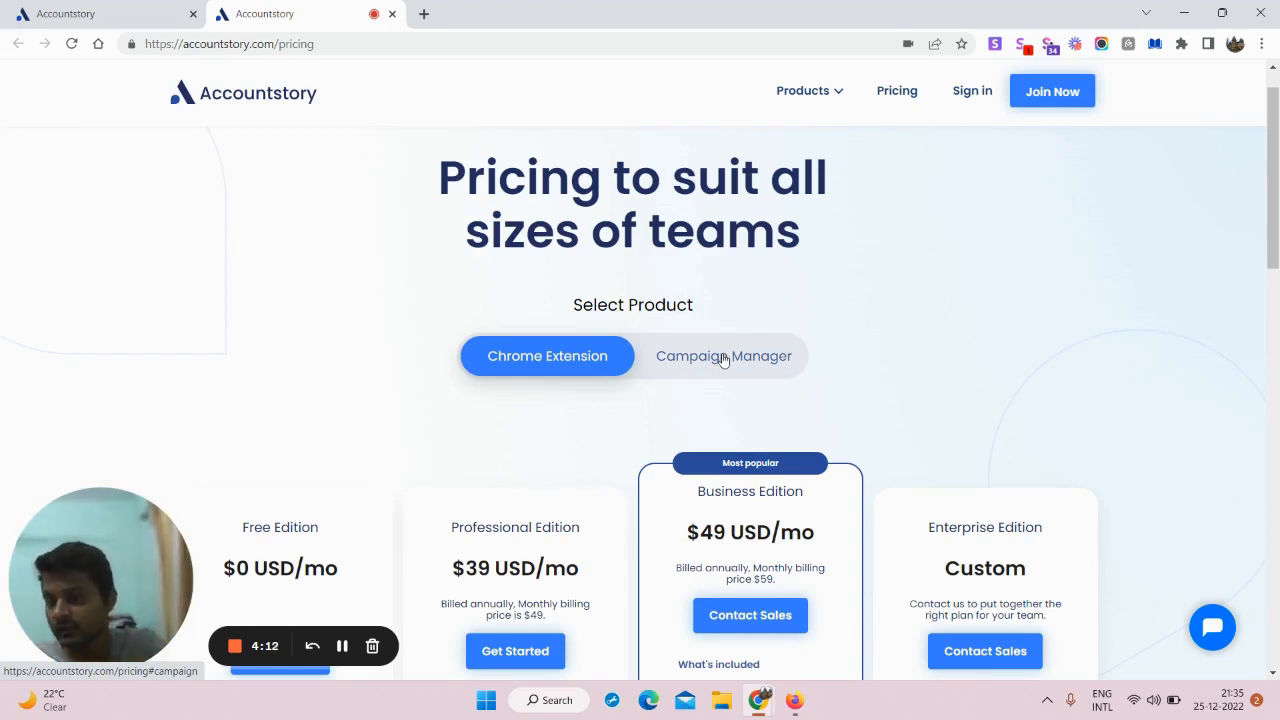
# Step: Compare the Chrome Extension and Campaign Manager pricing plans, then sign in to the account
pyautogui.click(724, 359)
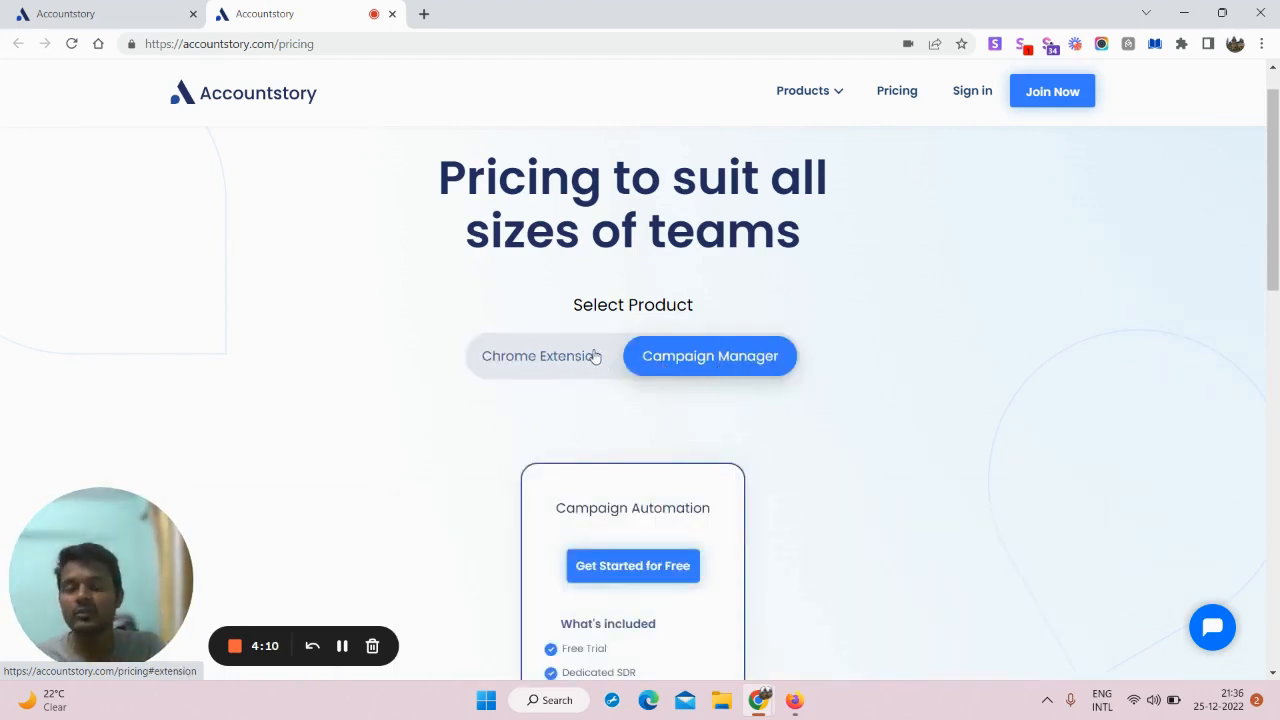
pyautogui.click(612, 355)
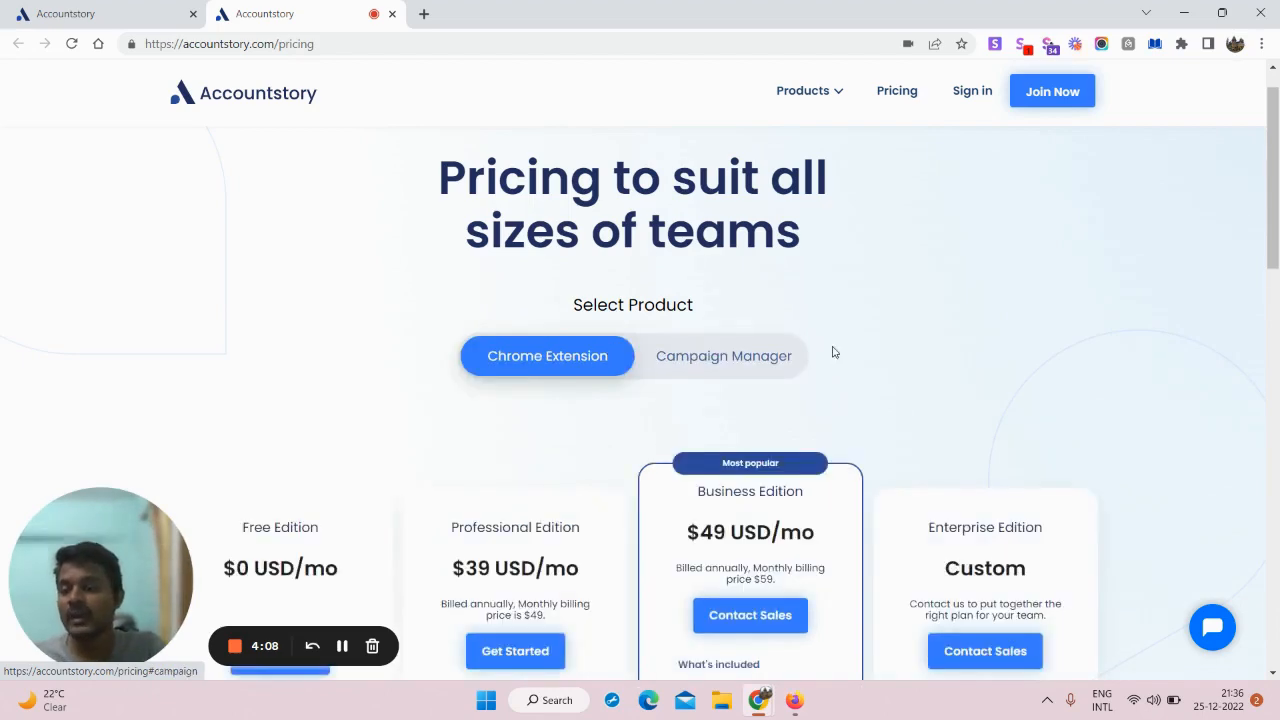
pyautogui.scroll(-3, 378, 260)
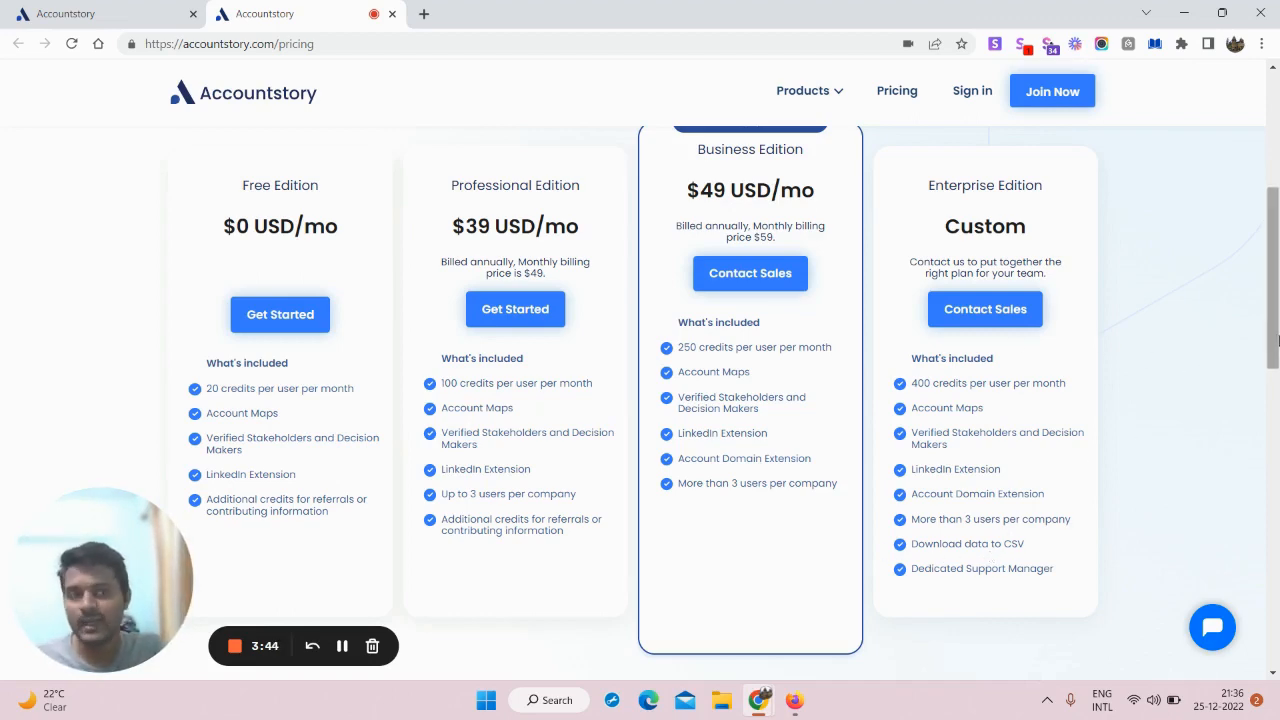
pyautogui.moveTo(1274, 336); pyautogui.dragTo(1276, 270)
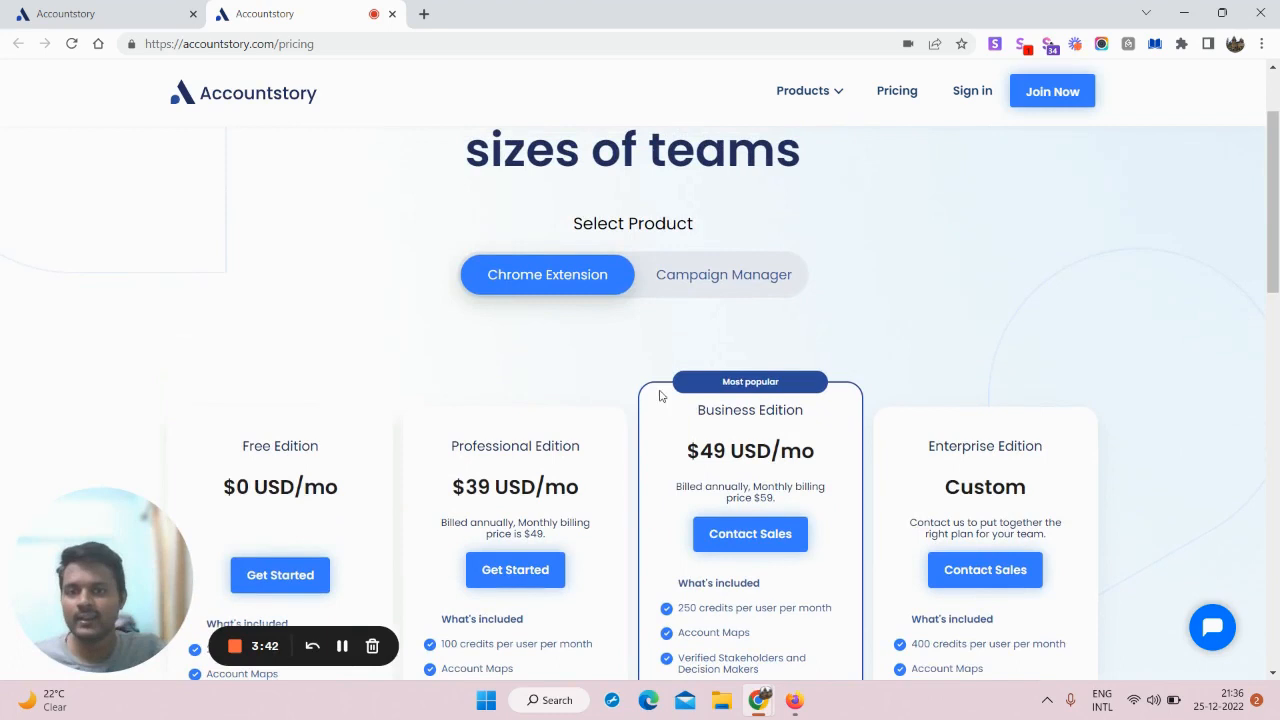
pyautogui.click(725, 285)
pyautogui.scroll(-1, 886, 356)
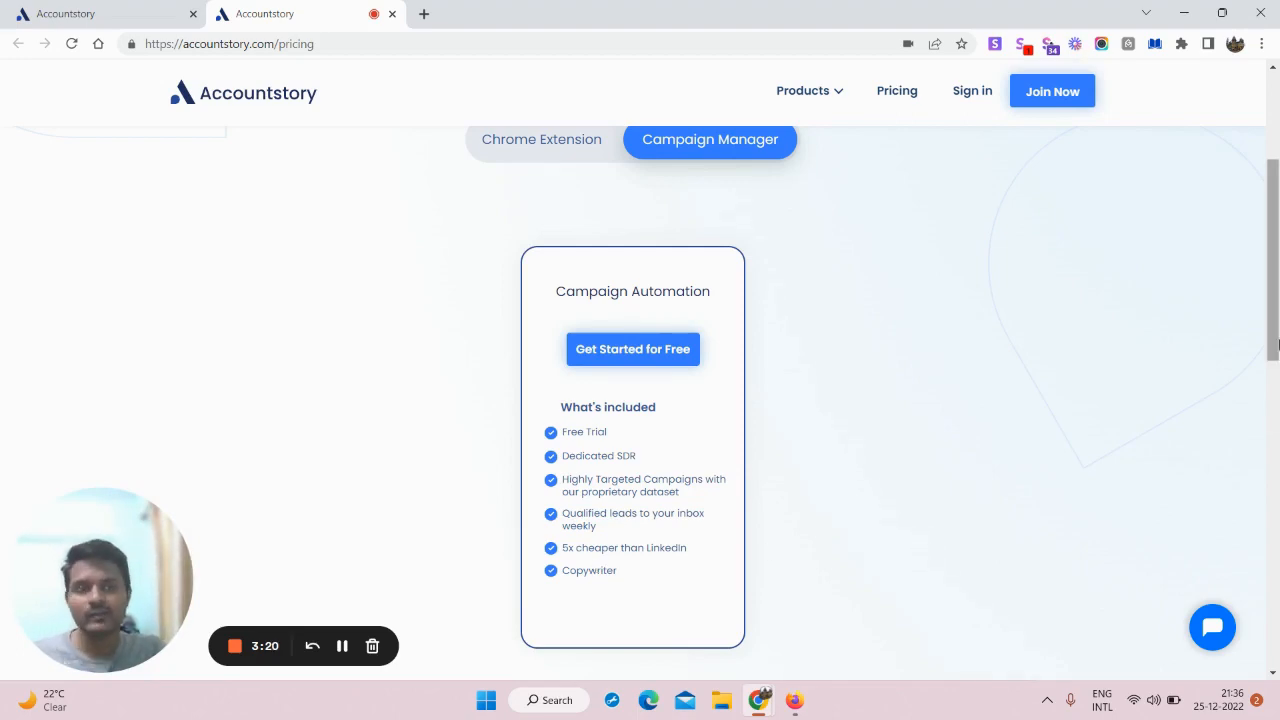
pyautogui.moveTo(1272, 292); pyautogui.dragTo(1227, 214)
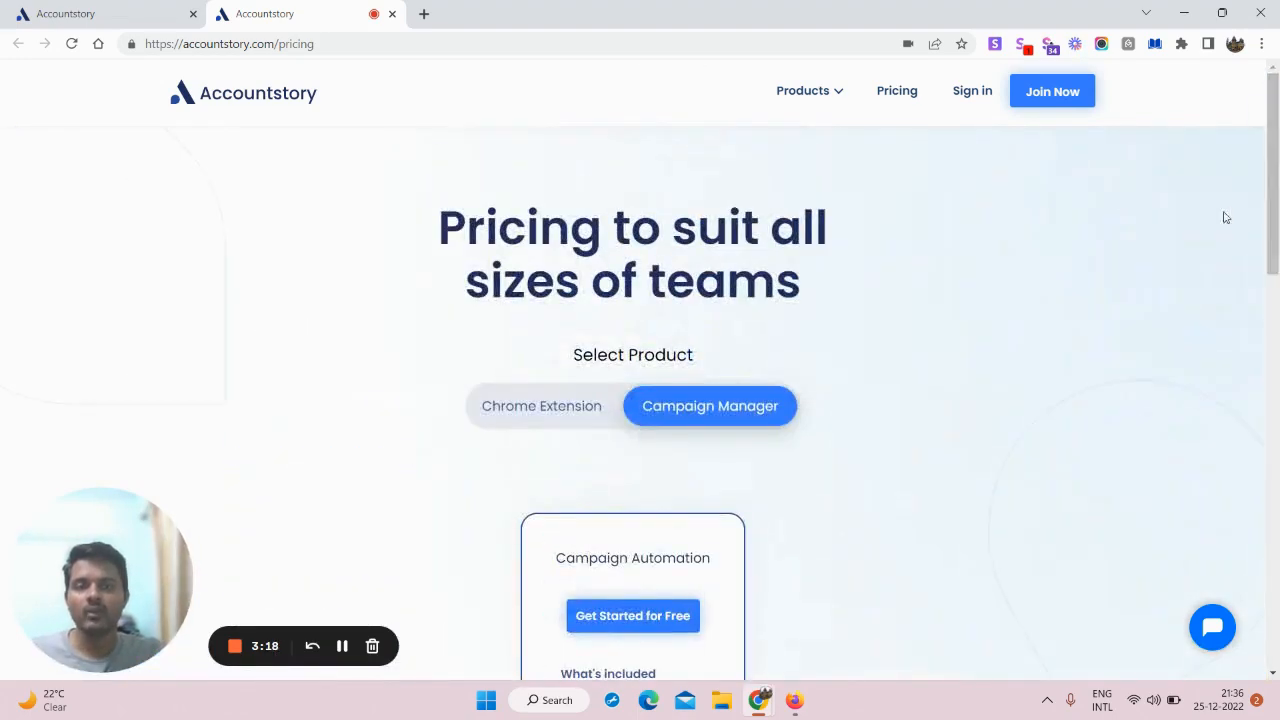
pyautogui.click(970, 92)
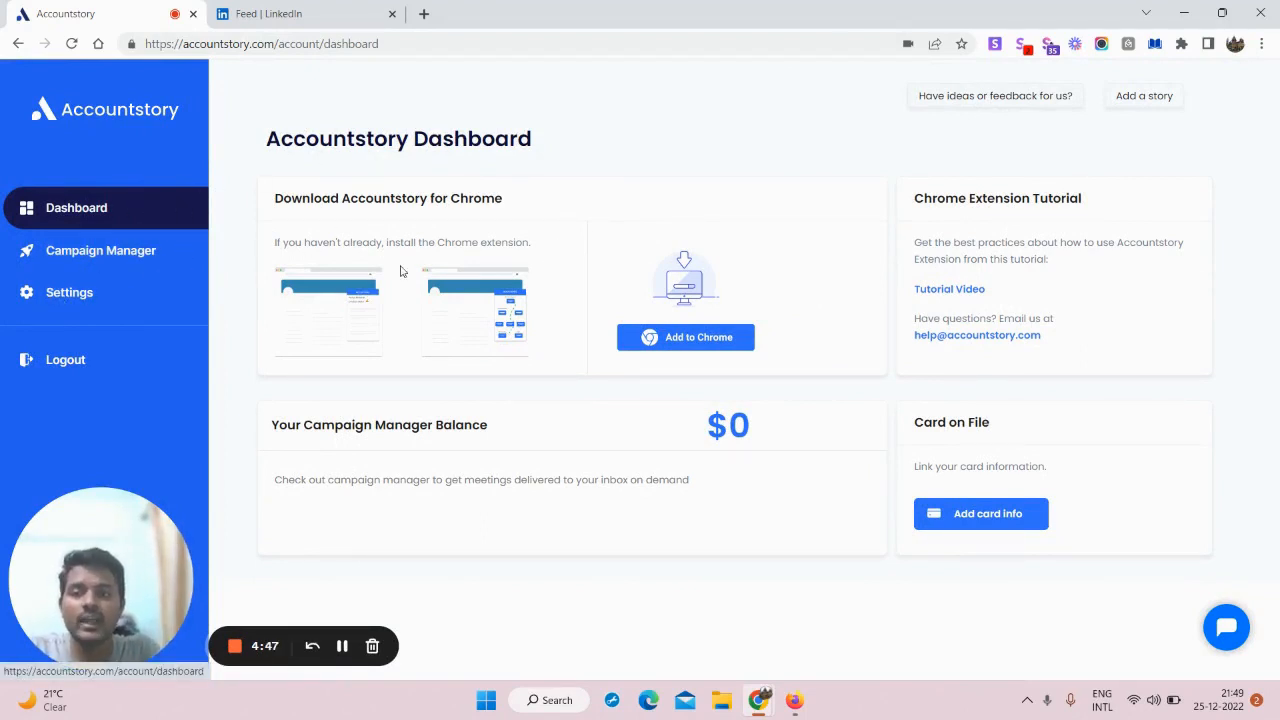
# Step: View the extension's Chrome Web Store page, then go back and list the campaigns with B2B Leads In Review
pyautogui.click(664, 345)
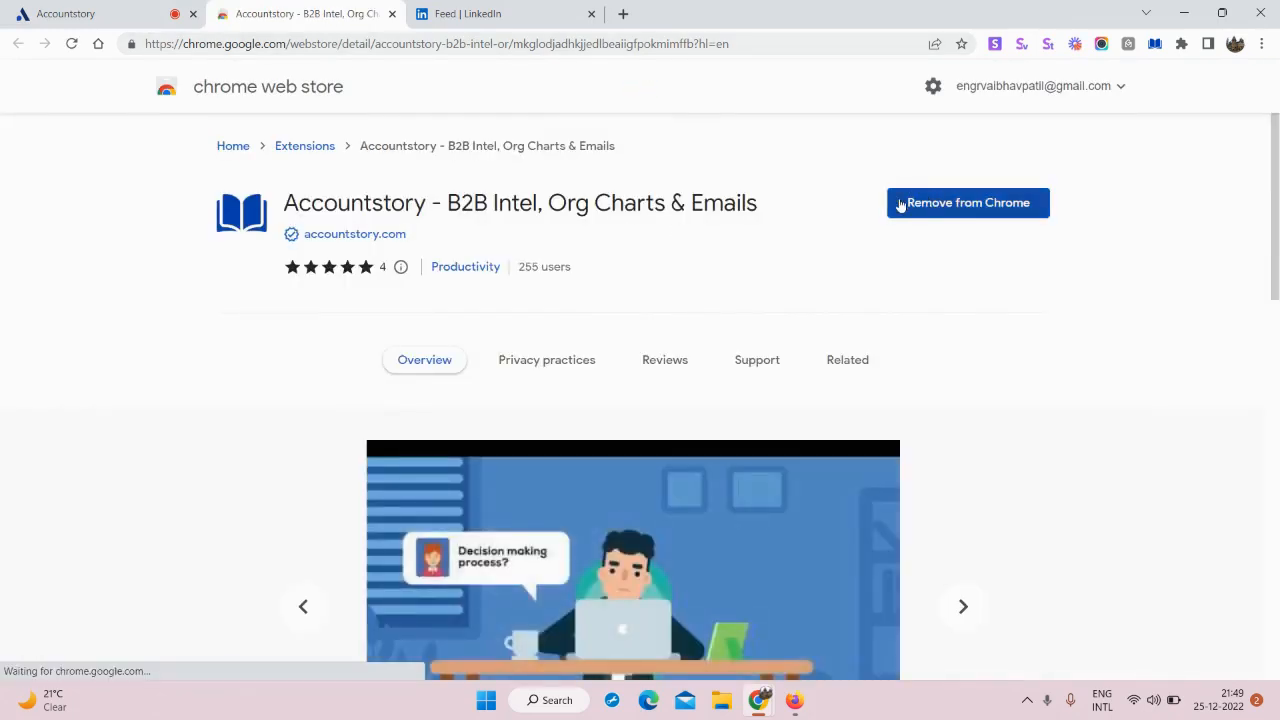
pyautogui.click(84, 10)
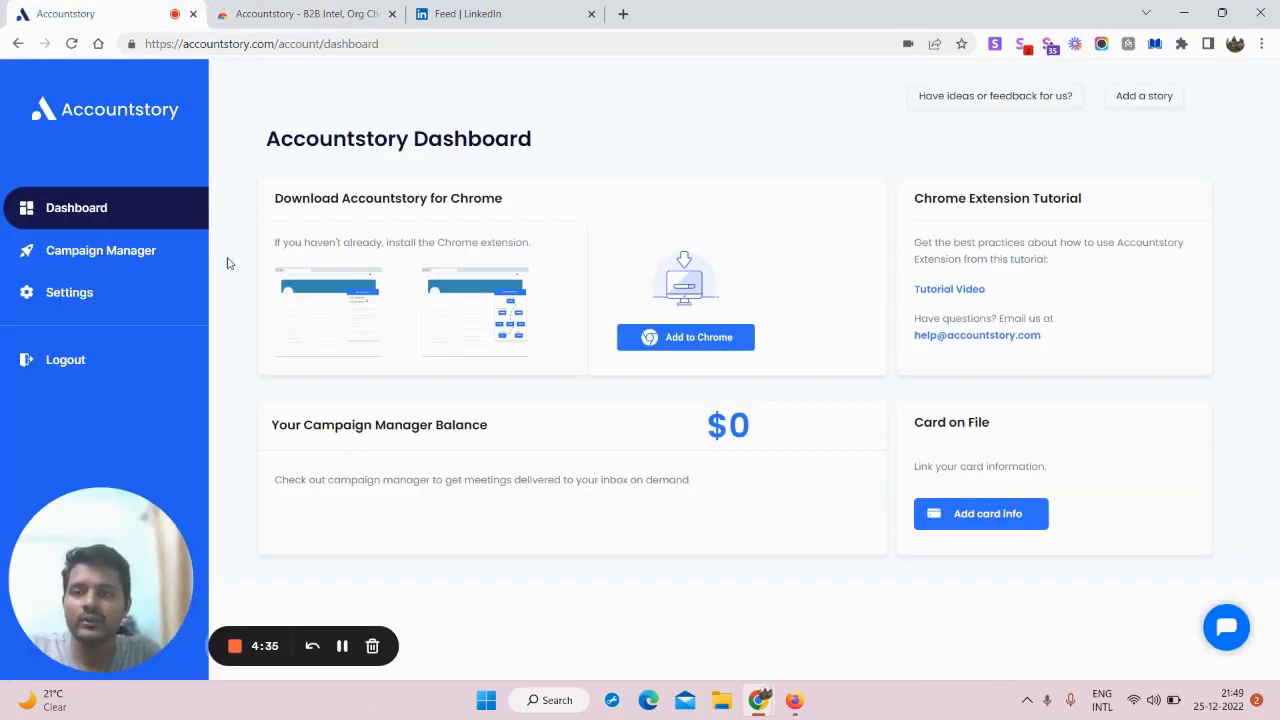
pyautogui.click(155, 251)
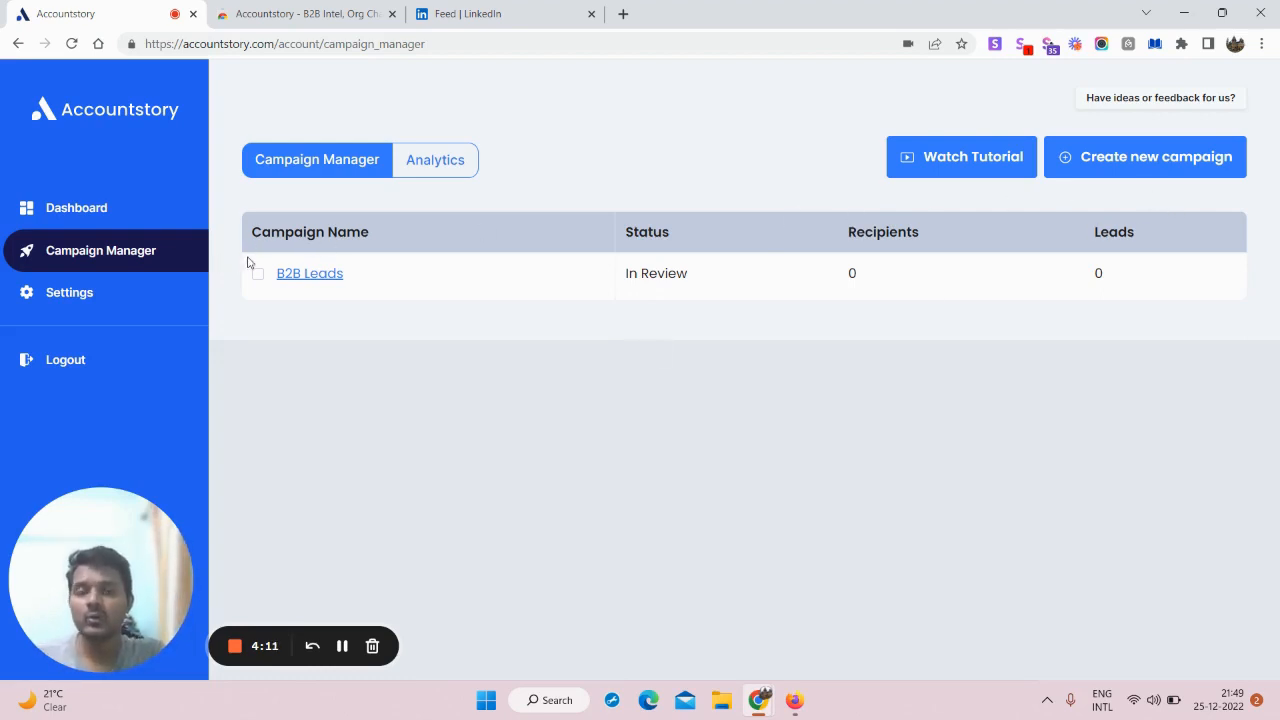
# Step: Start a new campaign named 'B2B Lead Generation Service'
pyautogui.click(1153, 157)
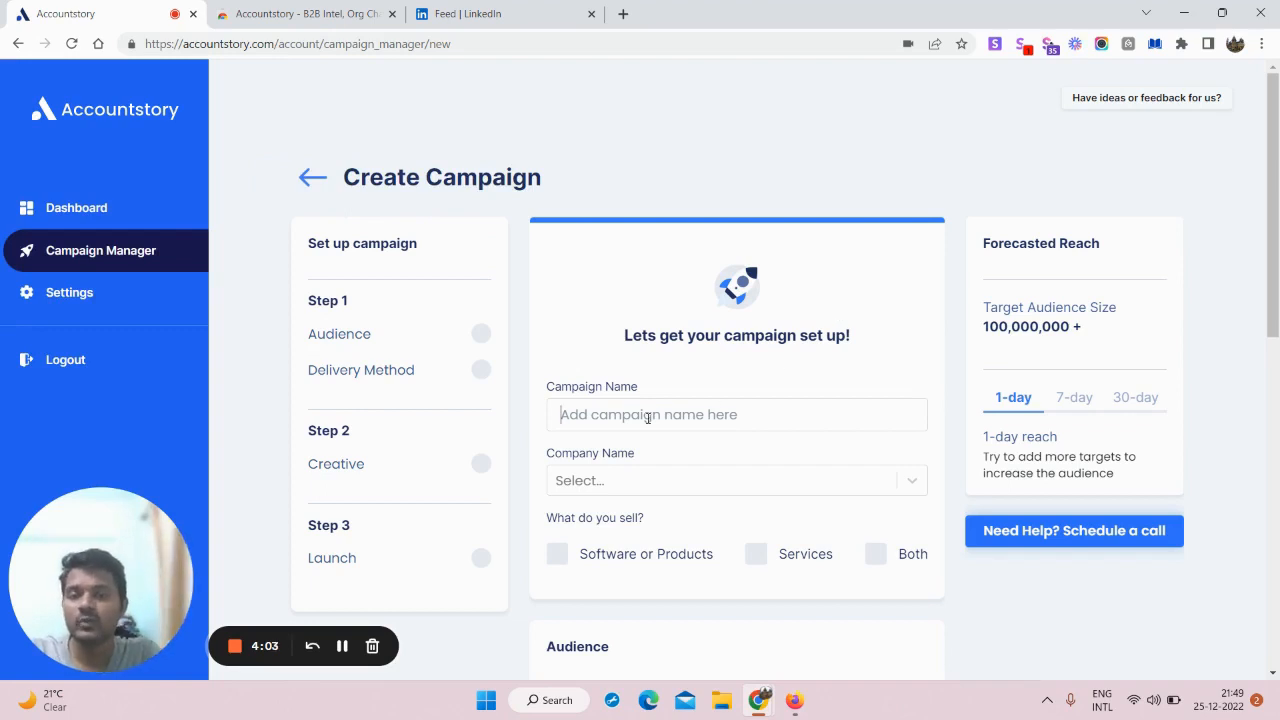
pyautogui.scroll(-3, 664, 405)
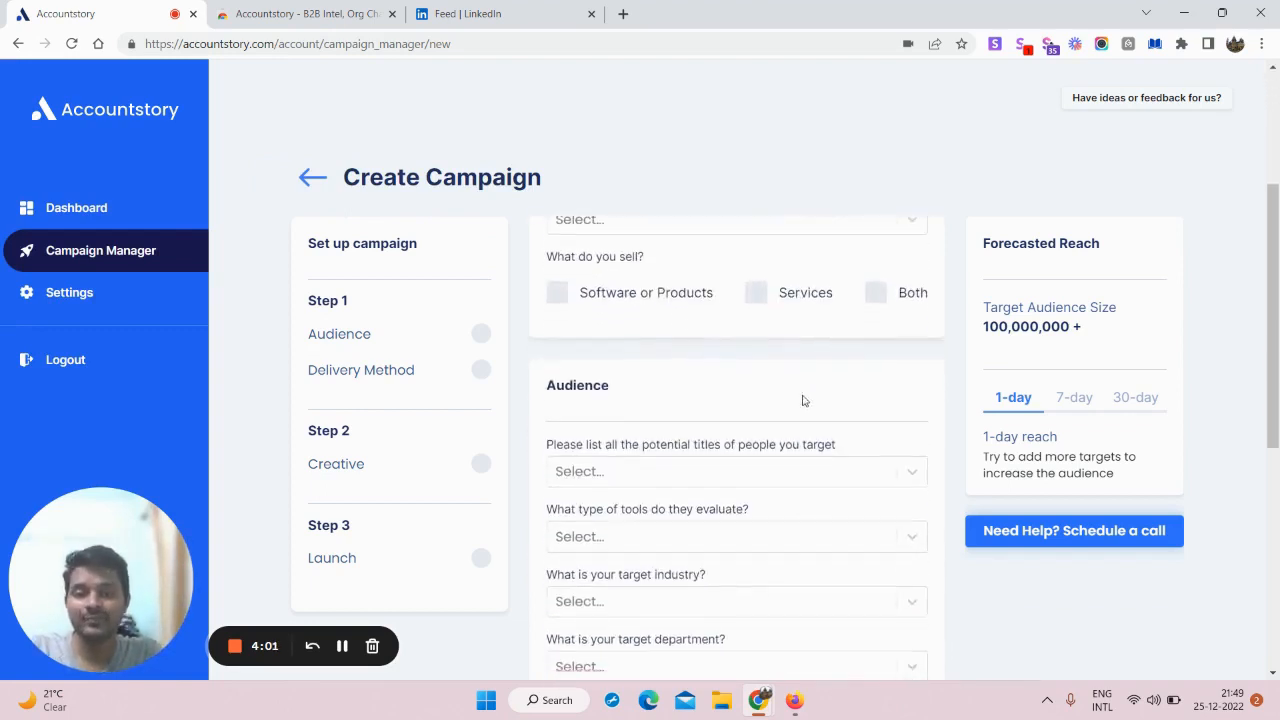
pyautogui.scroll(2, 953, 349)
pyautogui.click(668, 333)
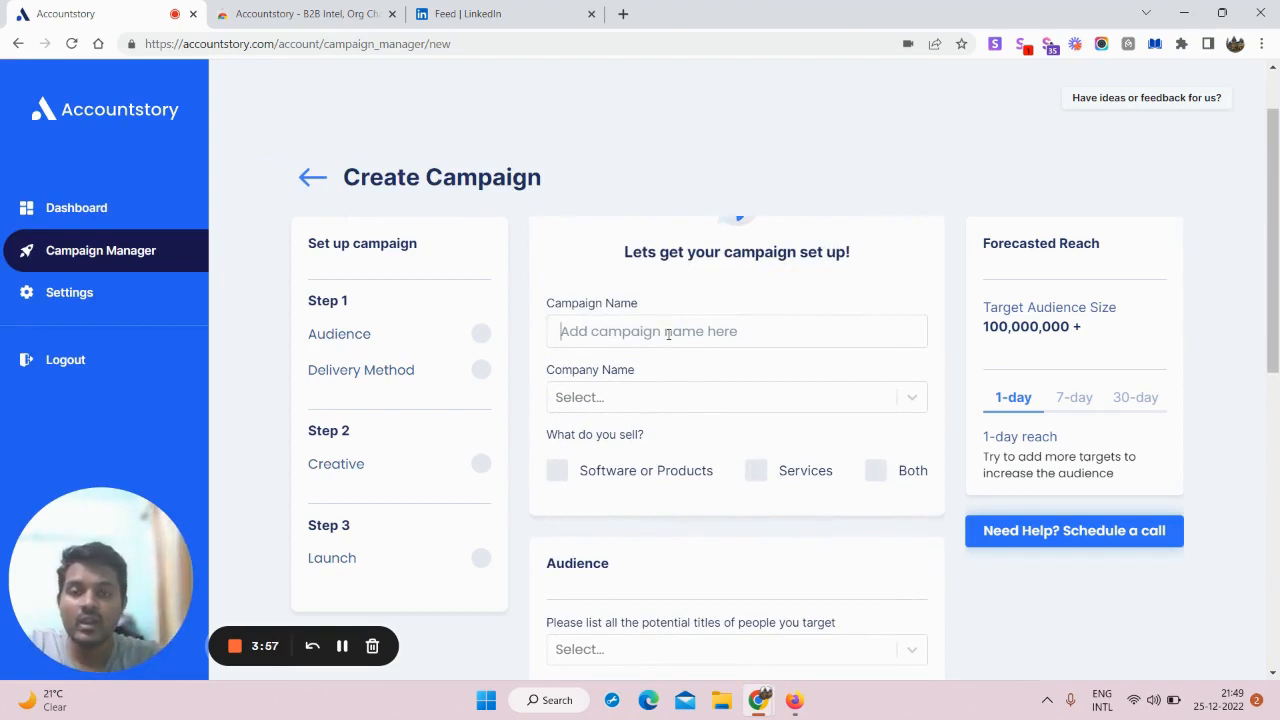
pyautogui.write('B2B L')
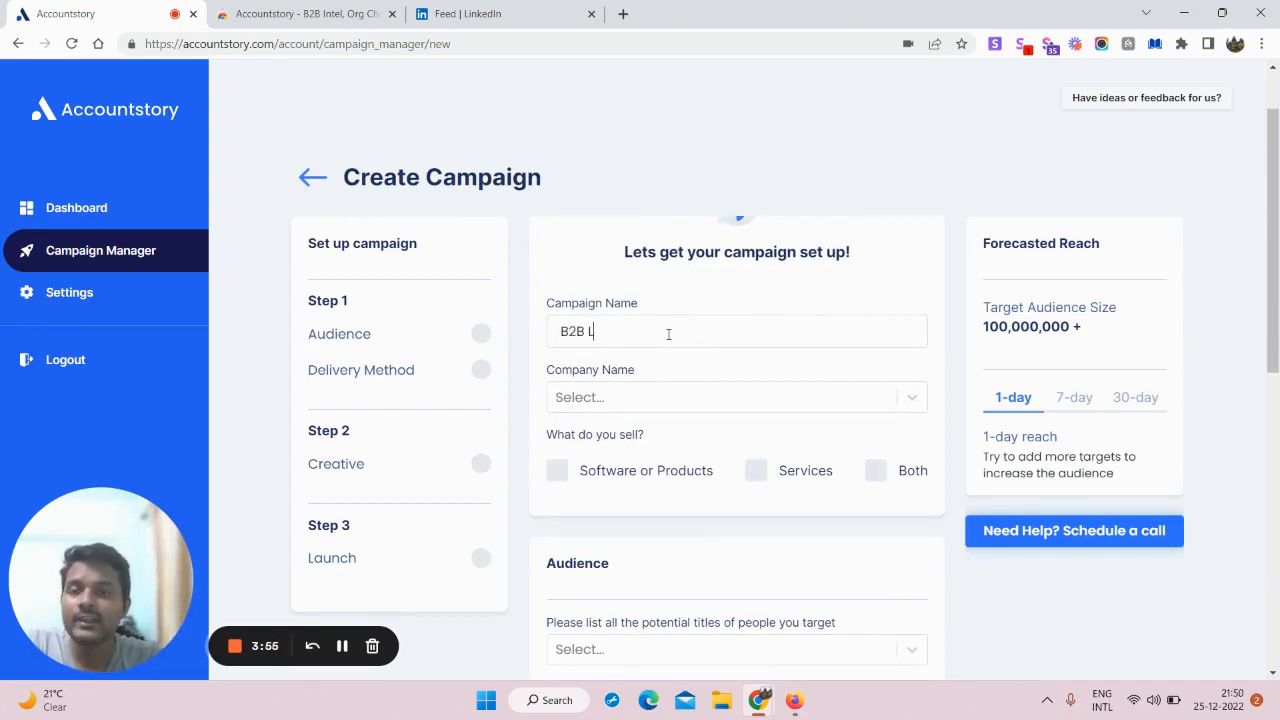
pyautogui.write('ead Generatio')
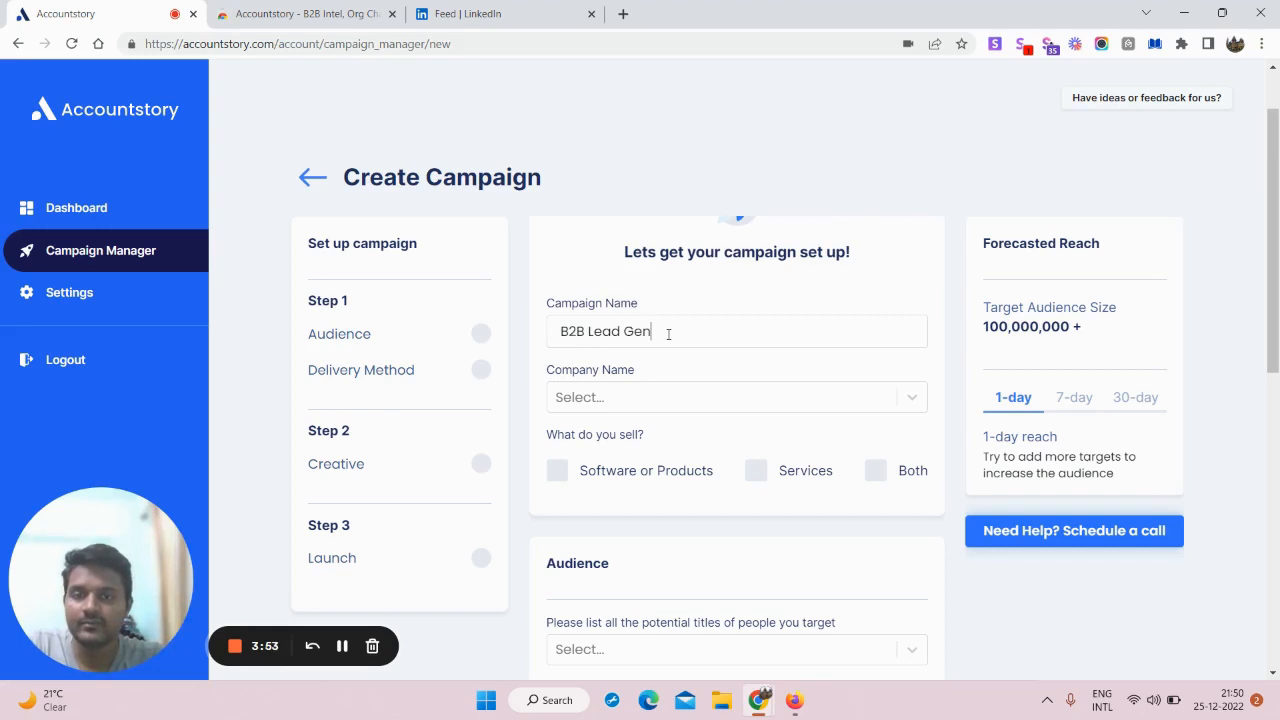
pyautogui.press('BackSpace')
pyautogui.press('BackSpace')
pyautogui.write('io')
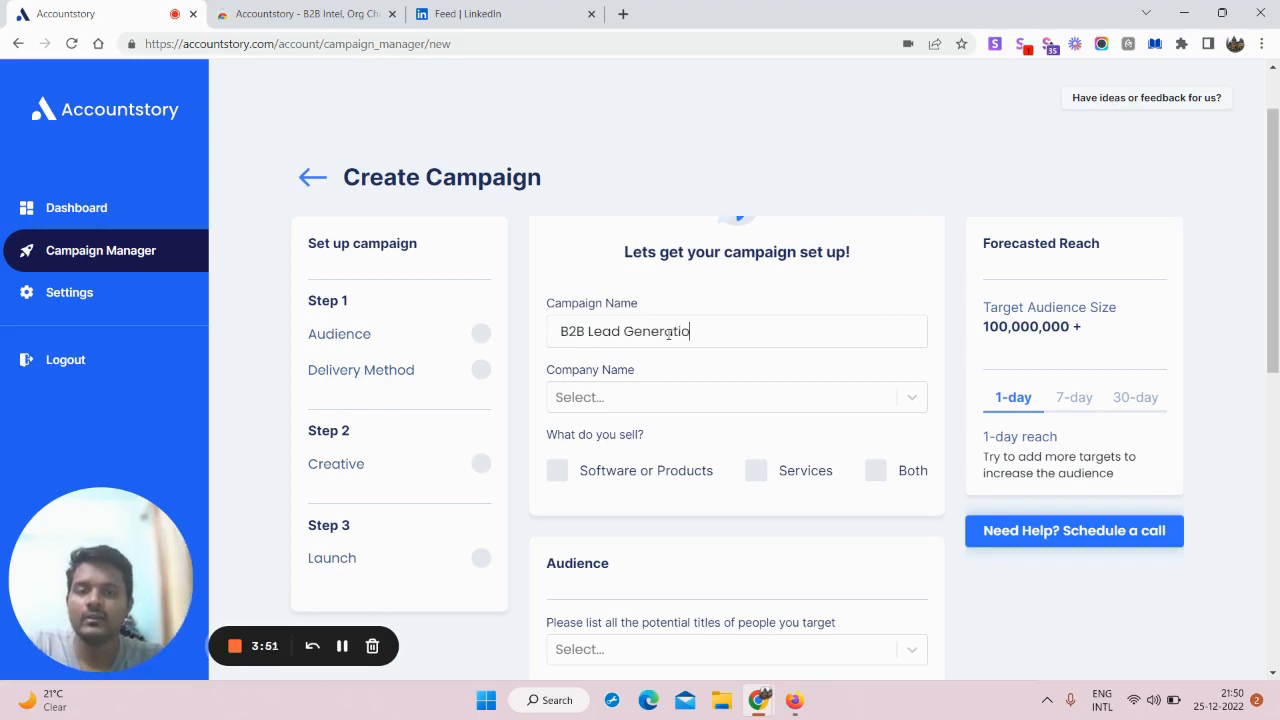
pyautogui.write('n Service')
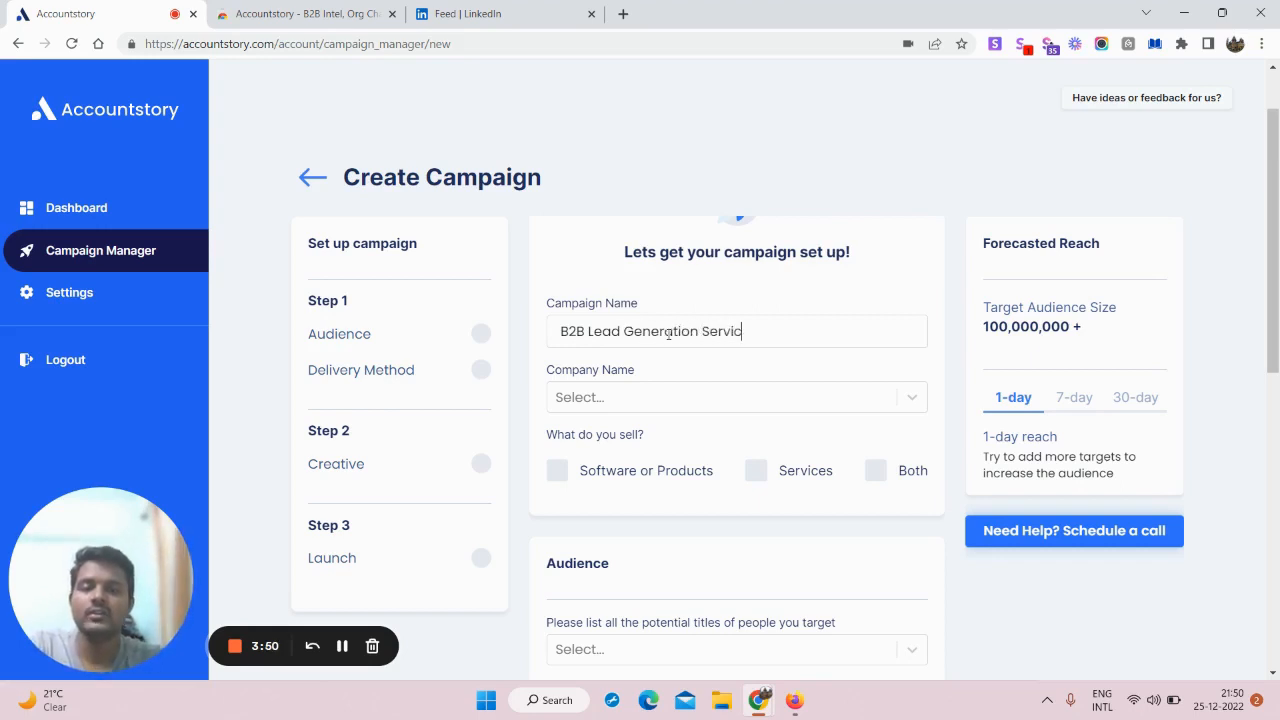
# Step: Create Digiliterate as the company name and mark that it sells Services
pyautogui.click(679, 396)
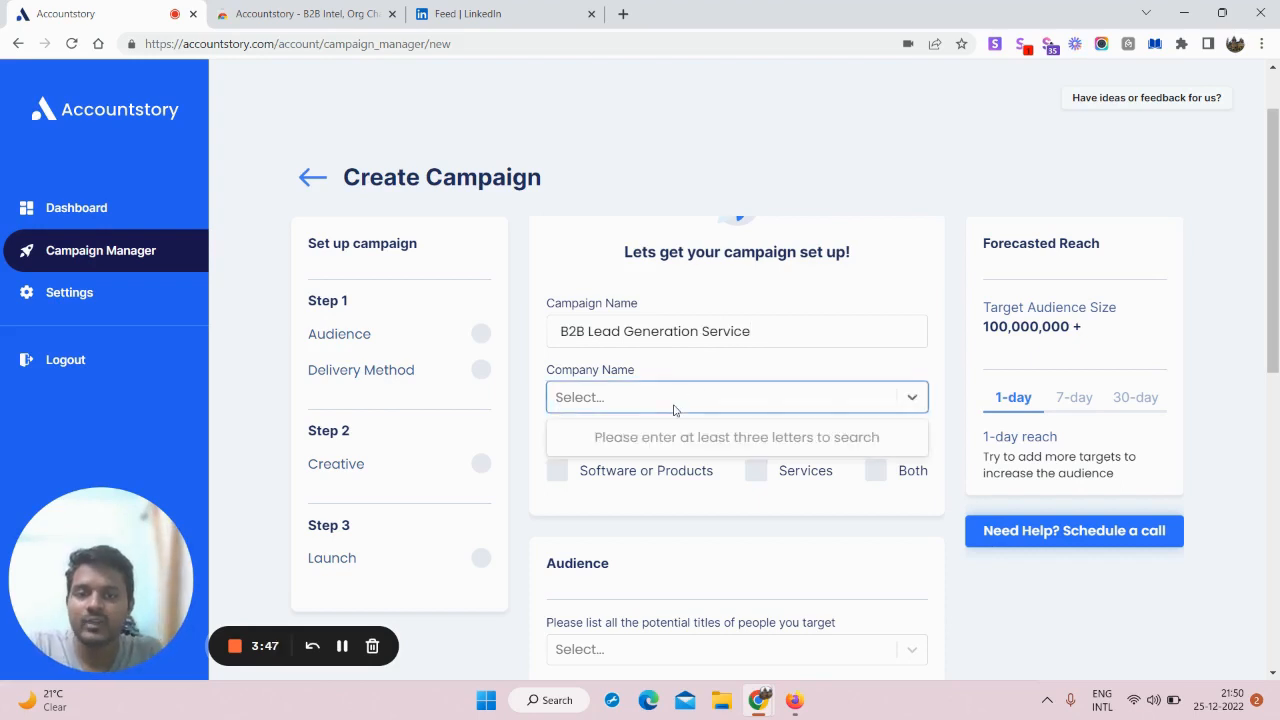
pyautogui.write('Dig')
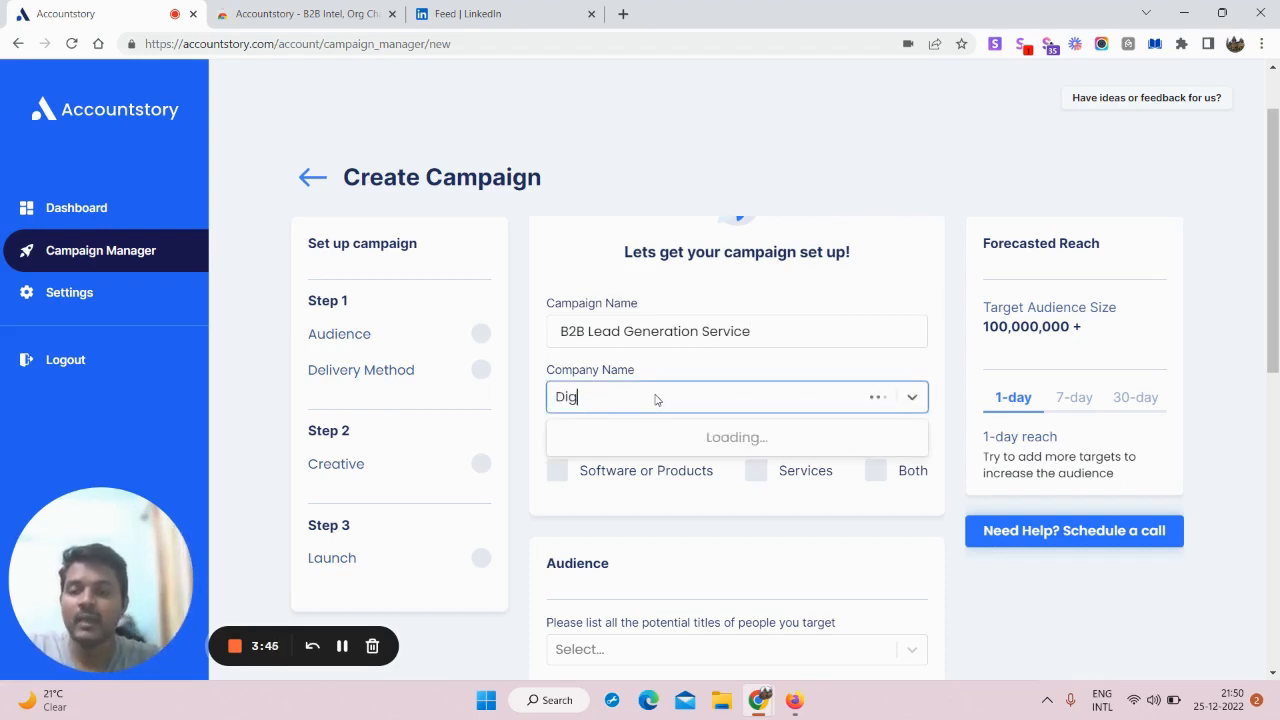
pyautogui.write('iliterate')
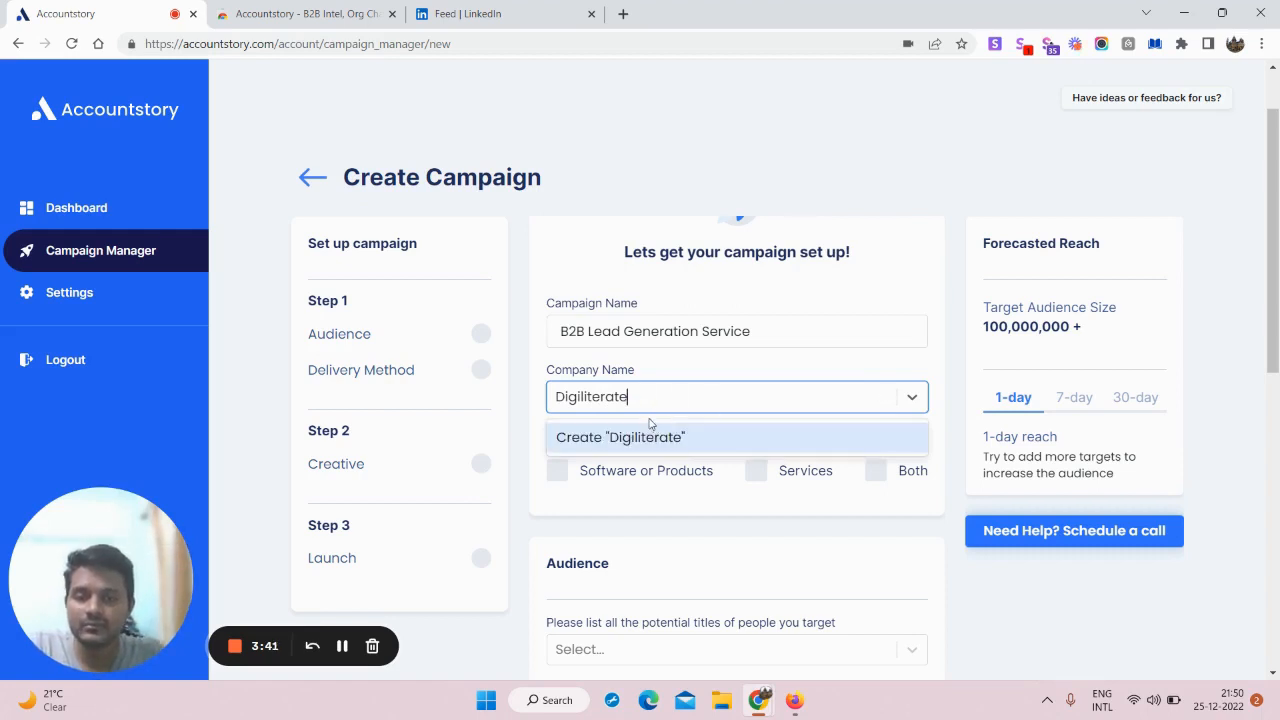
pyautogui.click(660, 438)
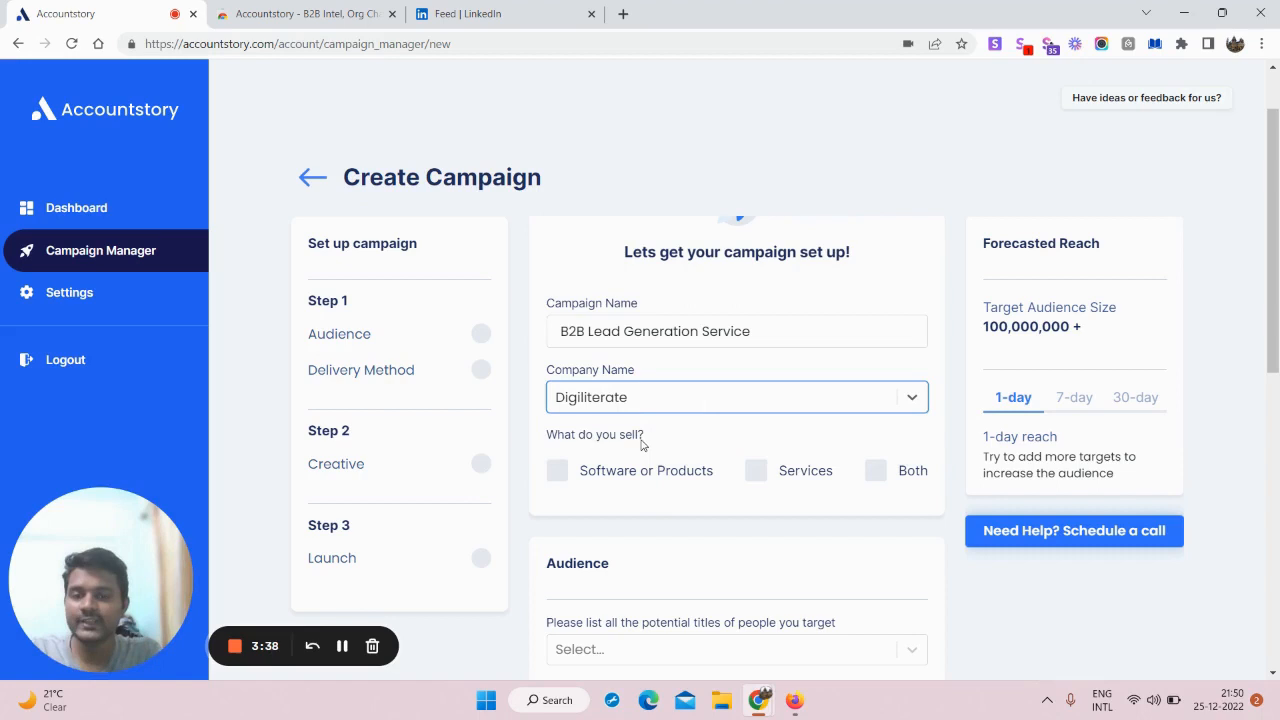
pyautogui.click(757, 471)
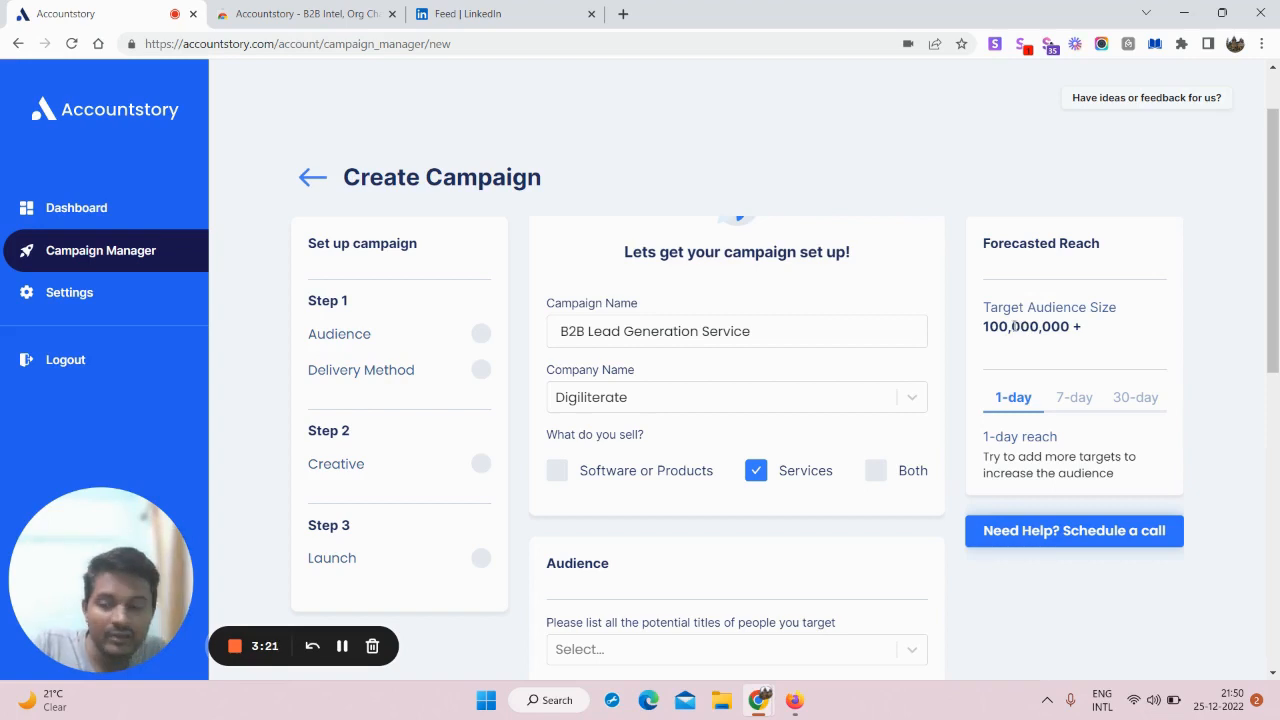
# Step: Switch the Forecasted Reach panel to the 30-day period
pyautogui.moveTo(1276, 252); pyautogui.dragTo(1274, 218)
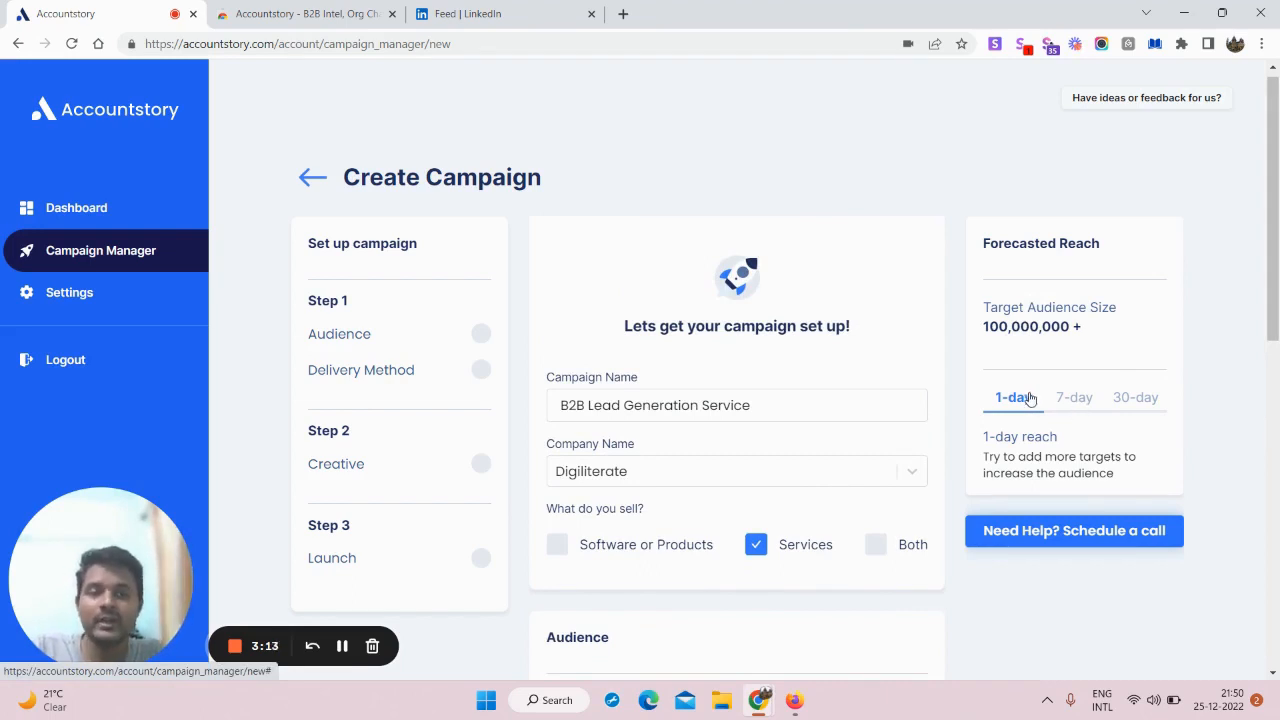
pyautogui.click(1077, 398)
pyautogui.click(1133, 401)
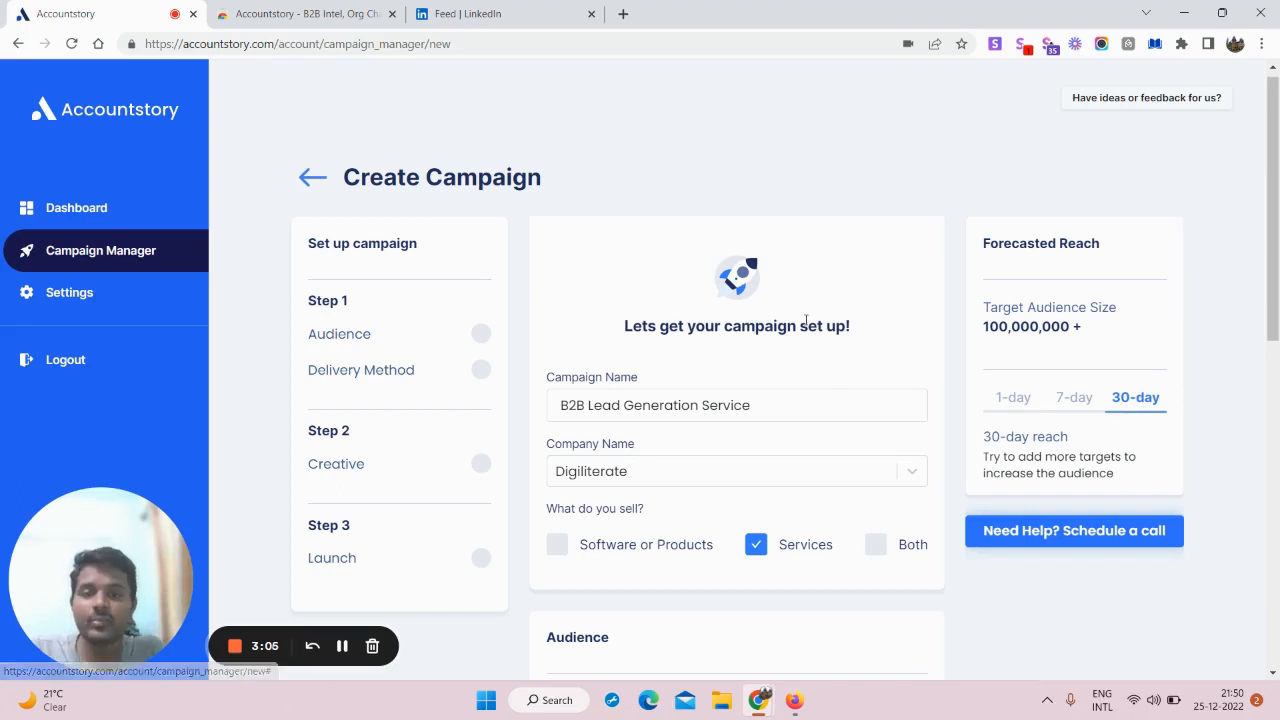
pyautogui.scroll(-2, 812, 328)
pyautogui.scroll(-2, 812, 332)
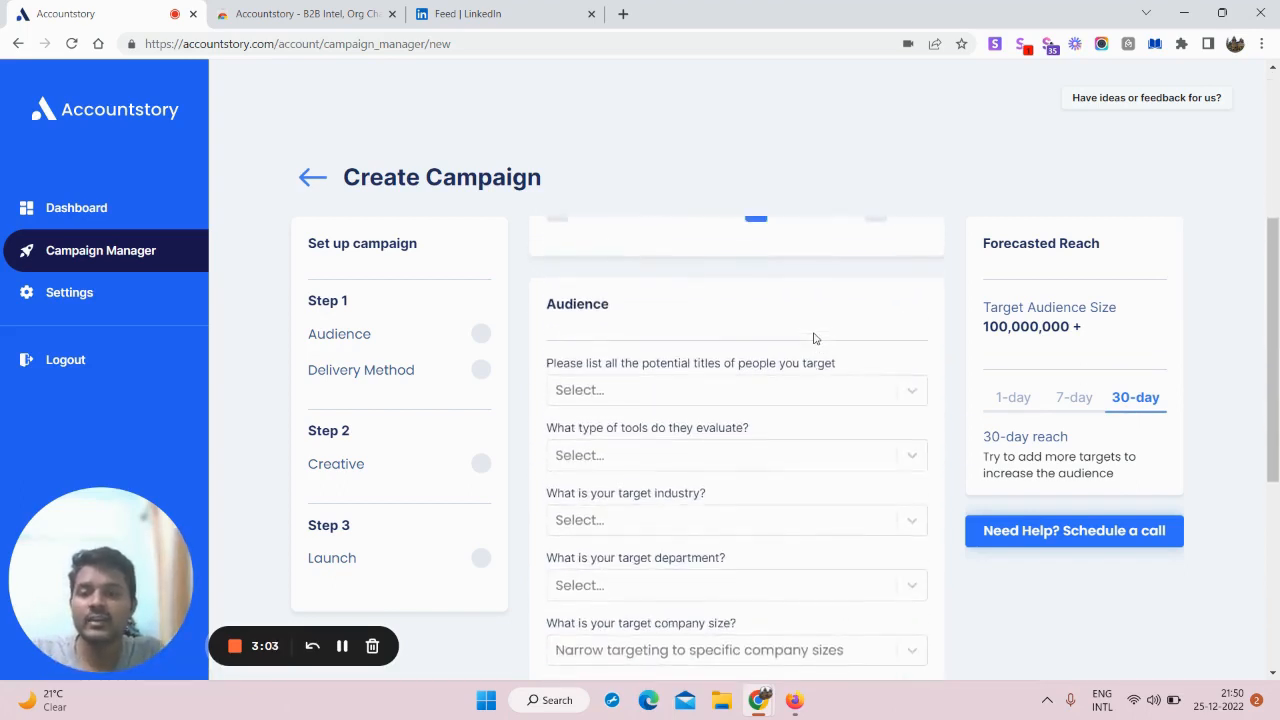
# Step: Target the title Founder And Chief Executive Officer and evaluated tools Sales Enablement Tools
pyautogui.scroll(-2, 683, 372)
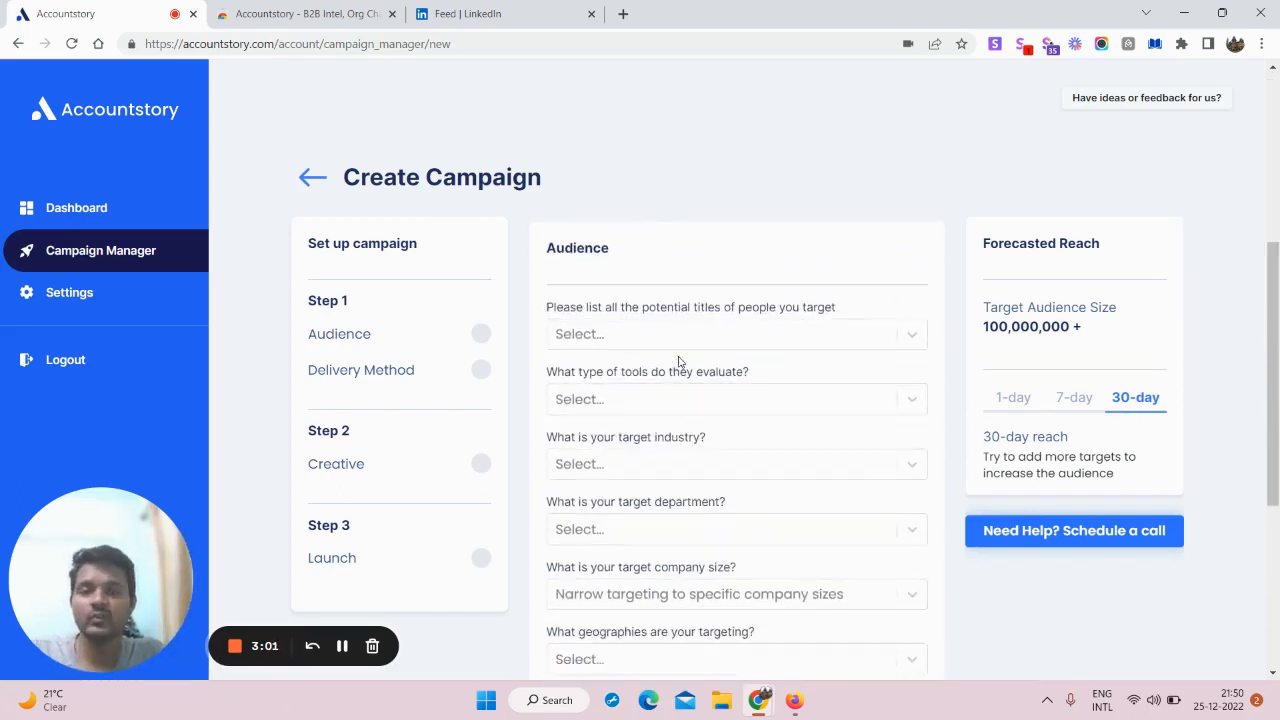
pyautogui.scroll(1, 650, 335)
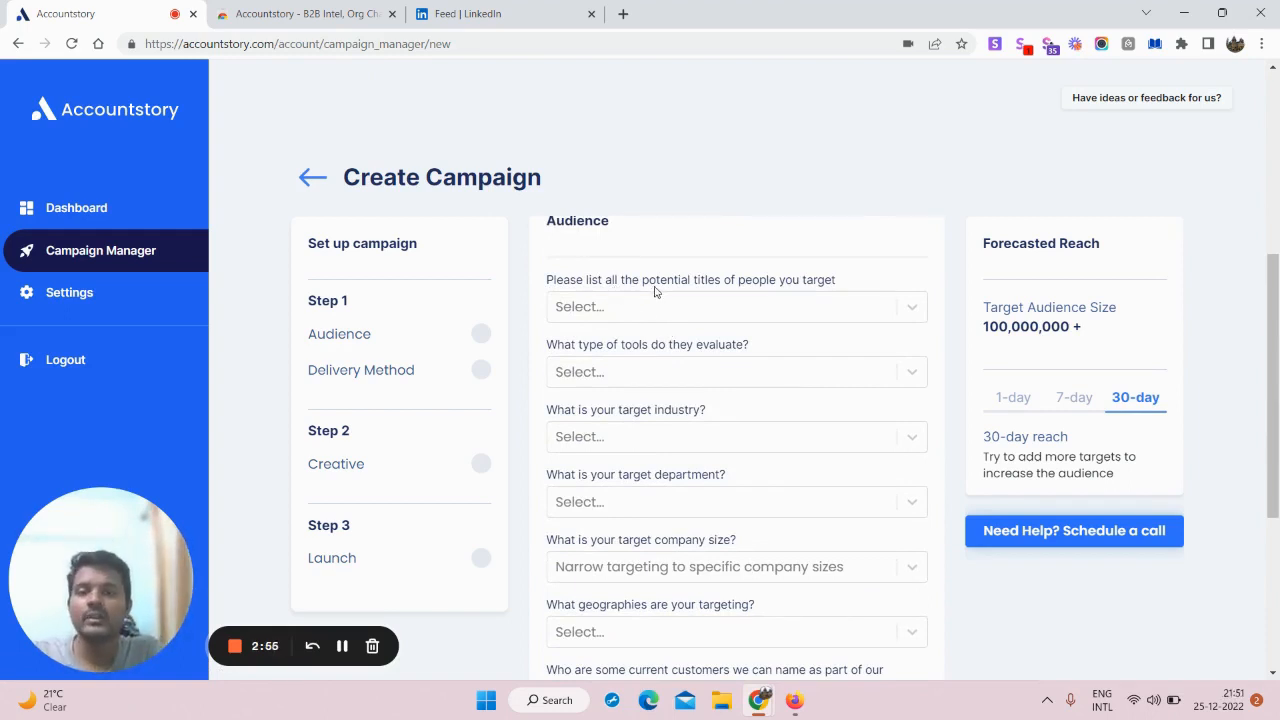
pyautogui.click(770, 312)
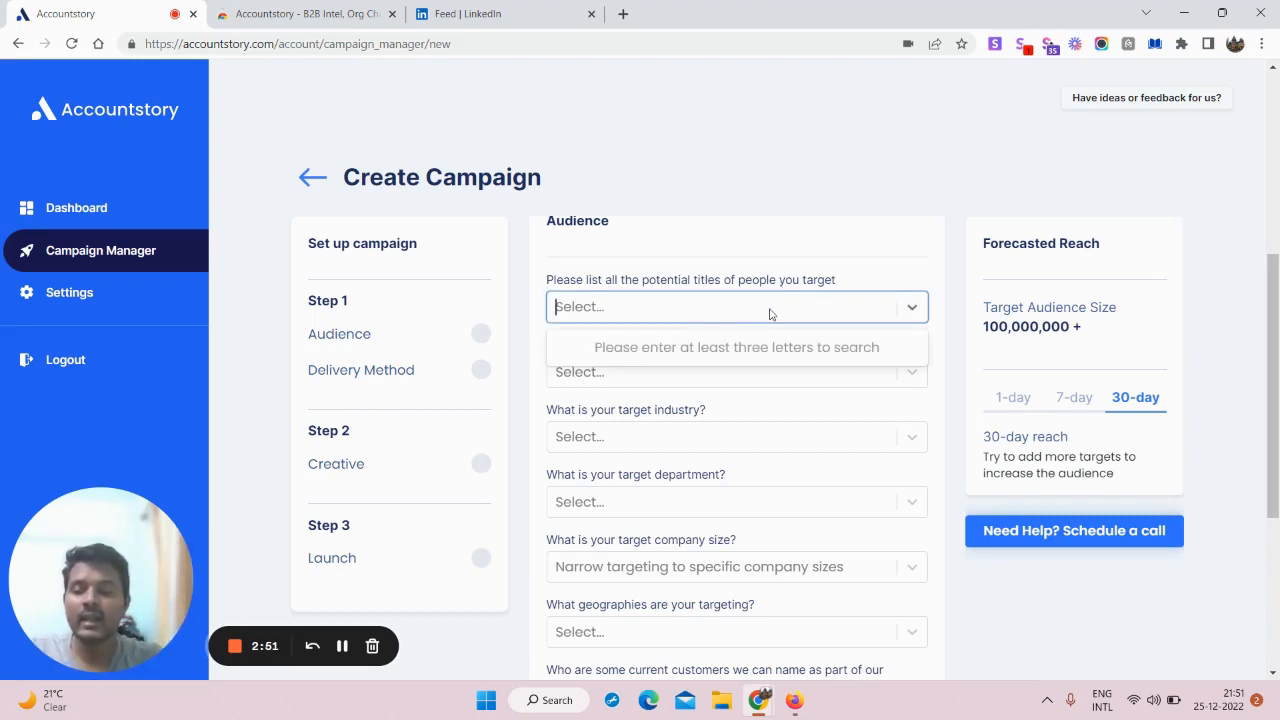
pyautogui.write('Founde')
pyautogui.press('BackSpace')
pyautogui.press('BackSpace')
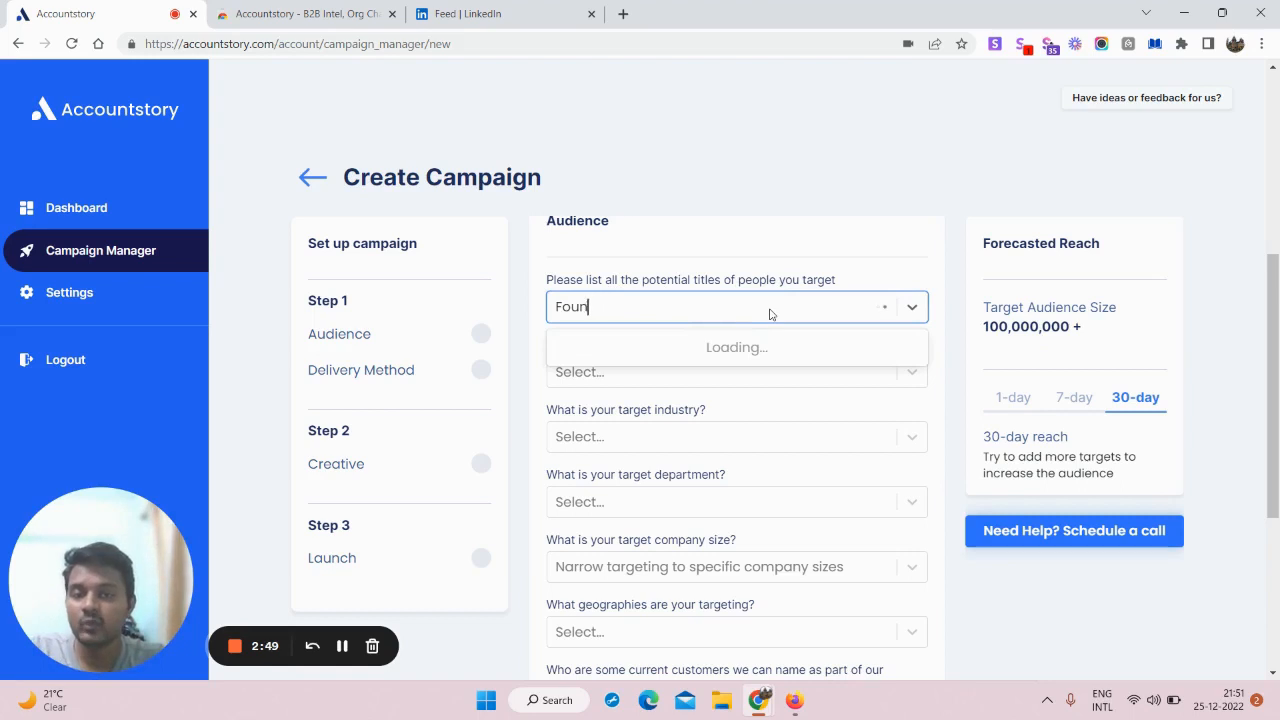
pyautogui.write('der')
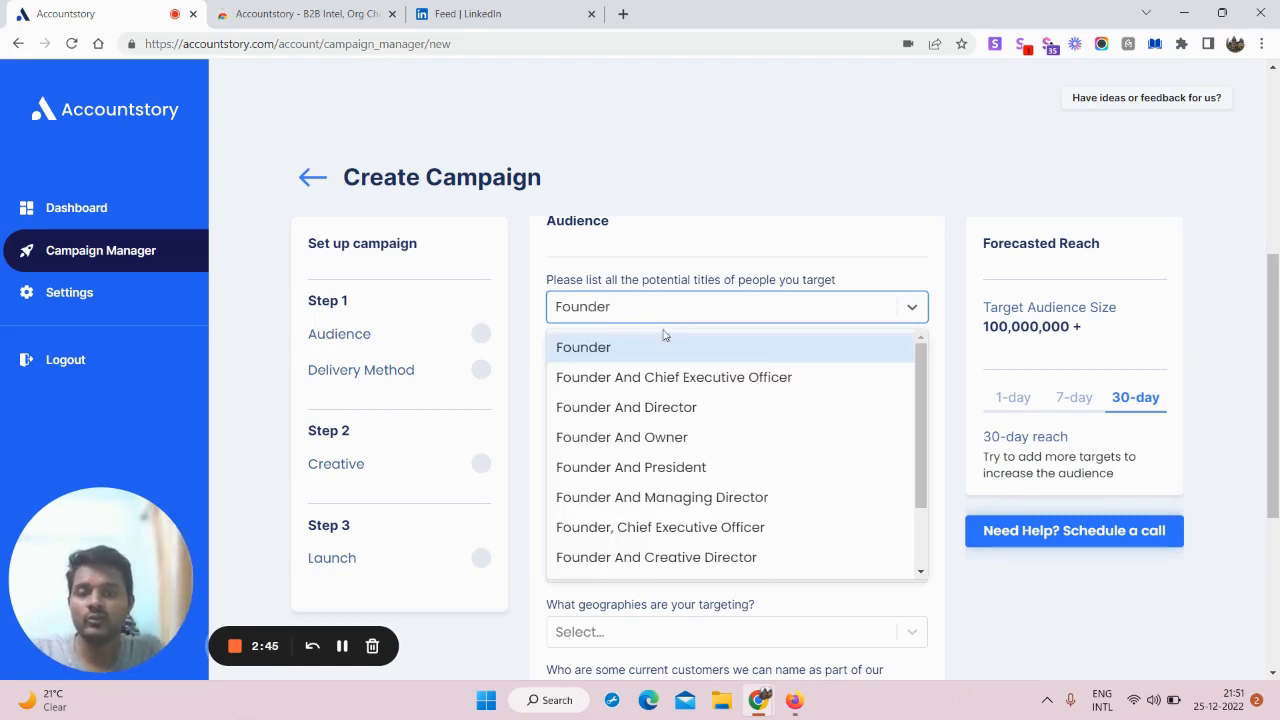
pyautogui.click(639, 378)
pyautogui.click(779, 260)
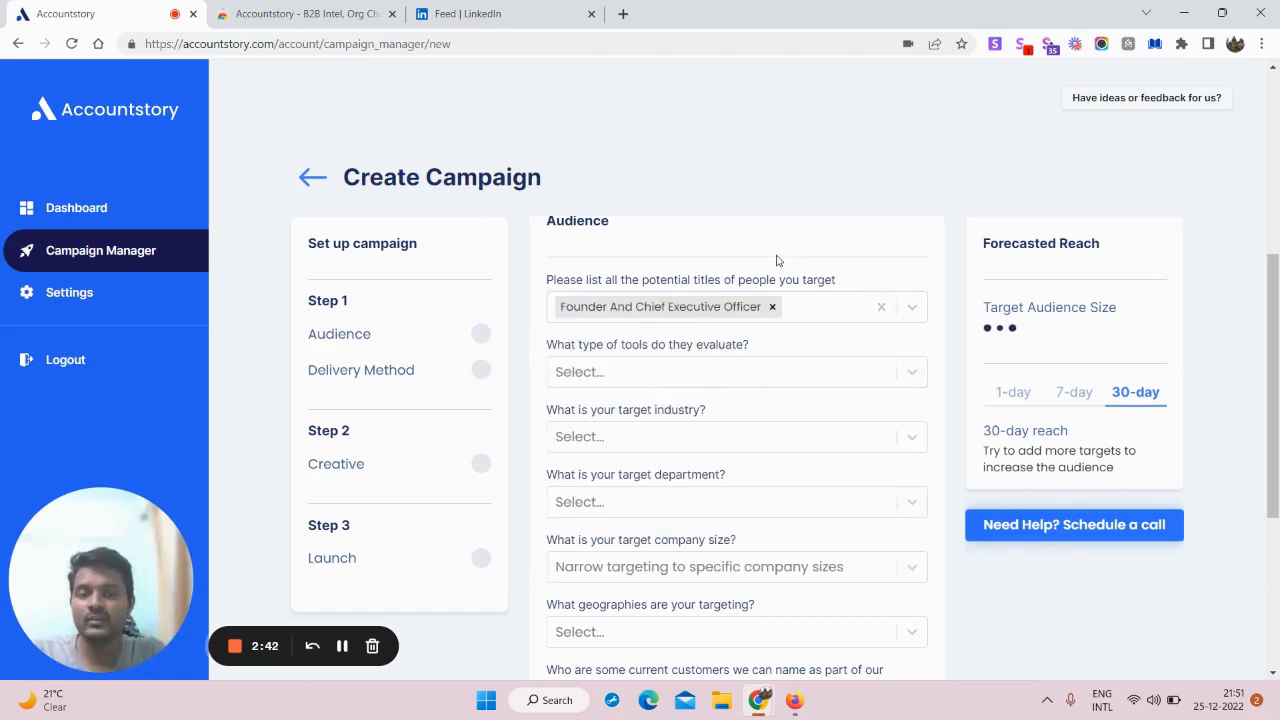
pyautogui.click(666, 375)
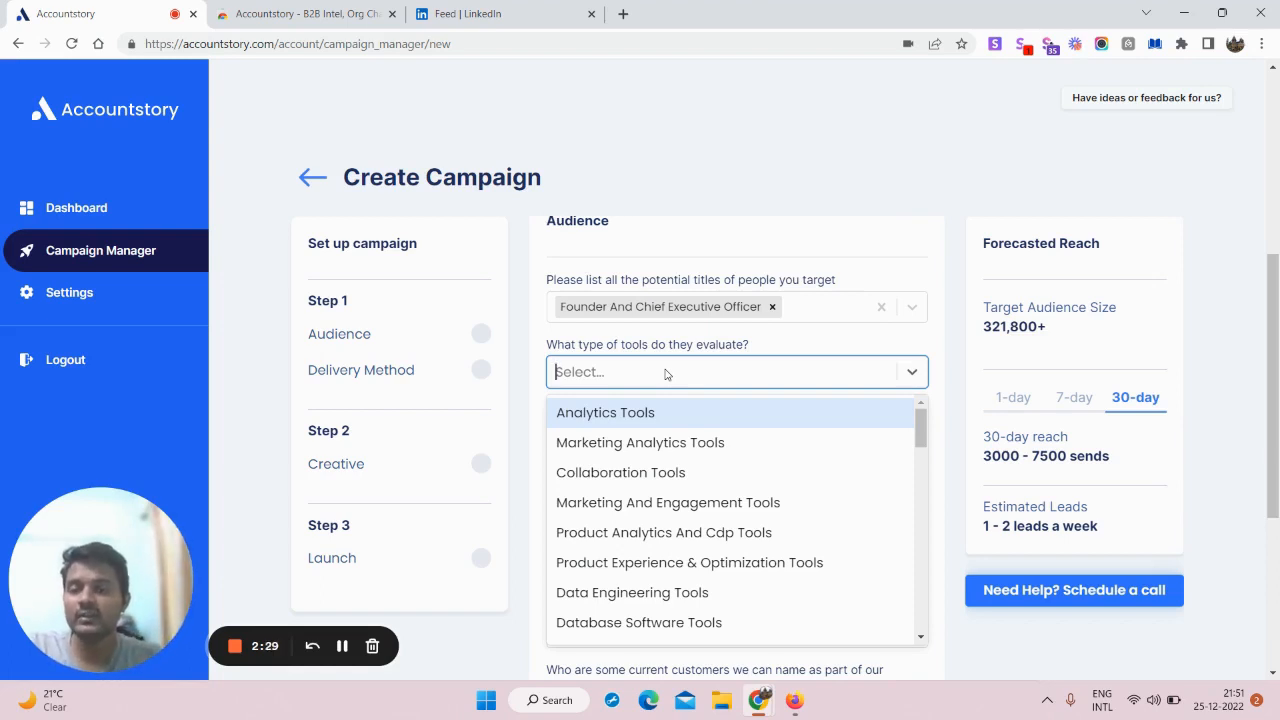
pyautogui.write('Sale')
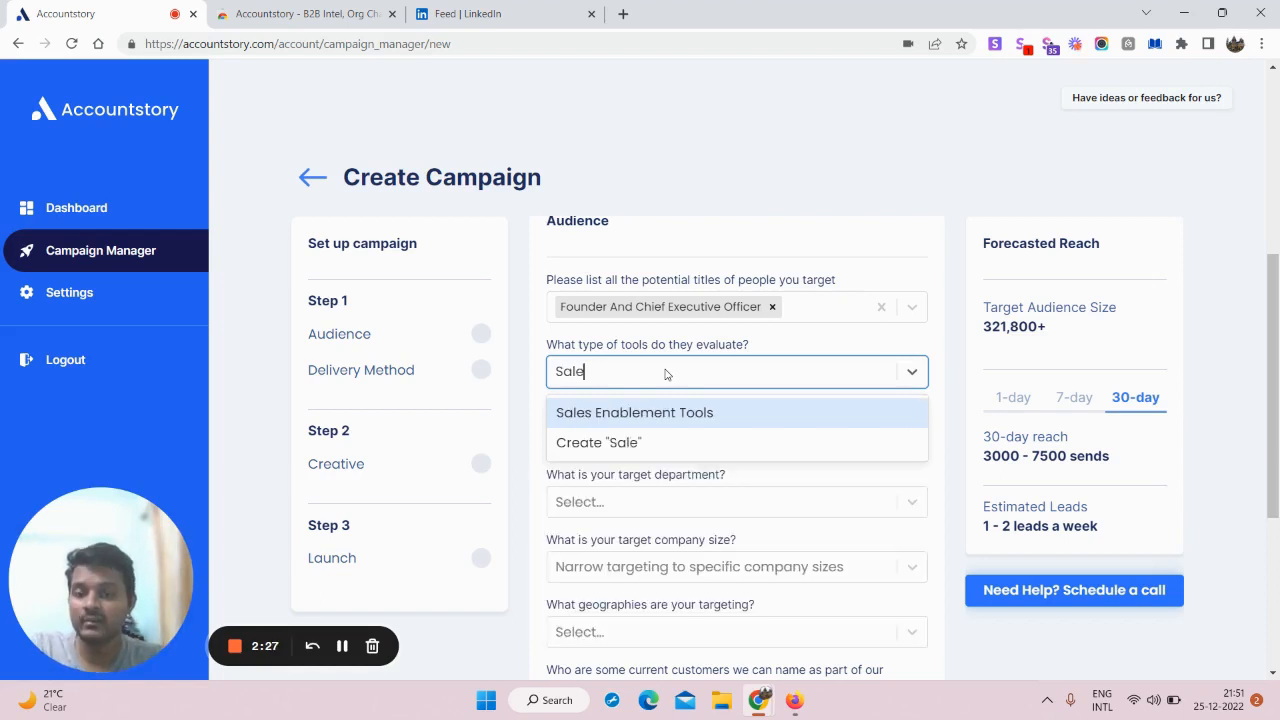
pyautogui.write('s enablem')
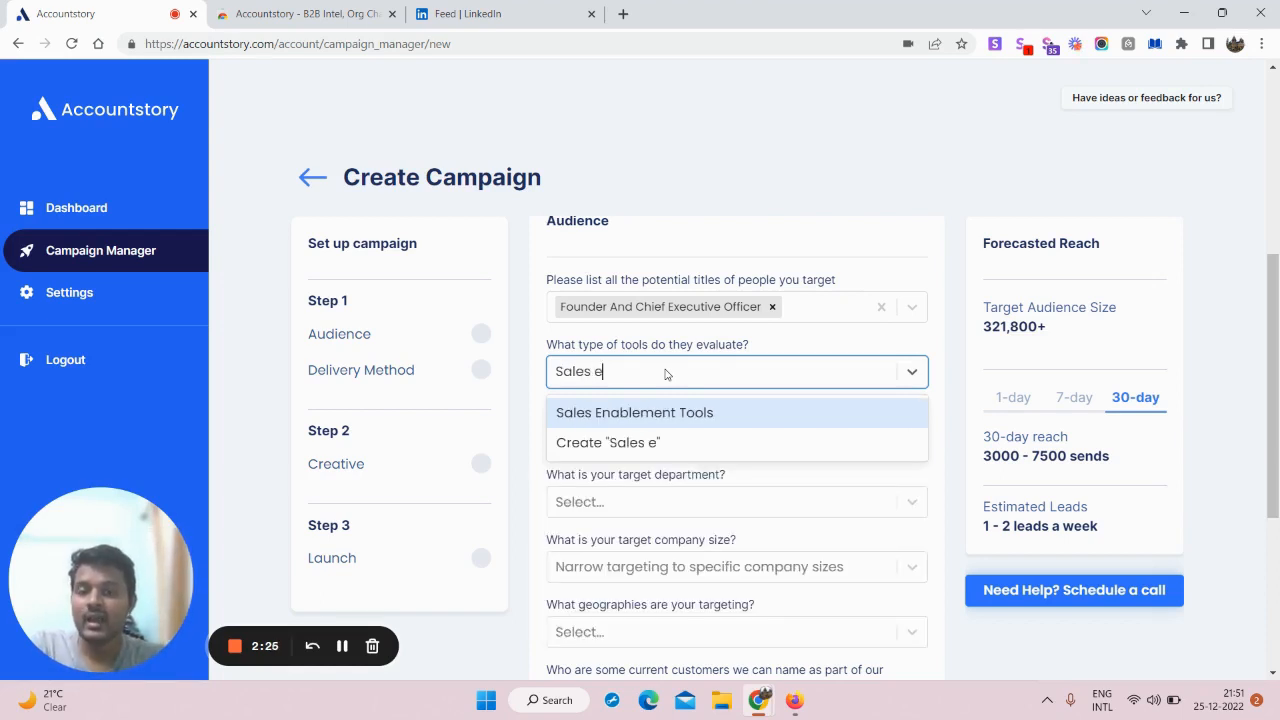
pyautogui.write('ent tool')
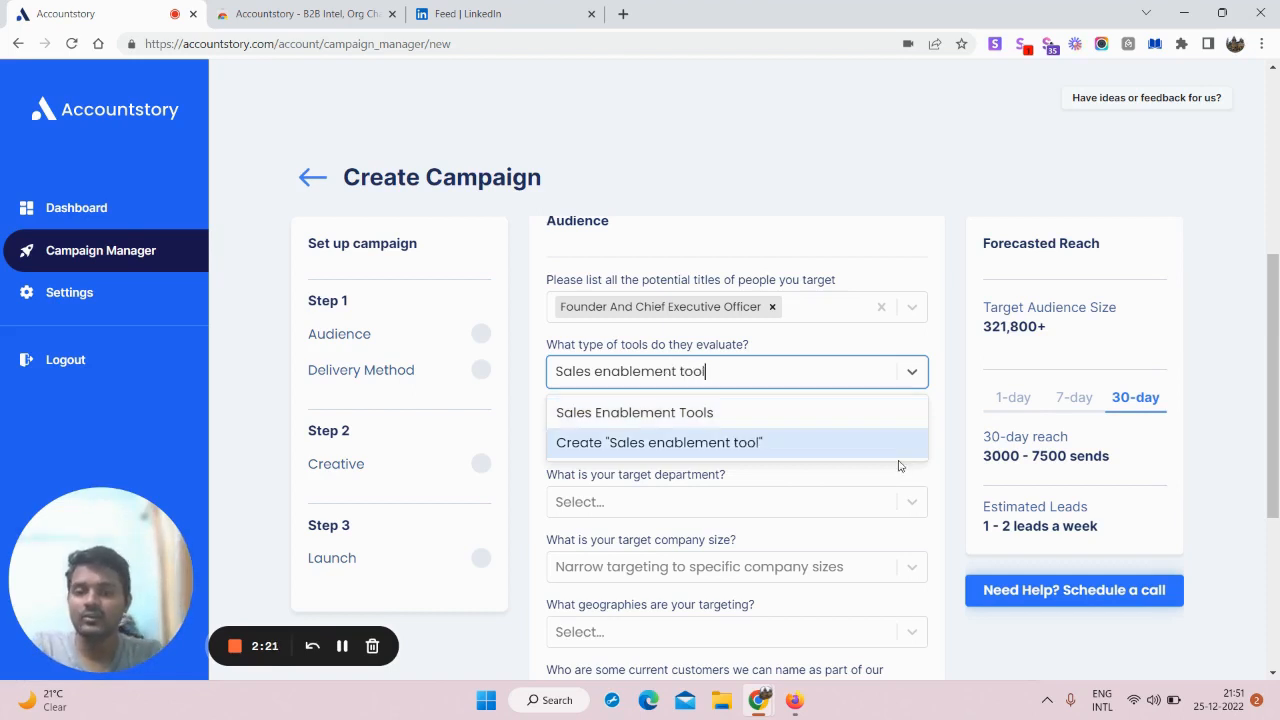
pyautogui.click(660, 415)
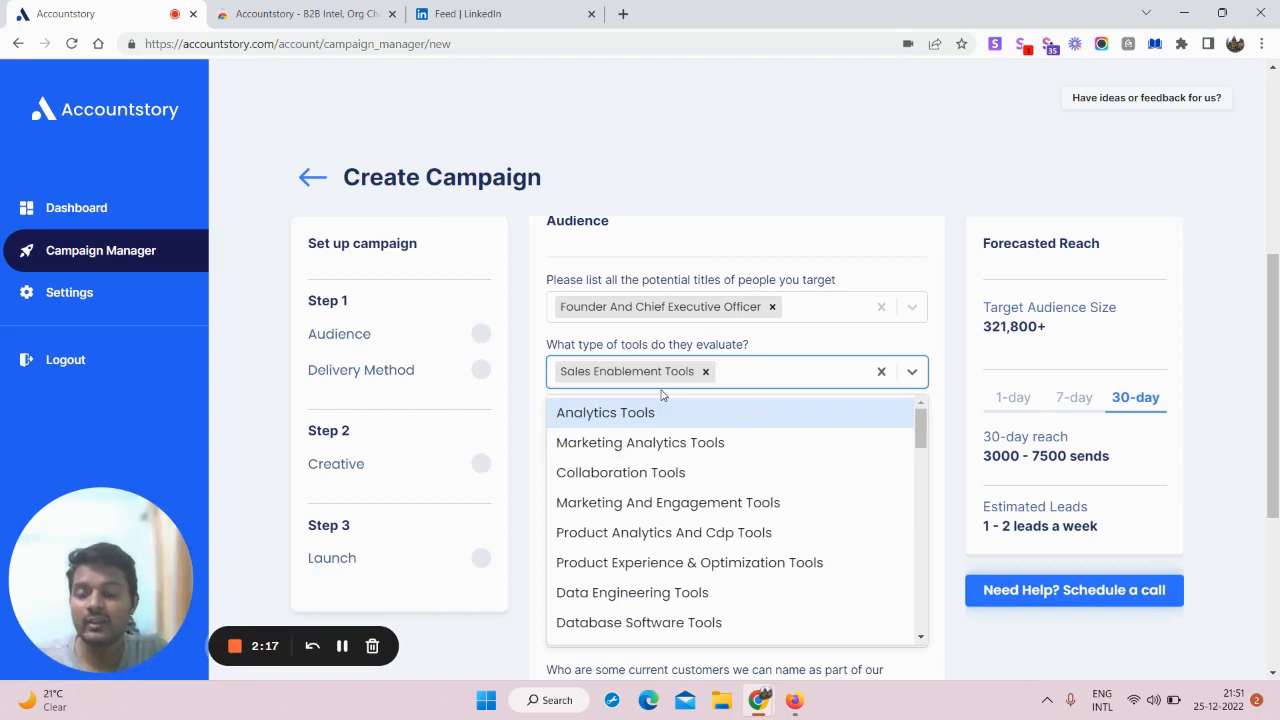
pyautogui.click(714, 203)
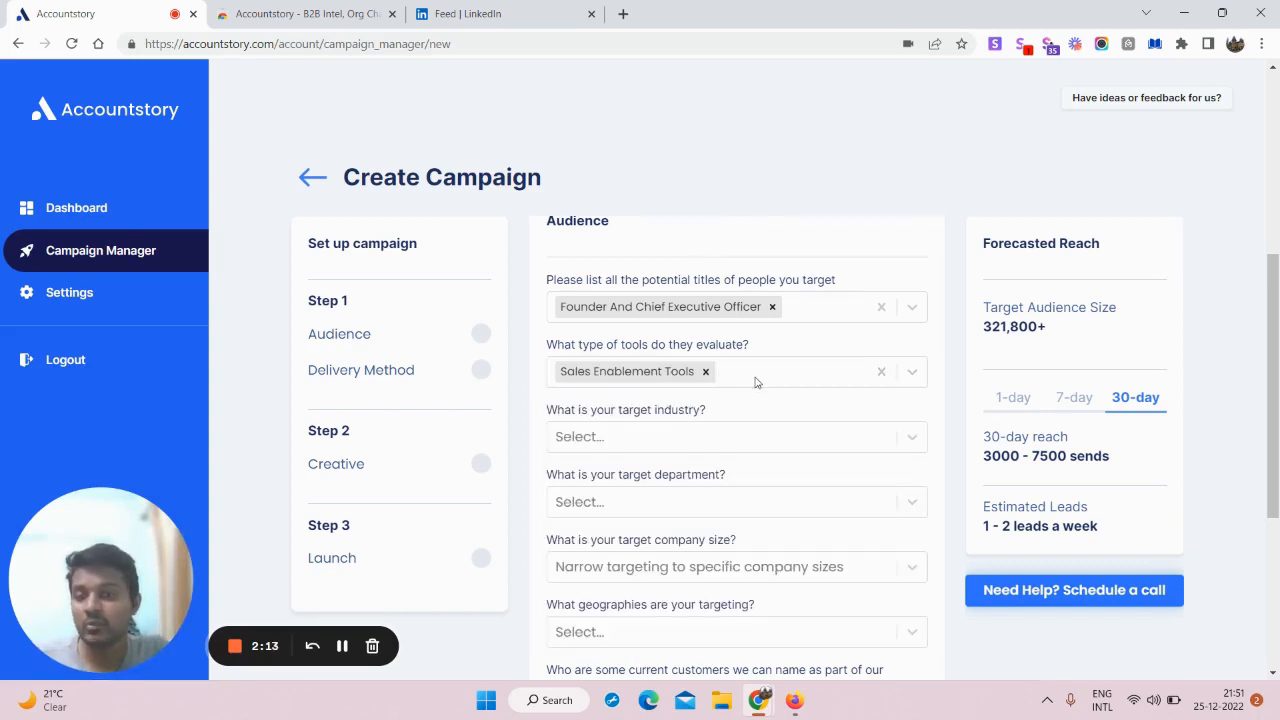
# Step: Target the Computer Software industry and the Marketing department
pyautogui.click(663, 437)
pyautogui.click(681, 443)
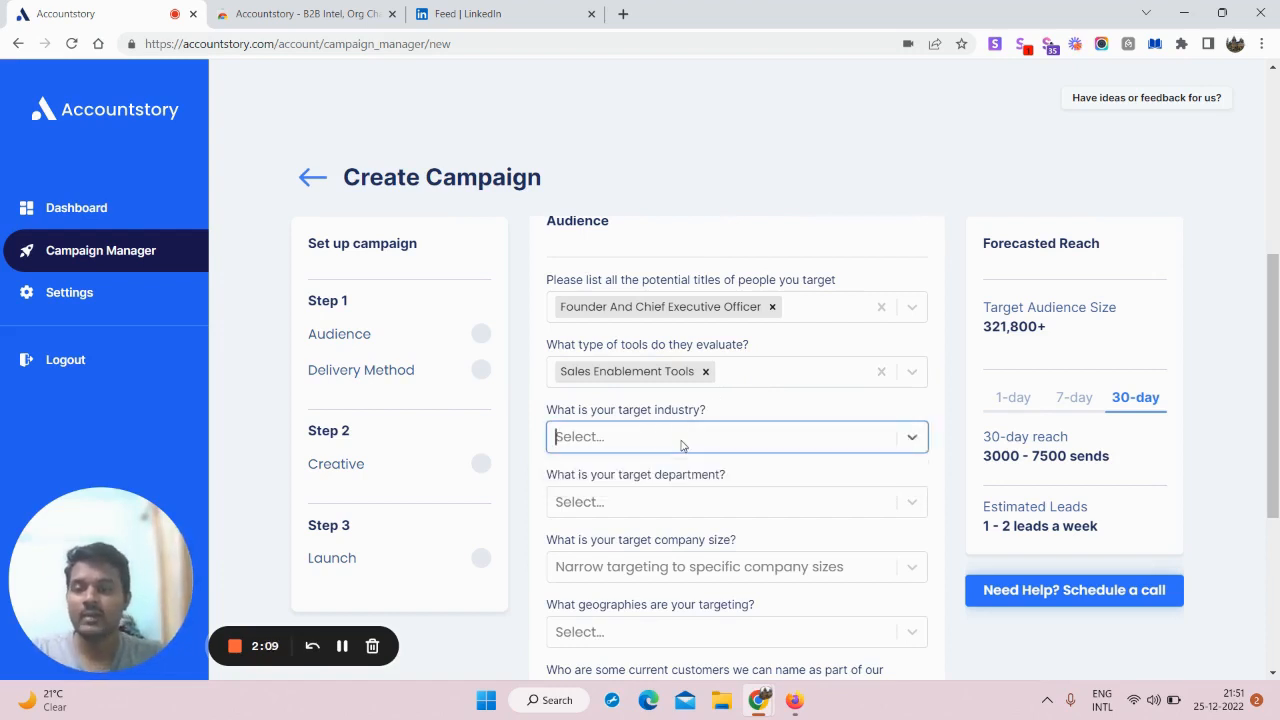
pyautogui.write('Comp')
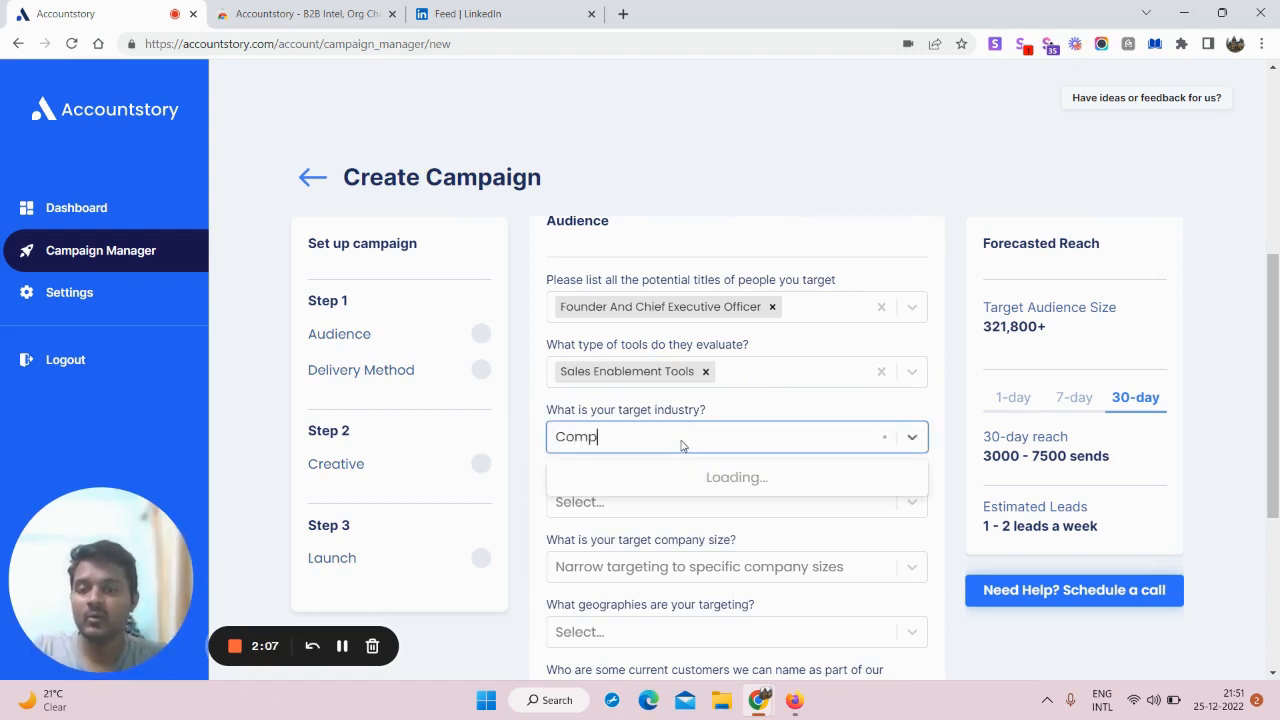
pyautogui.write('uter software')
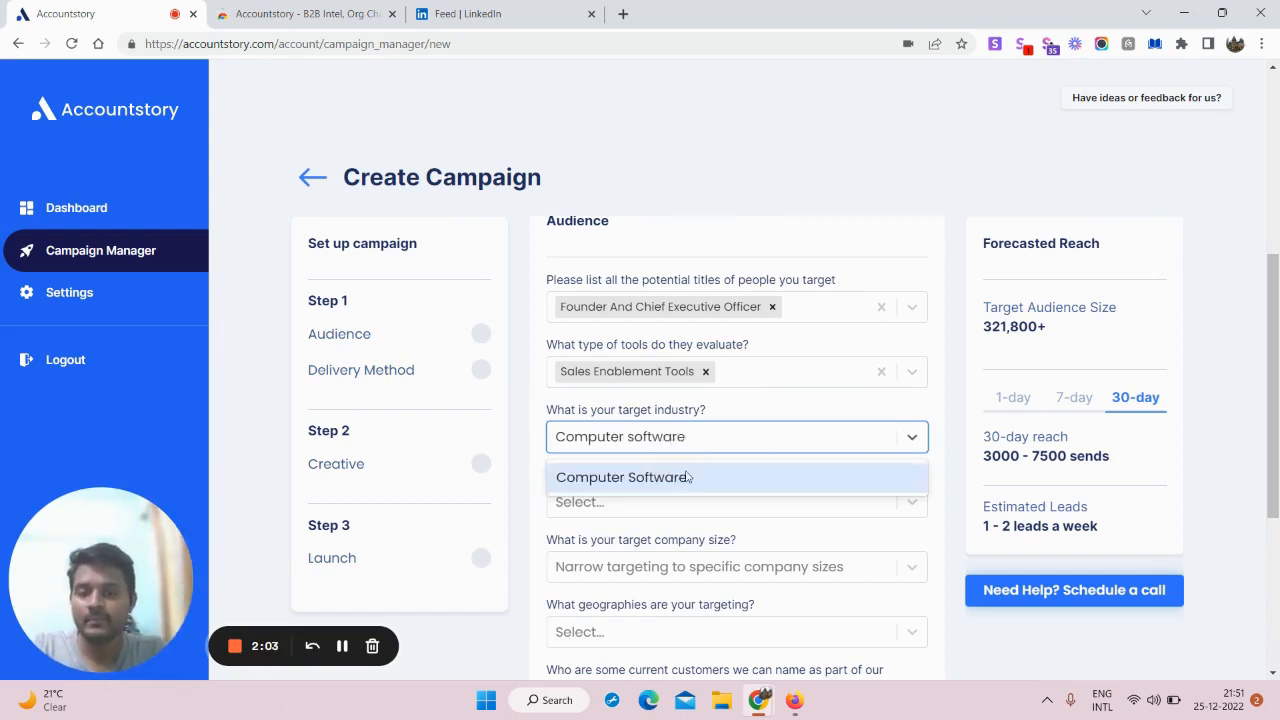
pyautogui.click(683, 474)
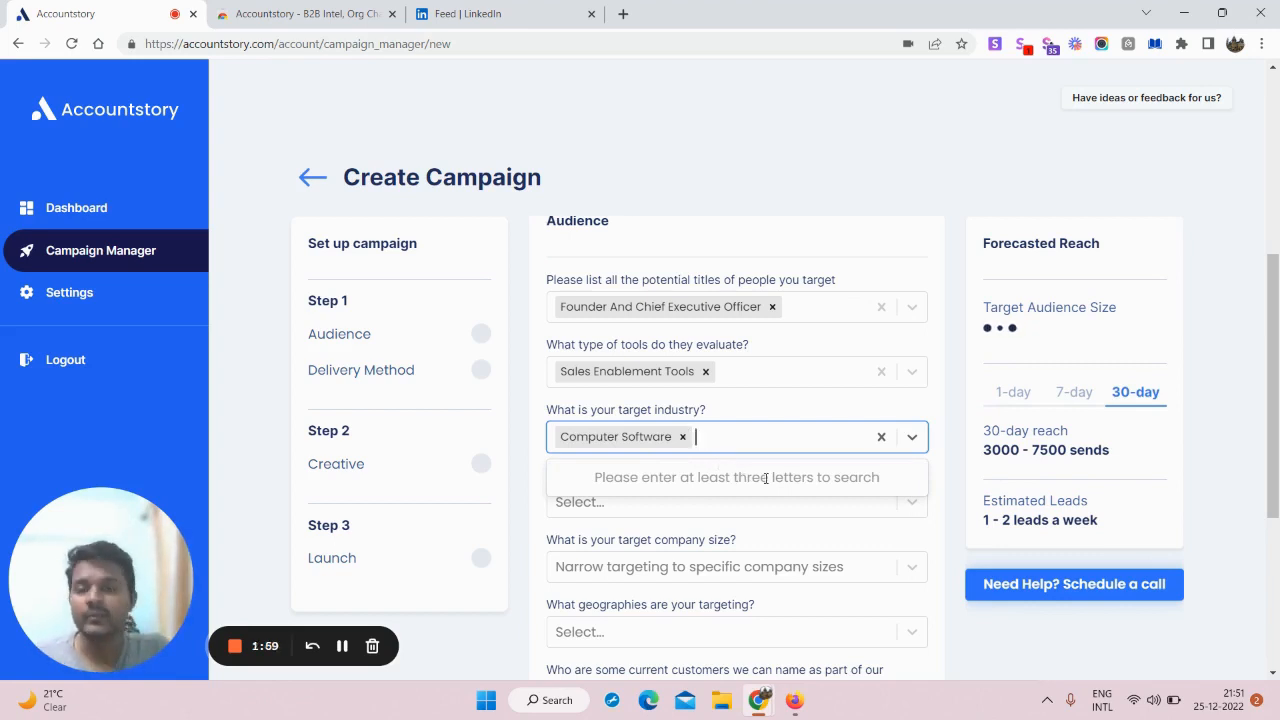
pyautogui.click(770, 169)
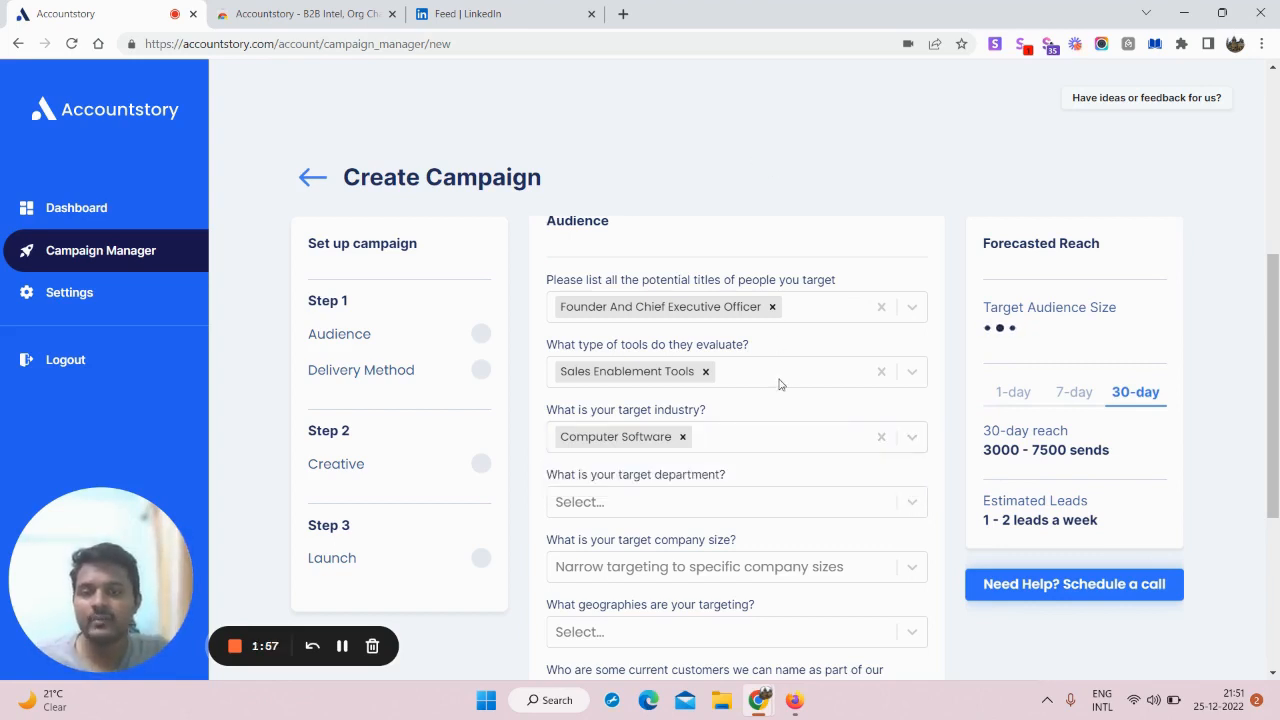
pyautogui.scroll(-1, 783, 385)
pyautogui.click(697, 421)
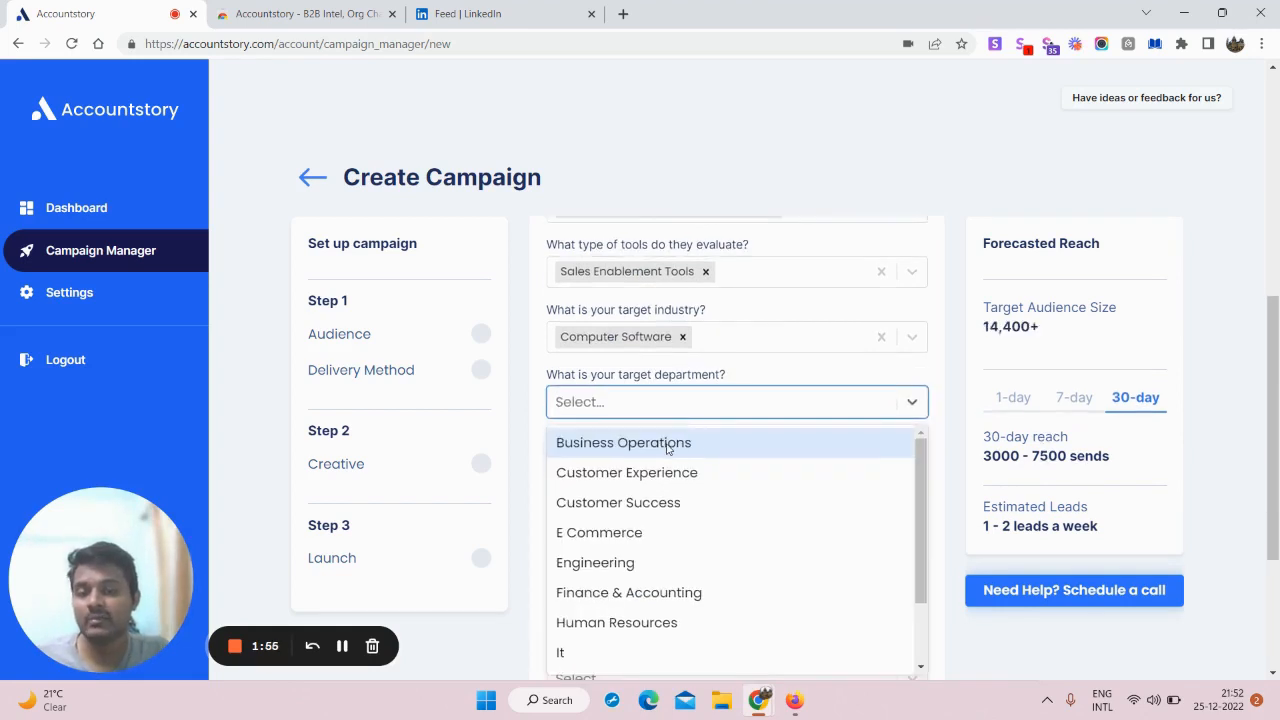
pyautogui.scroll(-1, 651, 578)
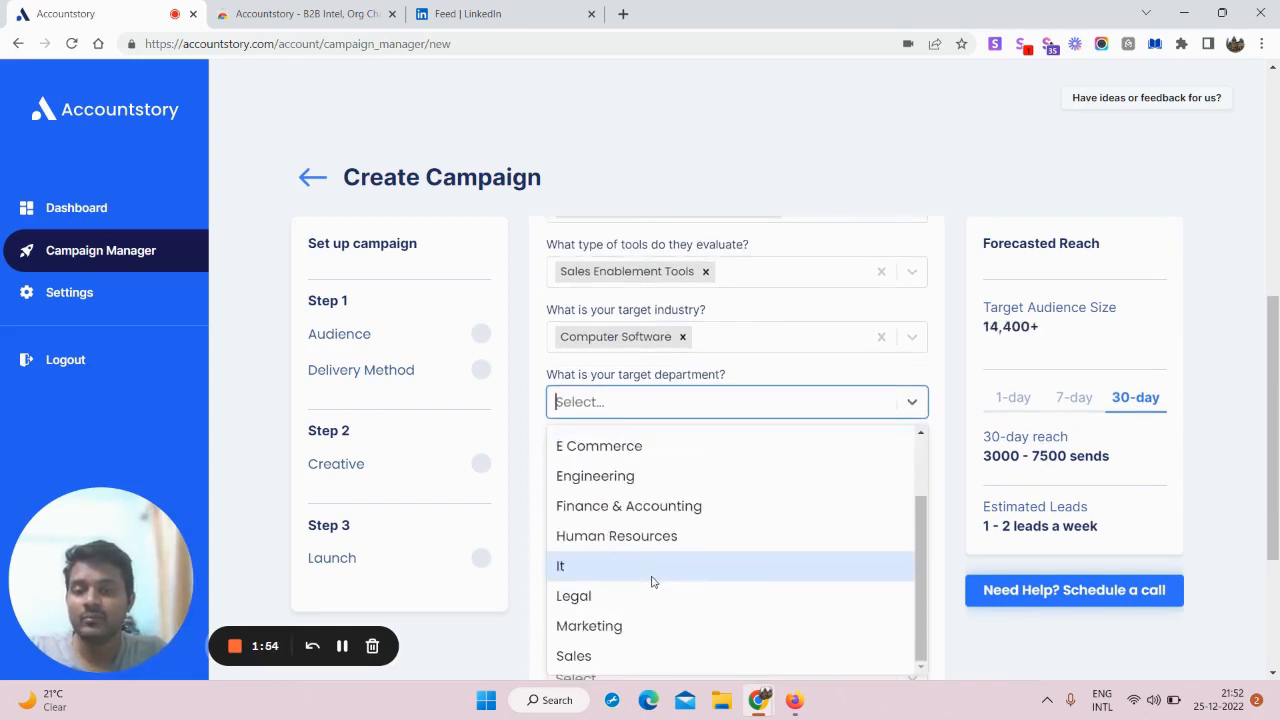
pyautogui.click(622, 623)
pyautogui.click(760, 180)
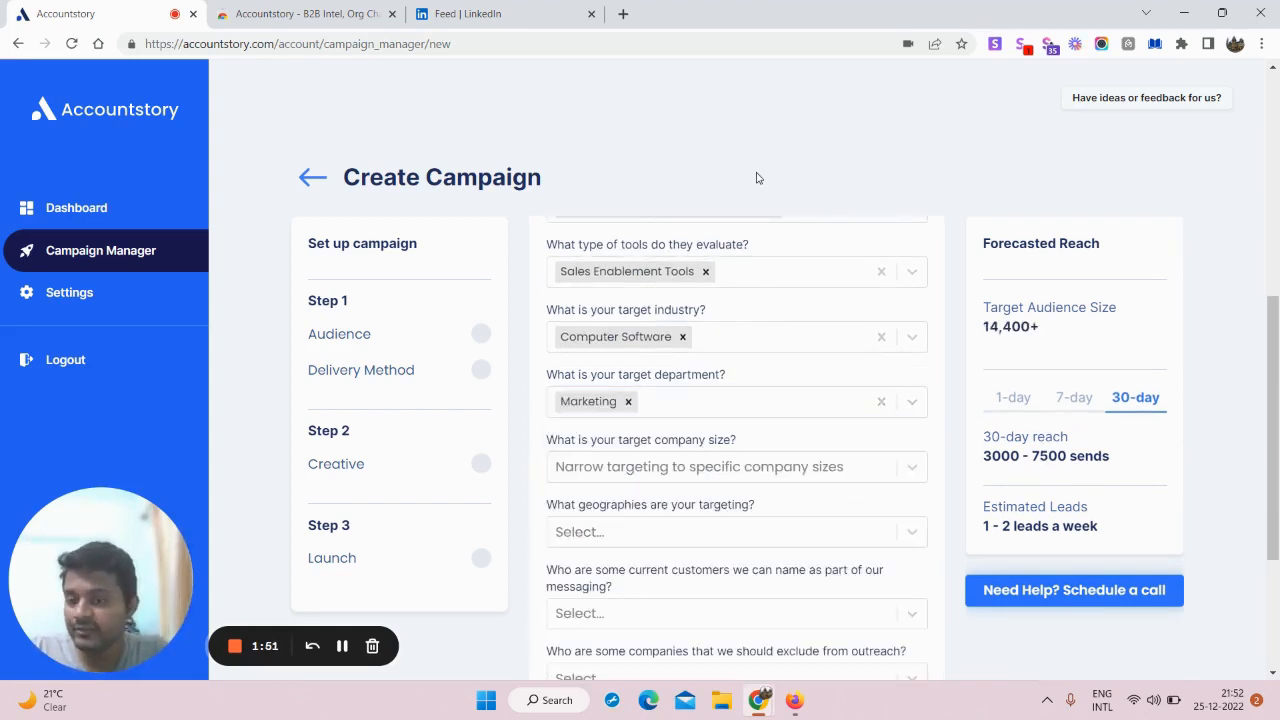
# Step: Target company sizes 11-50 and 1-10 in the United States
pyautogui.scroll(1, 718, 440)
pyautogui.scroll(-1, 725, 460)
pyautogui.scroll(1, 725, 460)
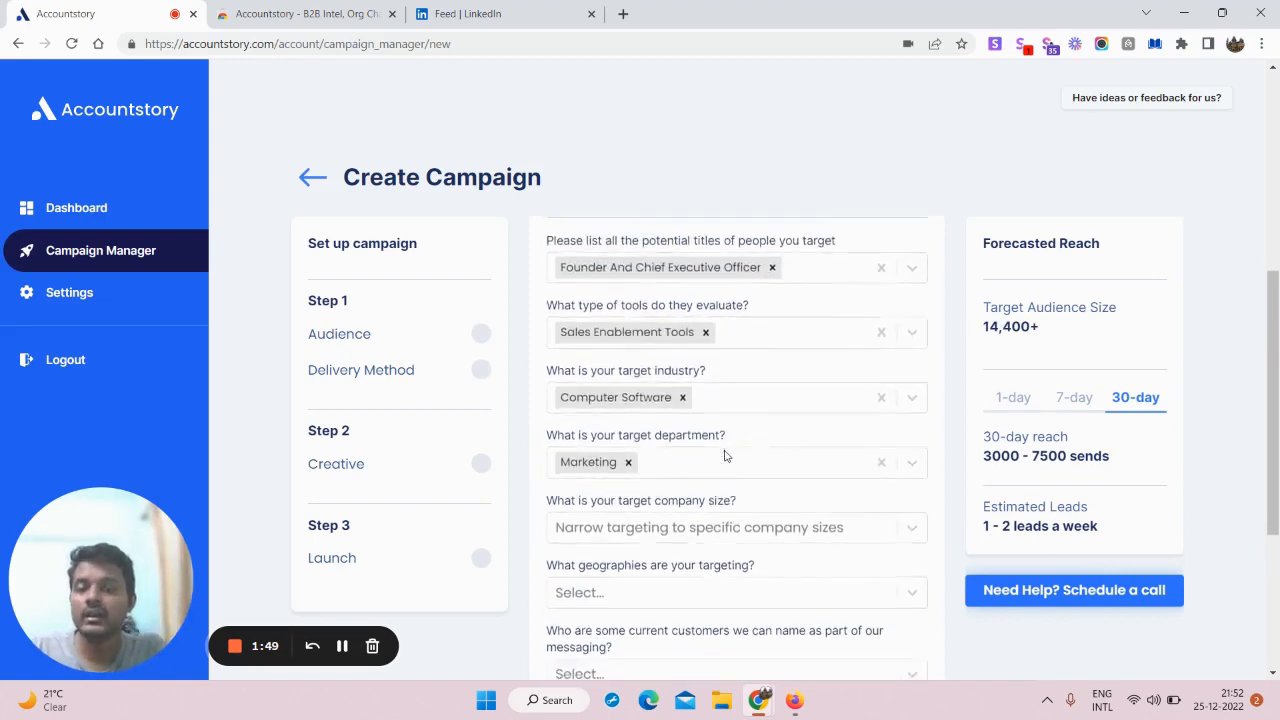
pyautogui.scroll(-1, 724, 458)
pyautogui.click(725, 458)
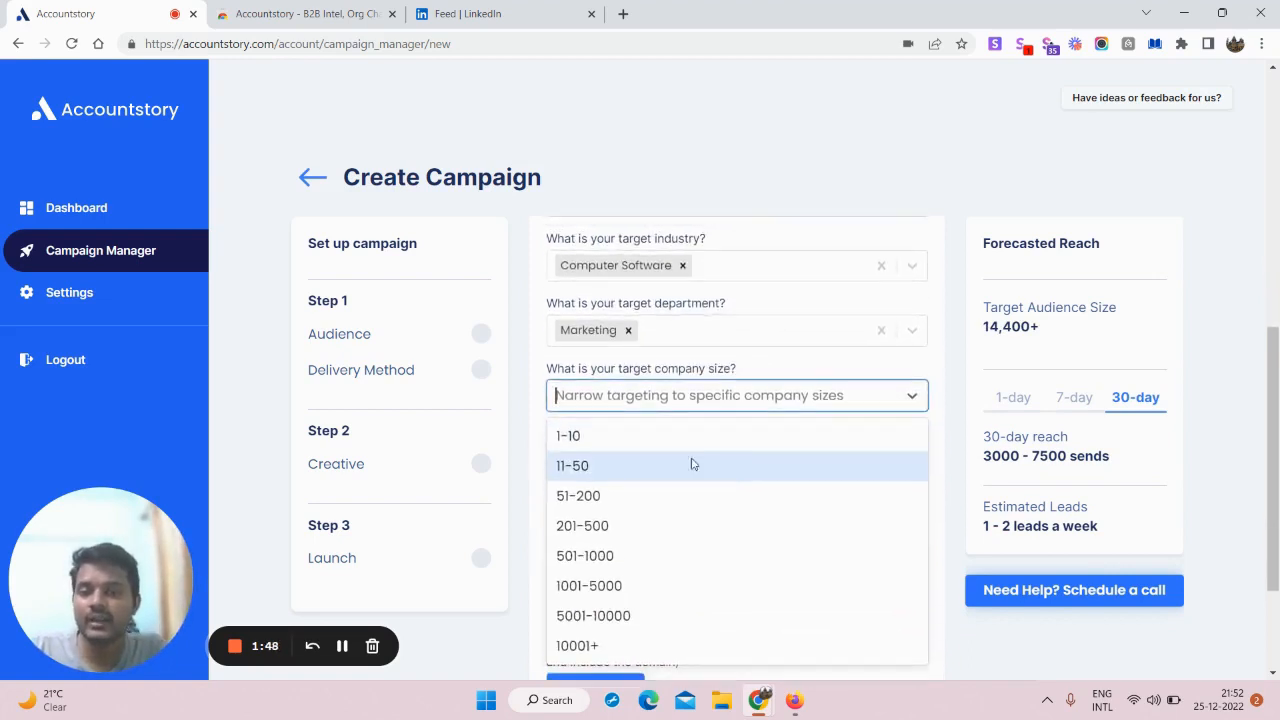
pyautogui.click(637, 470)
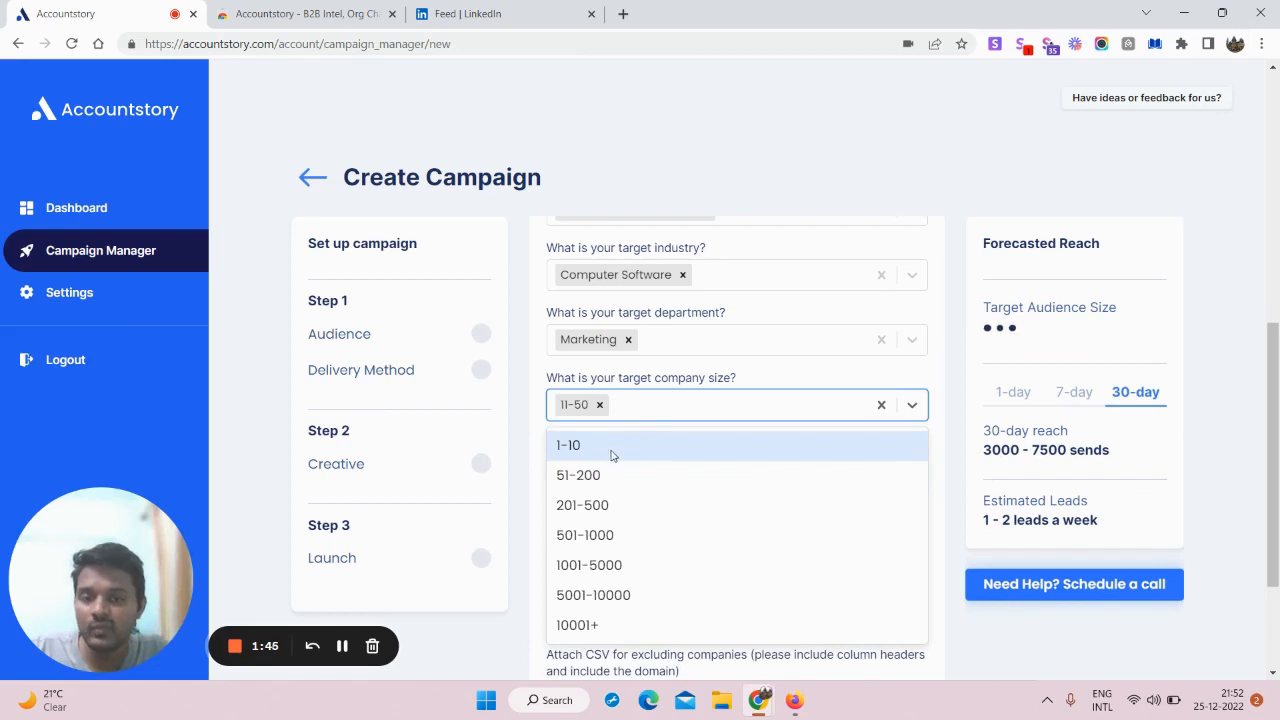
pyautogui.click(615, 455)
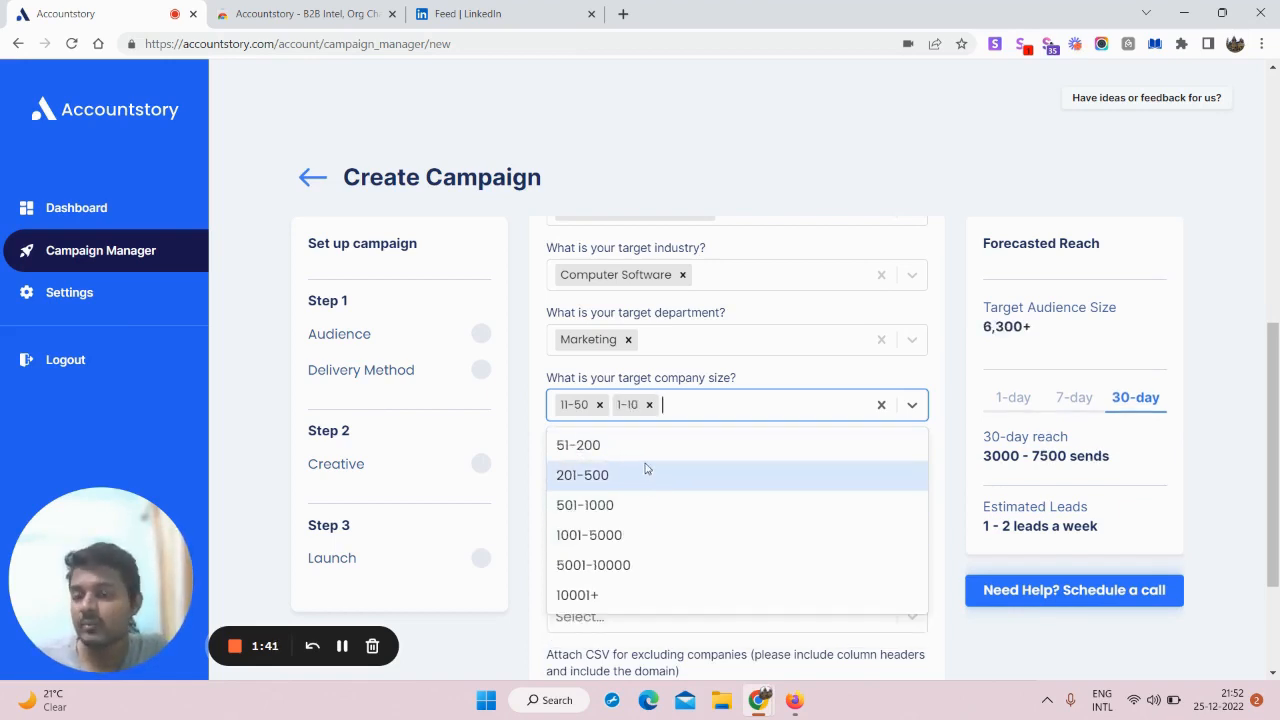
pyautogui.click(684, 179)
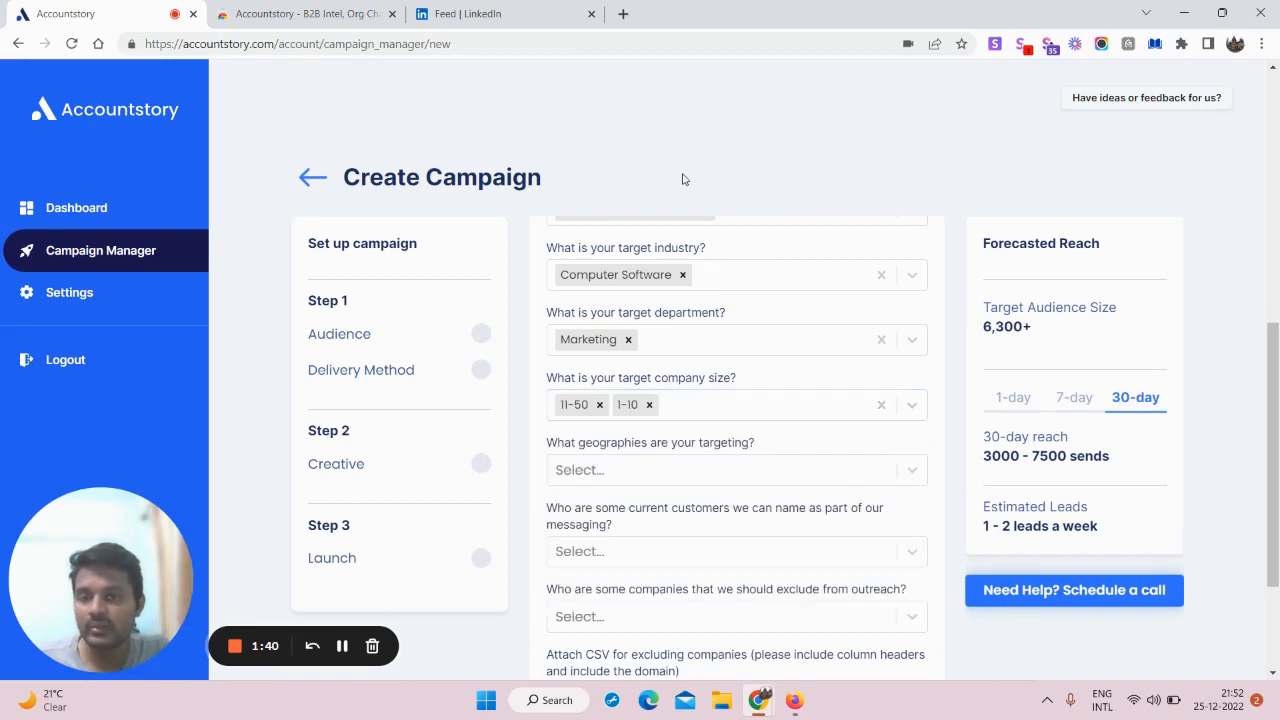
pyautogui.click(630, 470)
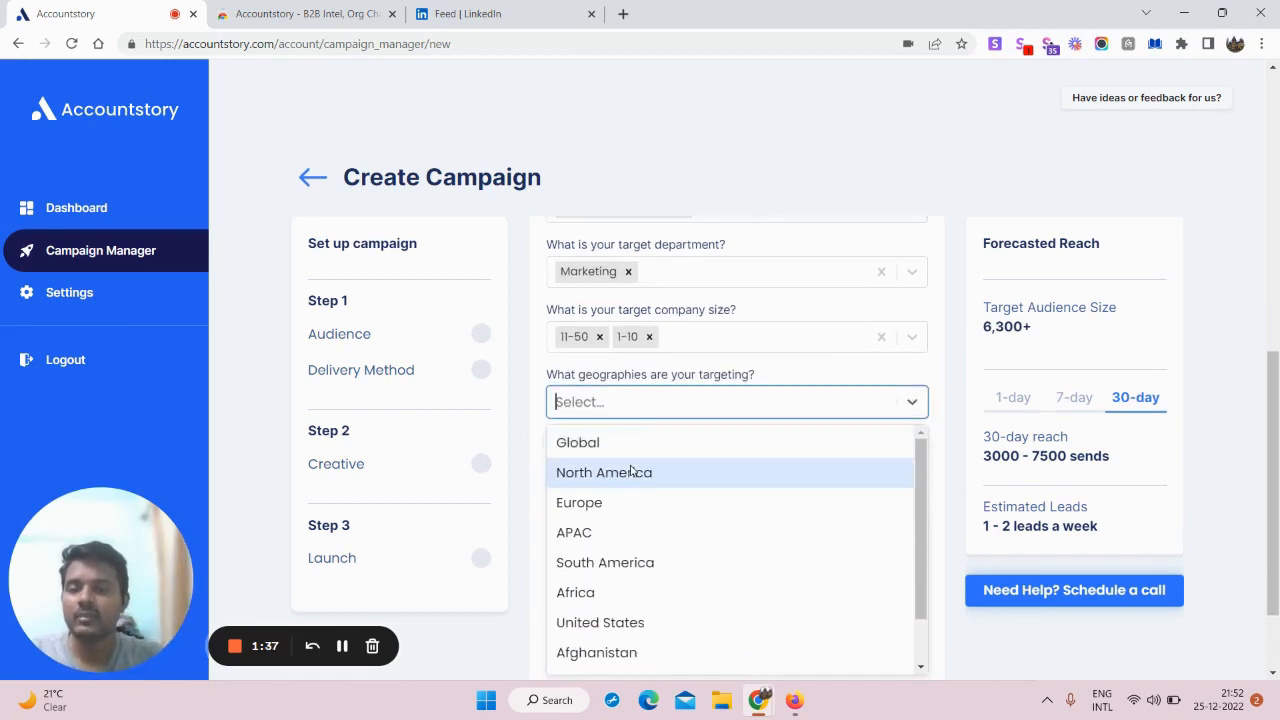
pyautogui.click(658, 620)
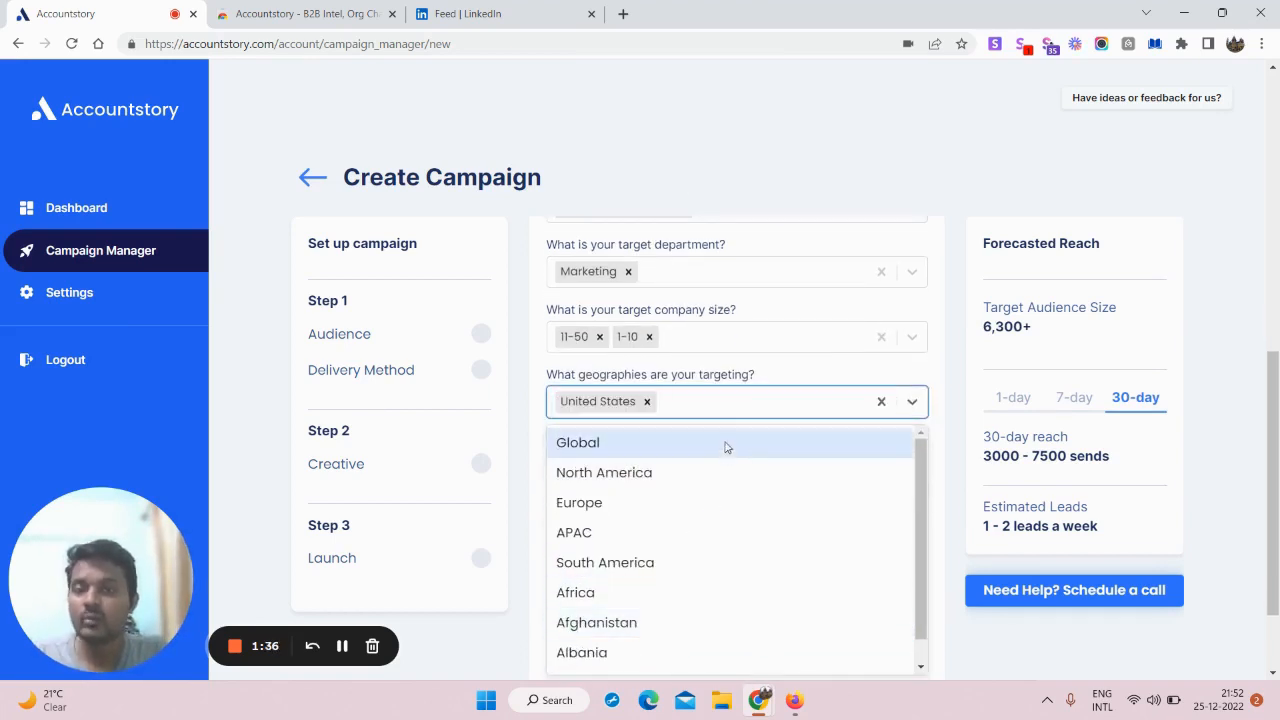
pyautogui.click(720, 196)
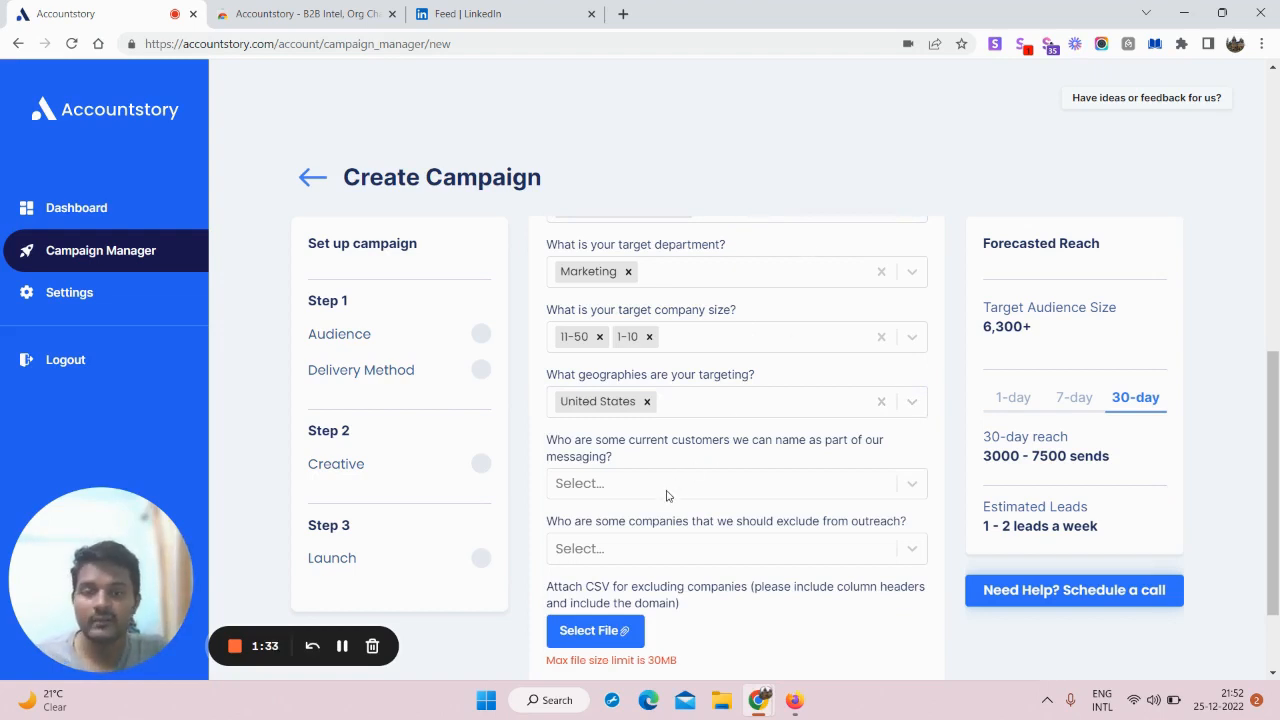
pyautogui.scroll(-1, 667, 496)
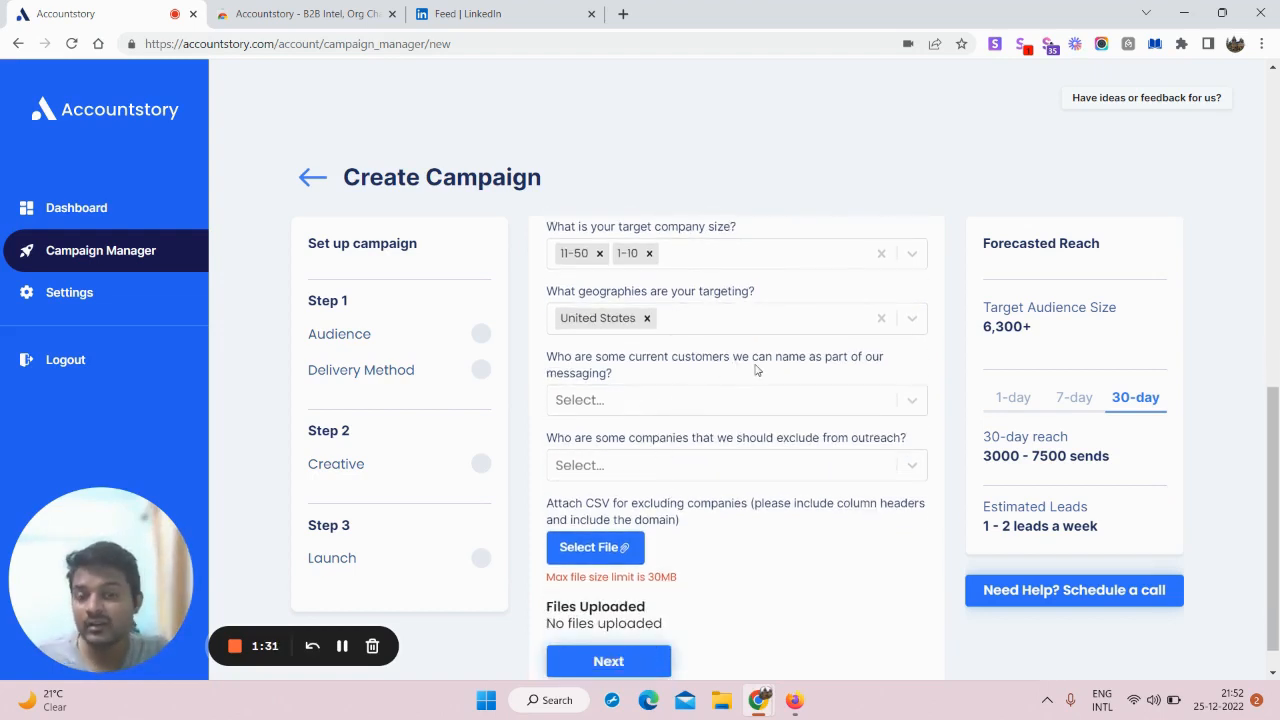
# Step: Add Xevom as a current customer to mention in the messaging
pyautogui.click(659, 402)
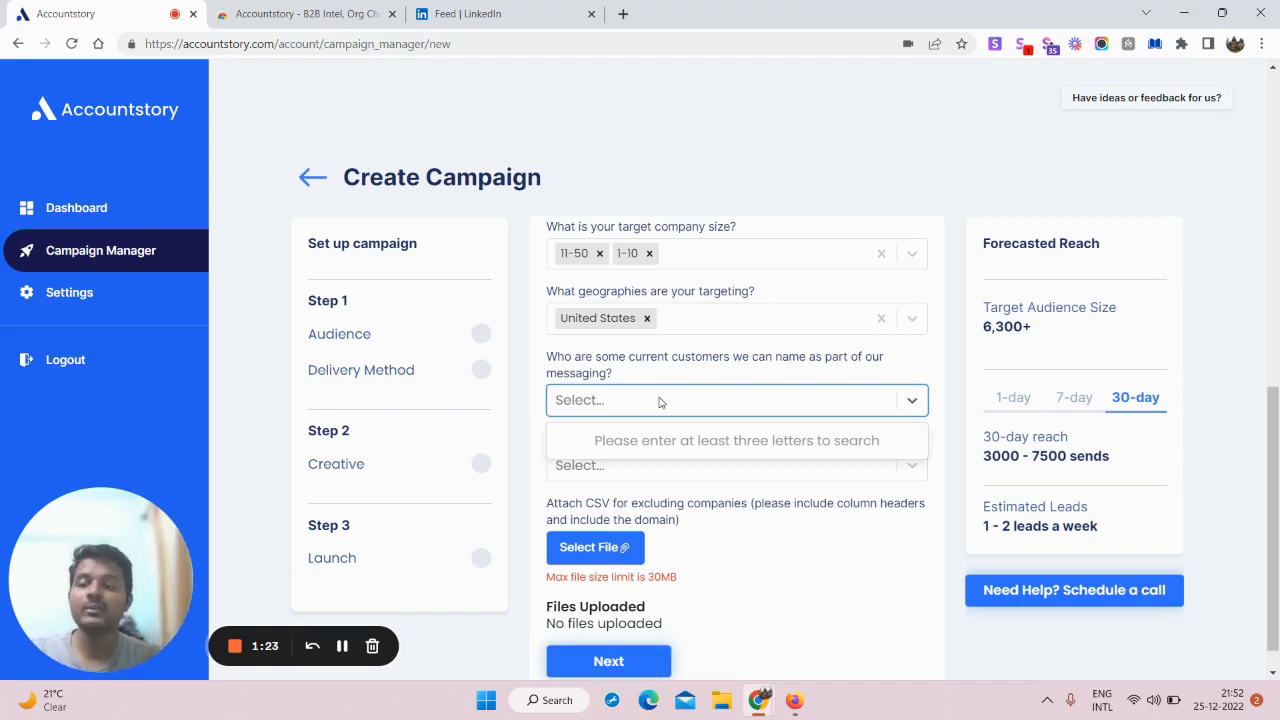
pyautogui.write('Xevom')
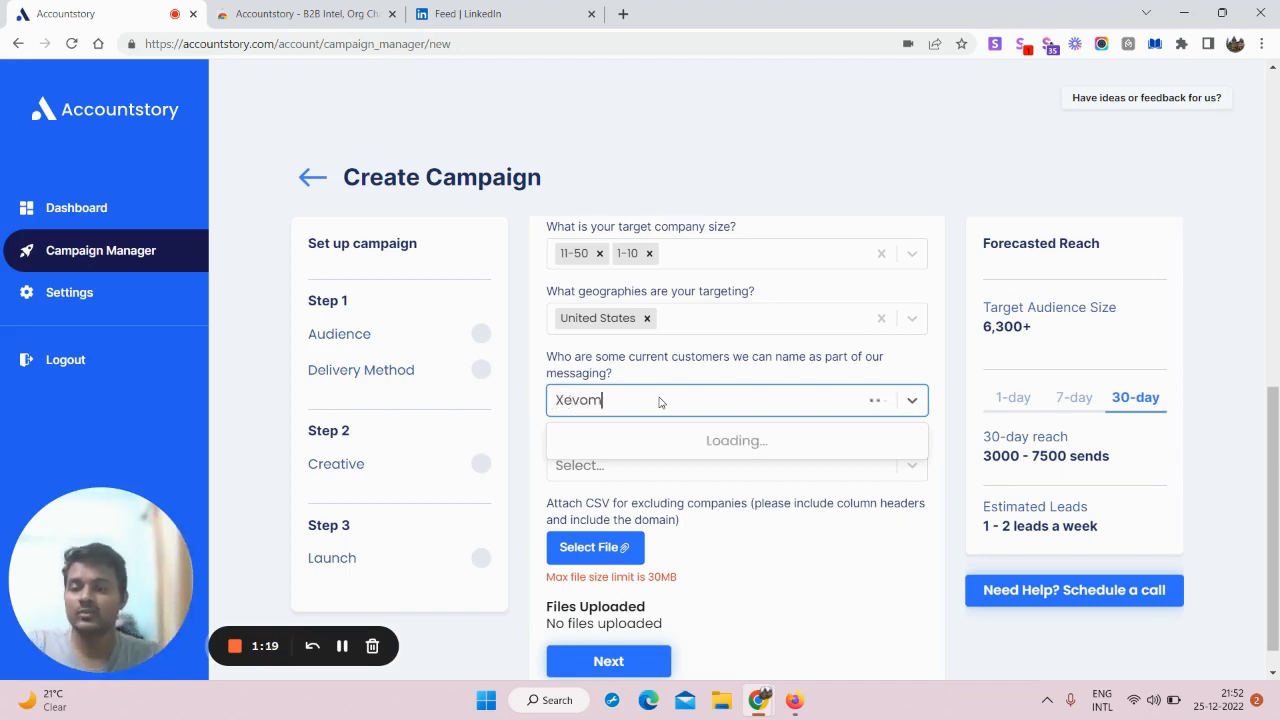
pyautogui.click(640, 444)
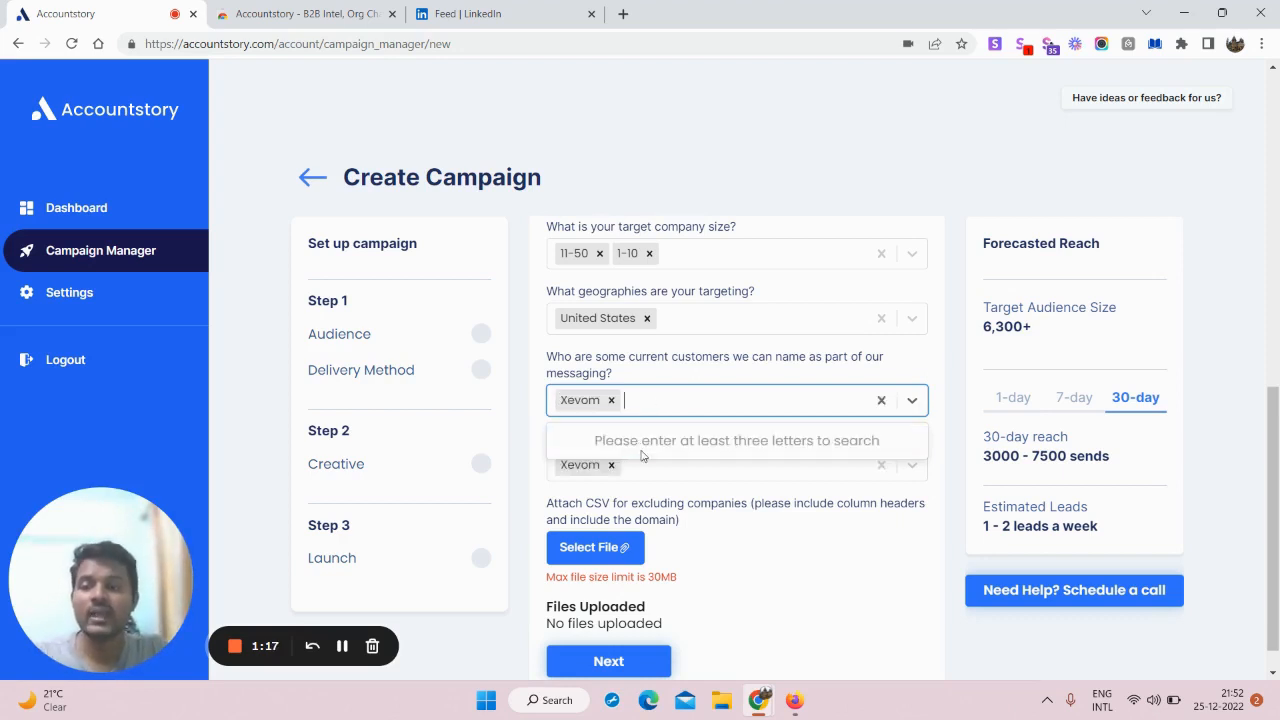
pyautogui.click(767, 177)
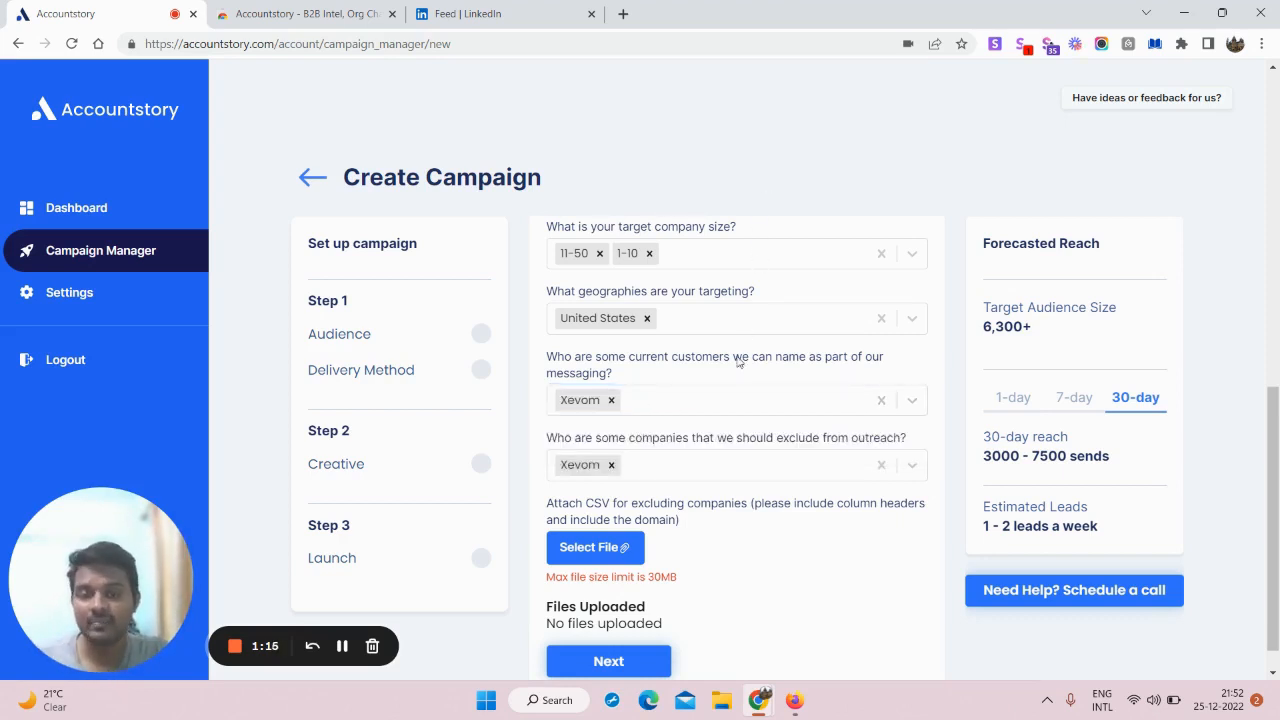
pyautogui.scroll(-1, 757, 441)
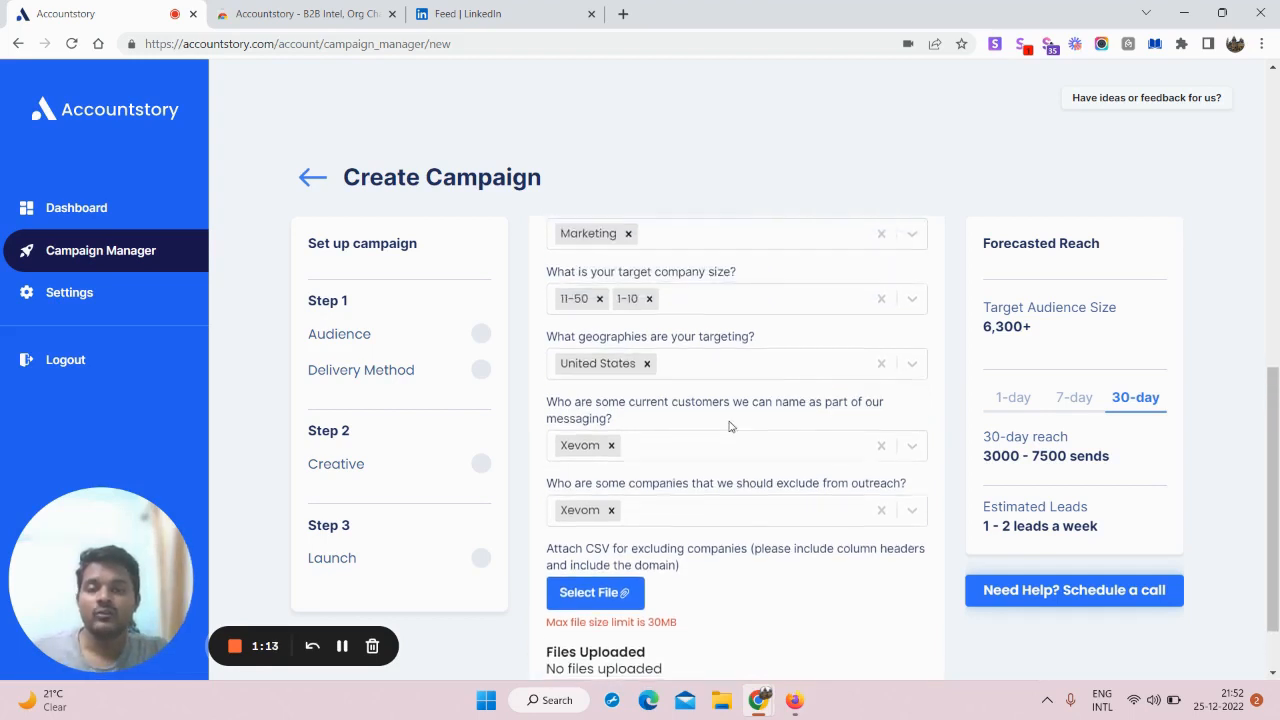
pyautogui.scroll(-1, 725, 428)
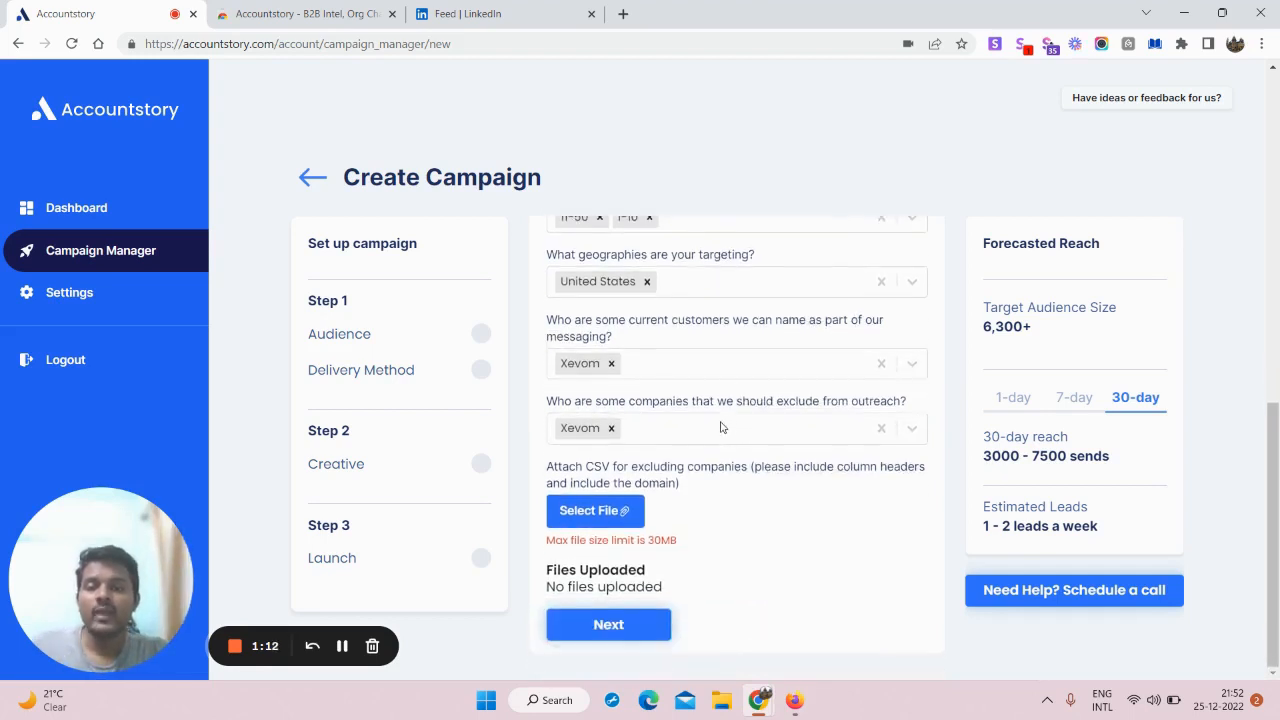
# Step: Remove Xevom from the excluded companies, leaving the exclusion list empty
pyautogui.click(611, 428)
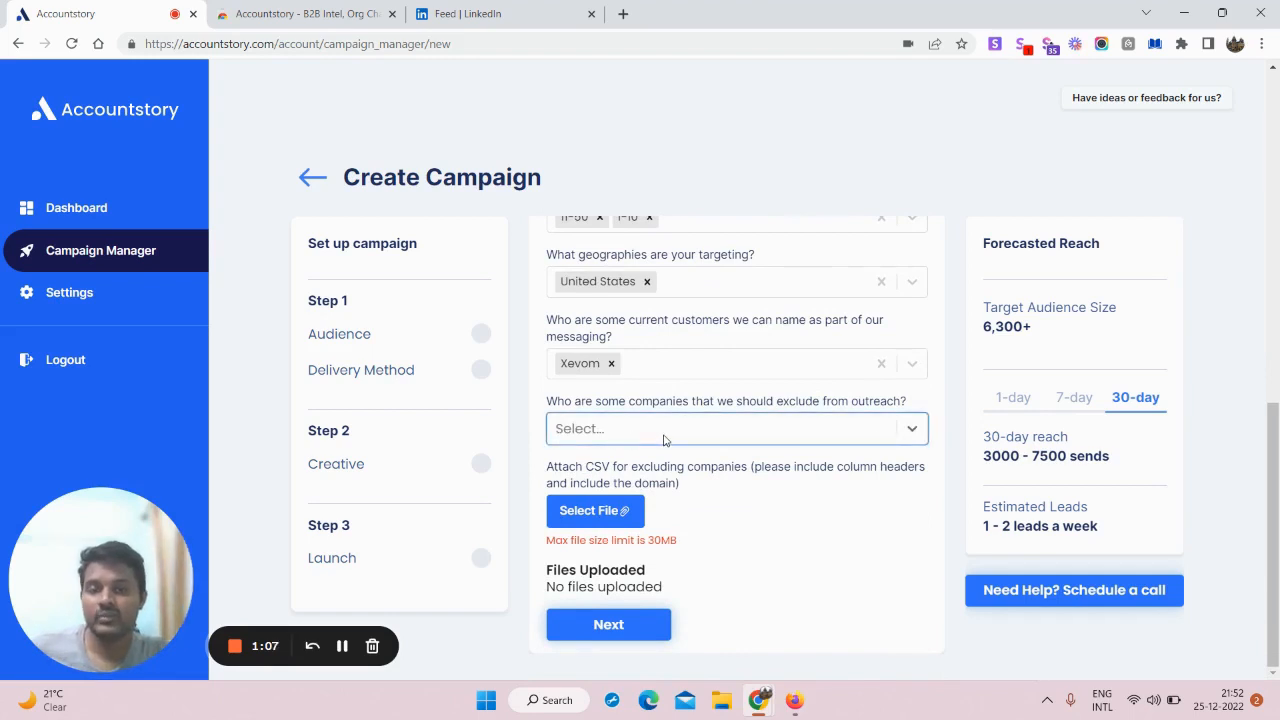
pyautogui.click(666, 436)
pyautogui.click(810, 556)
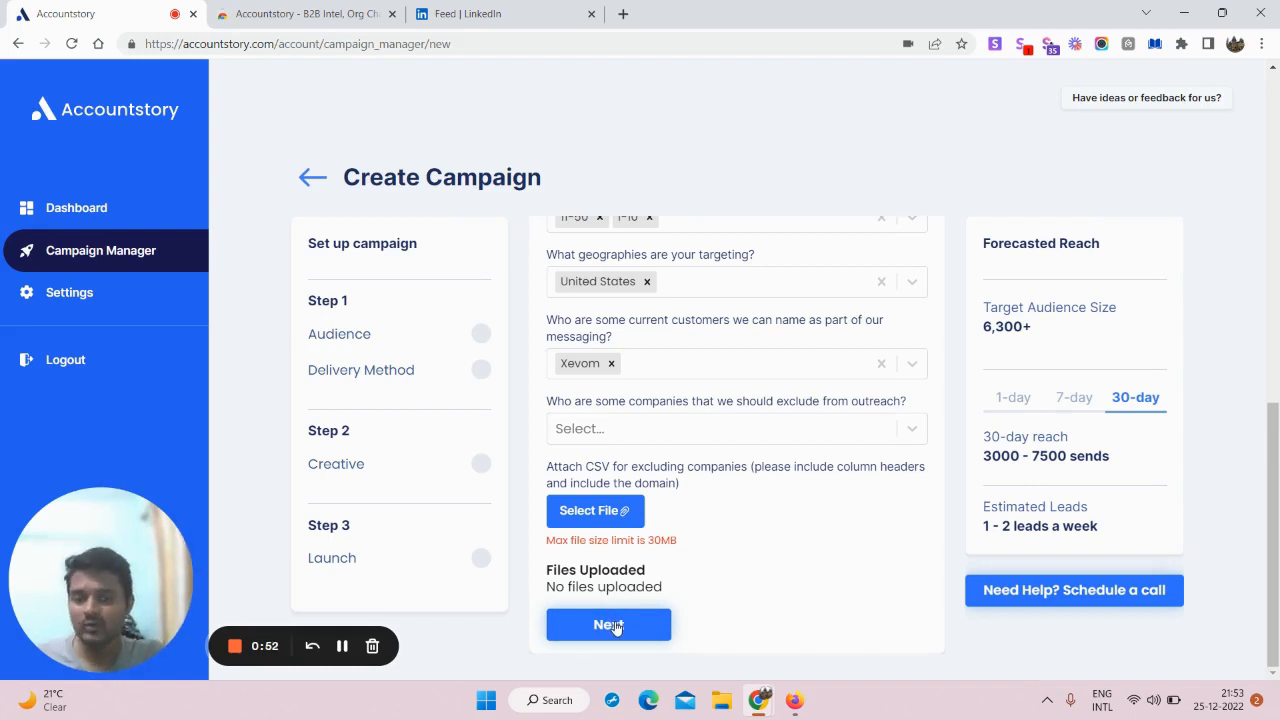
pyautogui.scroll(1, 620, 625)
pyautogui.scroll(-1, 630, 625)
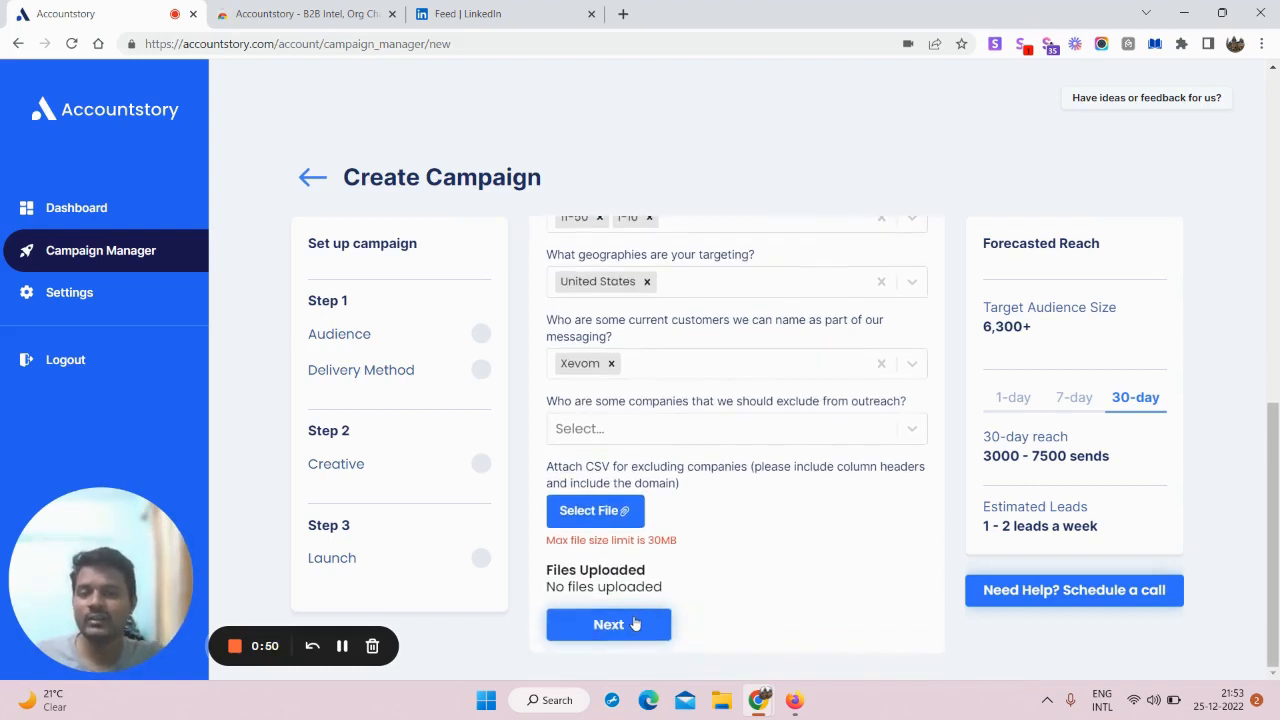
# Step: Submit the audience details and continue to the delivery settings
pyautogui.click(634, 624)
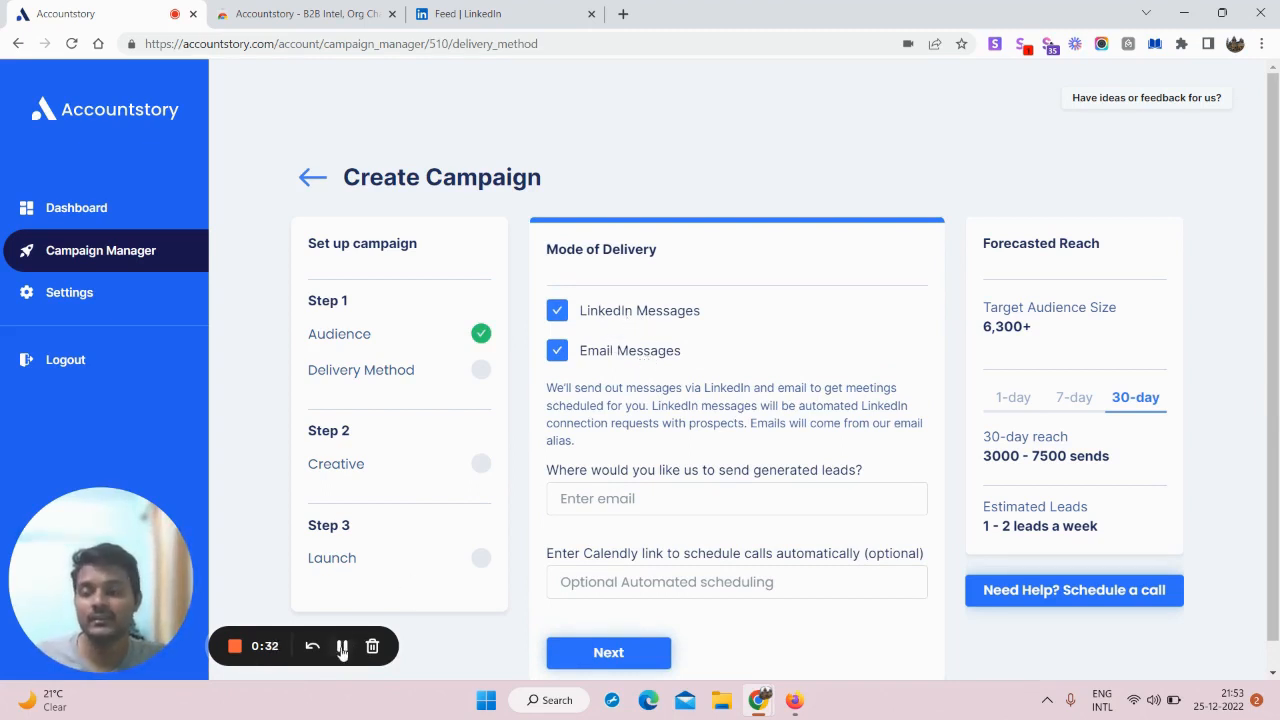
pyautogui.click(342, 646)
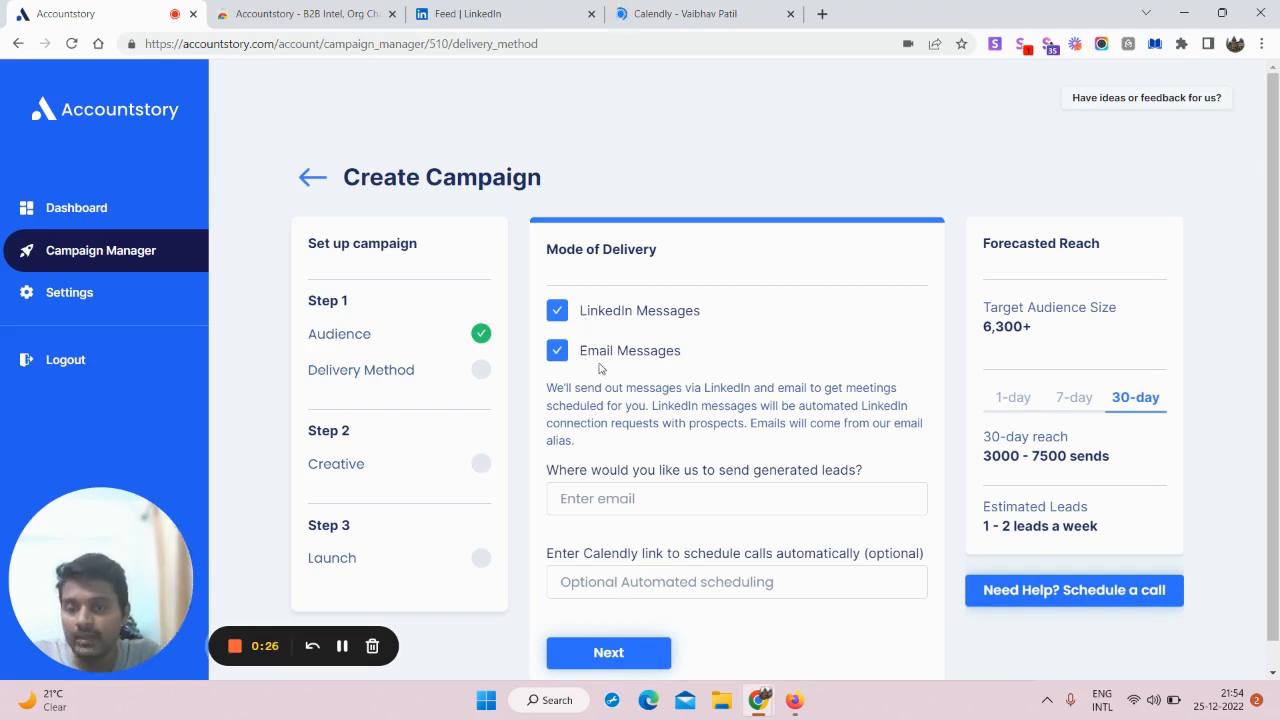
pyautogui.scroll(-1, 659, 457)
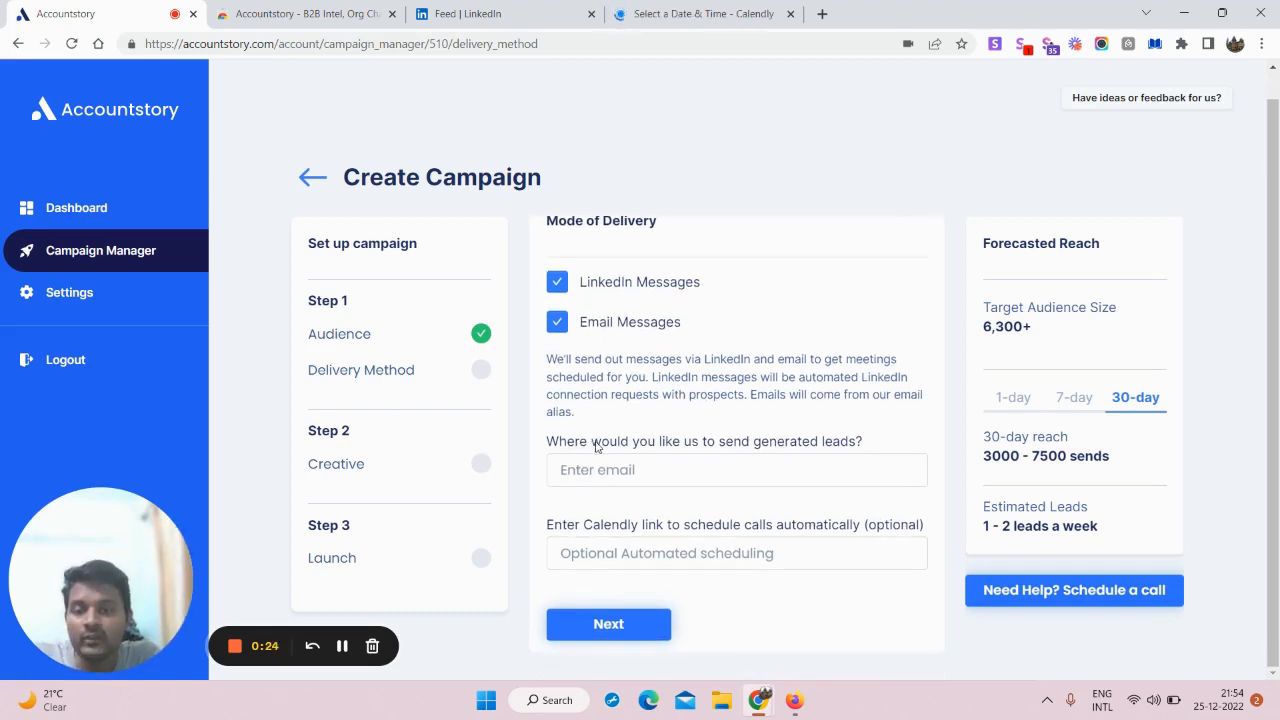
# Step: Enter the lead-delivery e-mail address, then go to the Calendly booking page
pyautogui.click(696, 473)
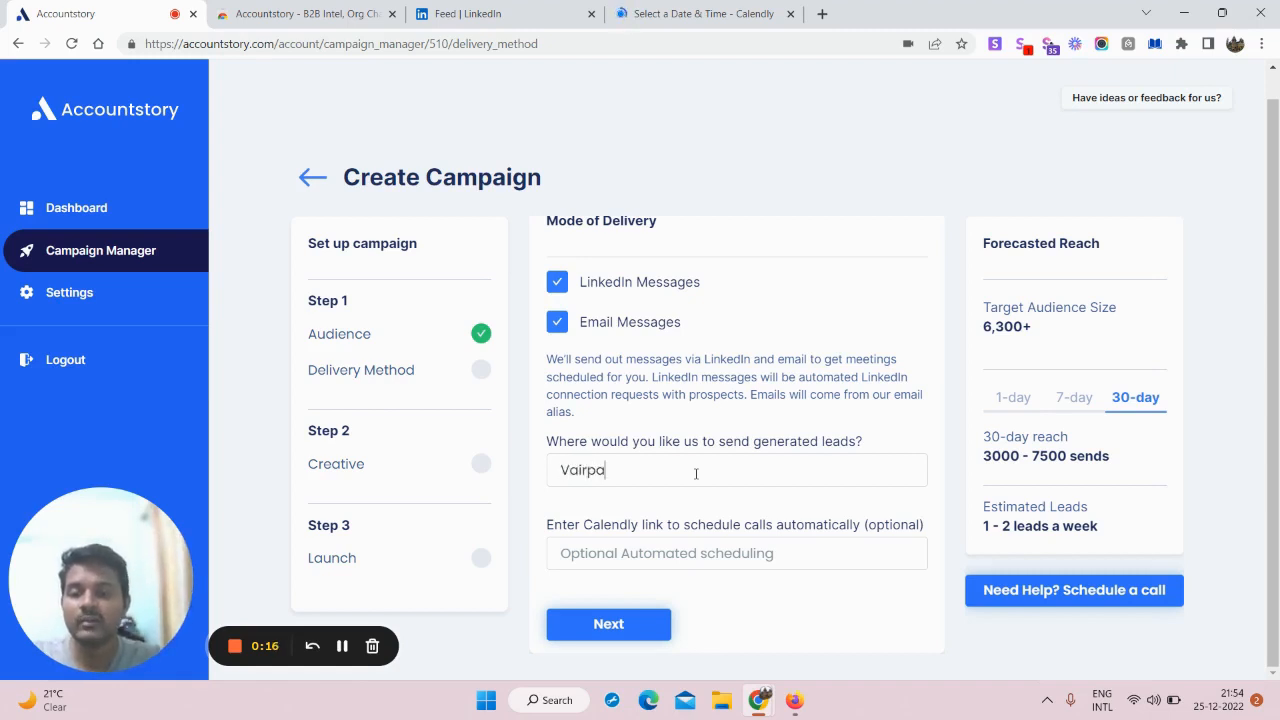
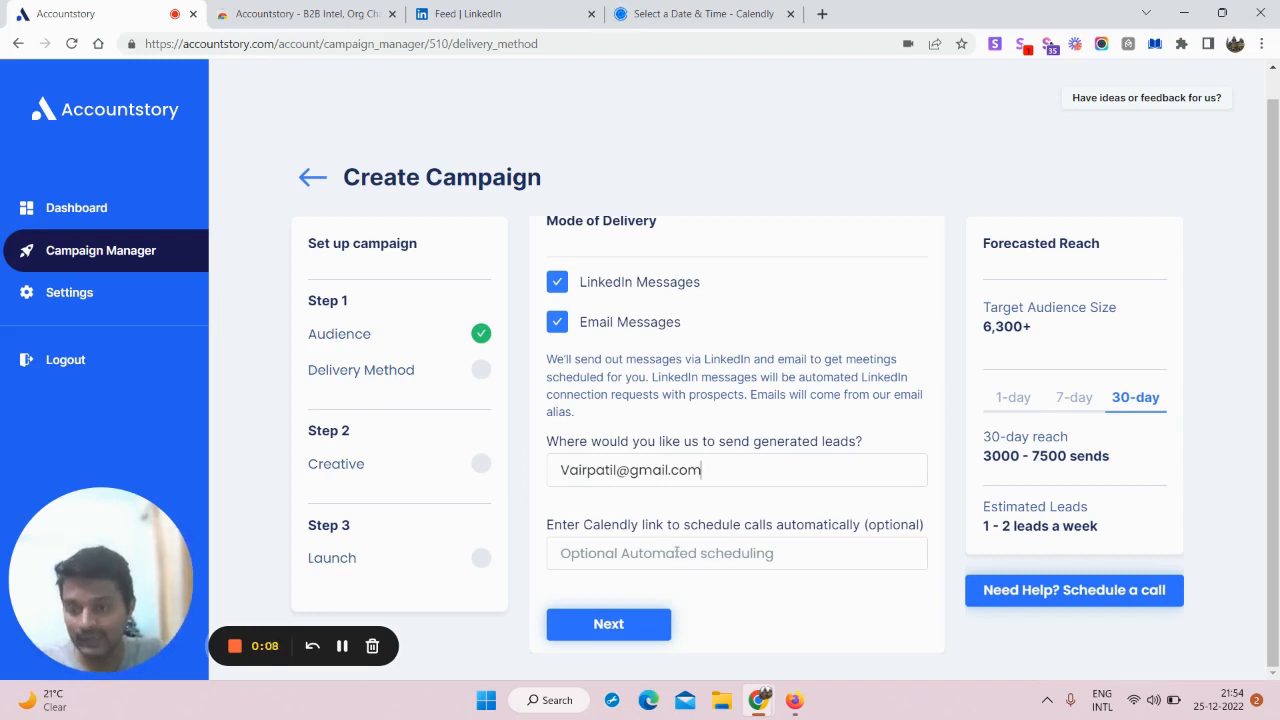
pyautogui.click(700, 13)
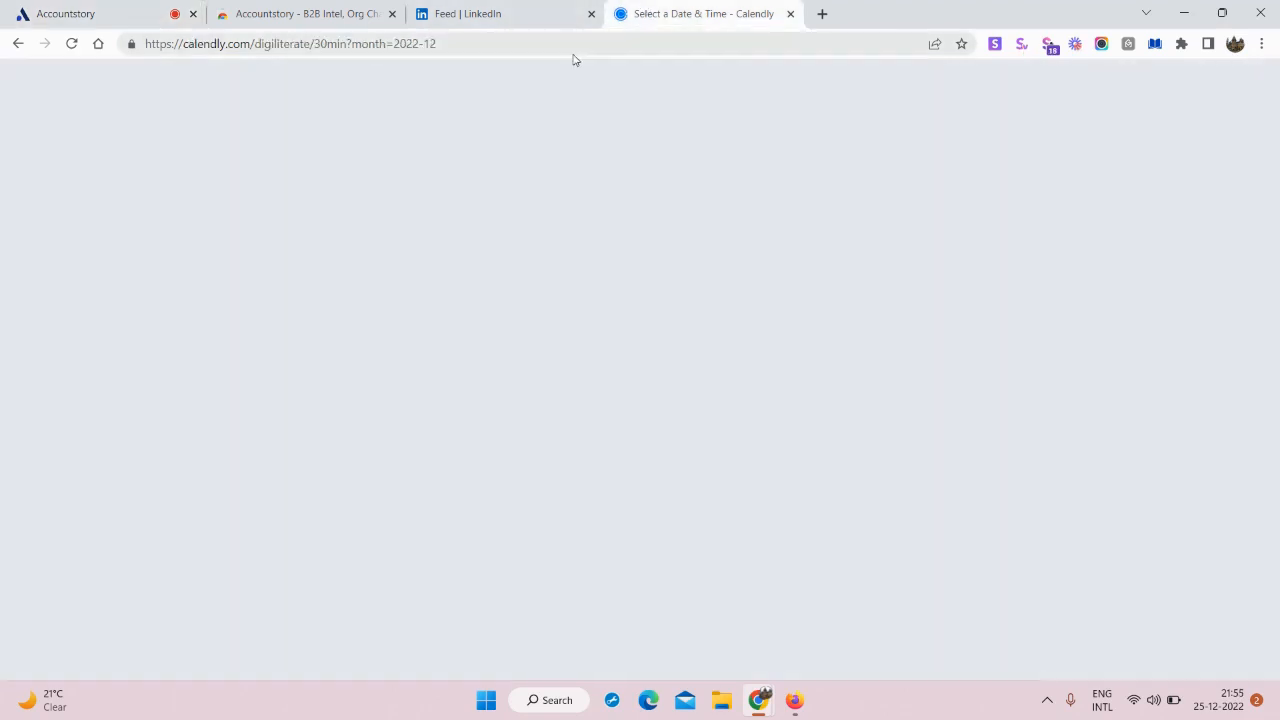
# Step: Paste a booking link into the Calendly link field, then clear the wrong link
pyautogui.click(546, 46)
pyautogui.doubleClick(547, 46)
pyautogui.click(547, 47)
pyautogui.tripleClick(432, 53)
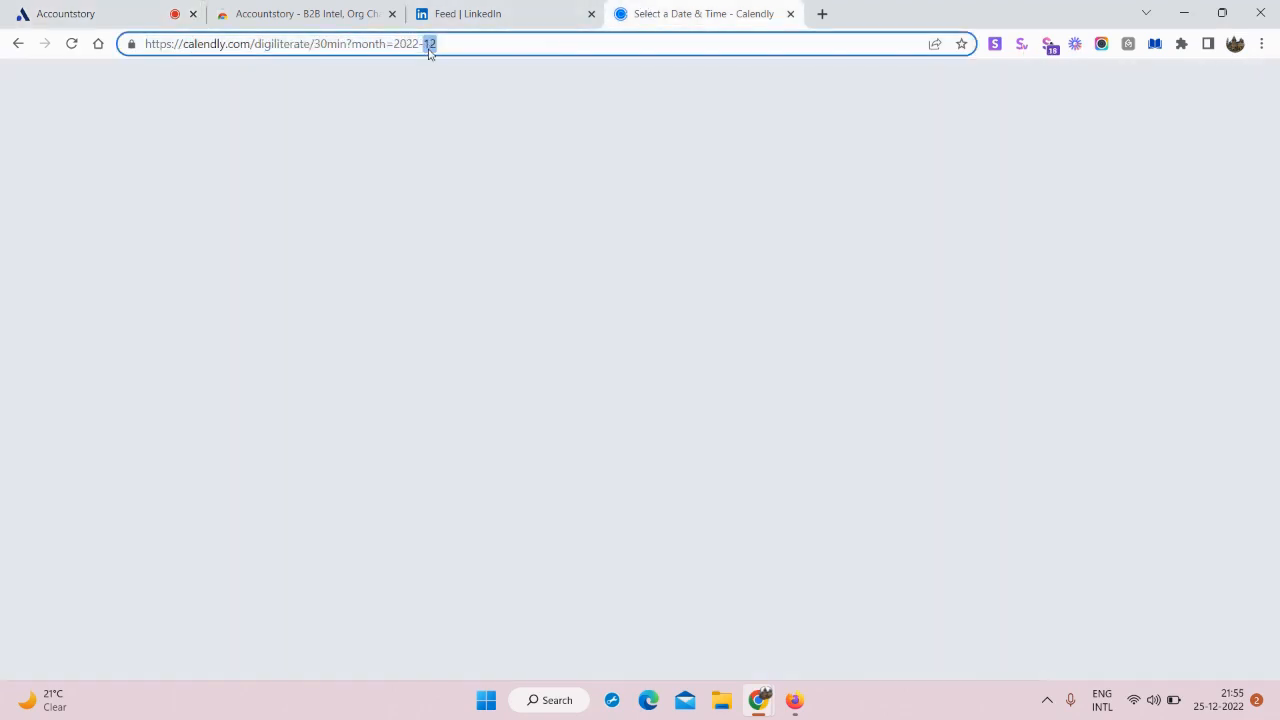
pyautogui.click(197, 6)
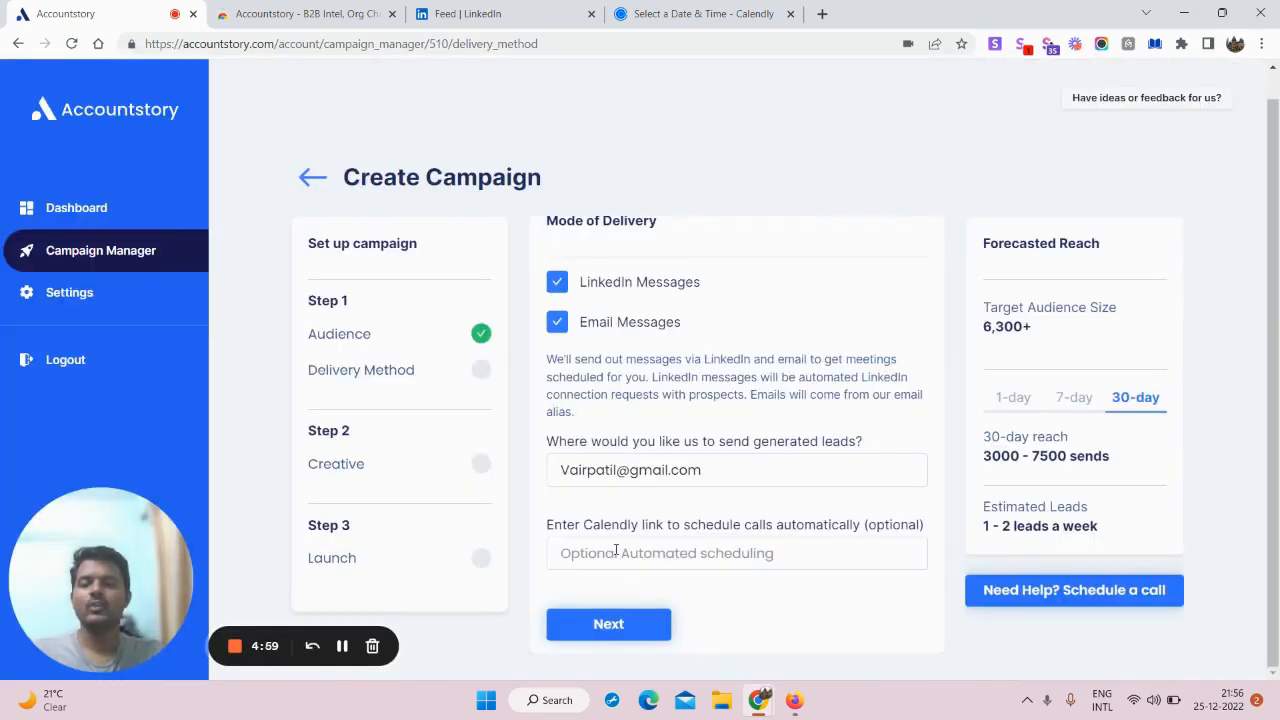
pyautogui.hotkey('ctrl', 'v')
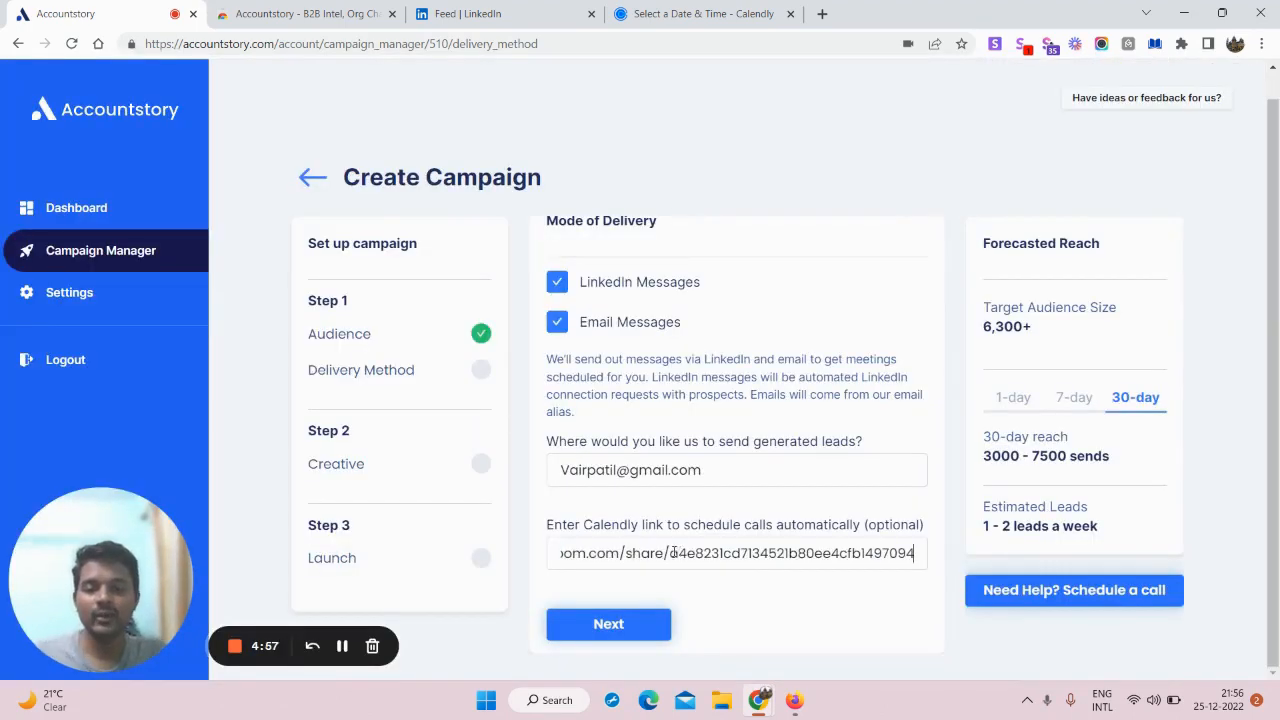
pyautogui.doubleClick(673, 552)
pyautogui.click(665, 552)
pyautogui.press('BackSpace')
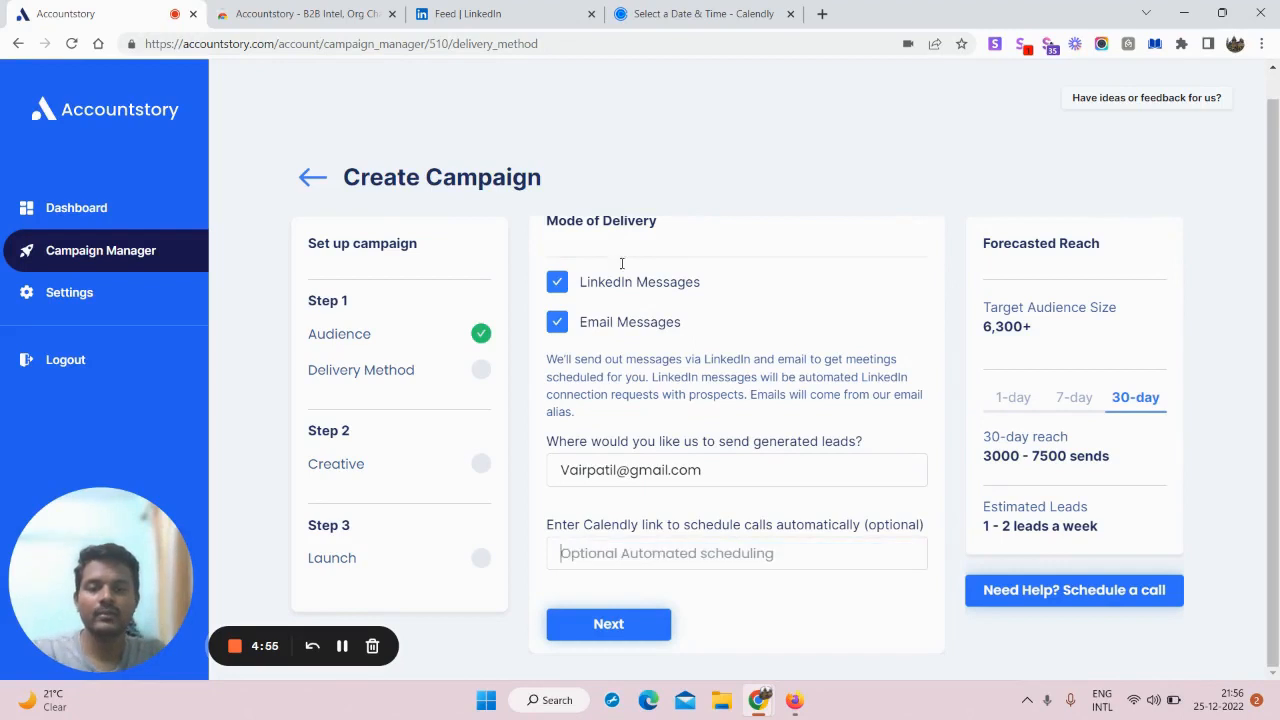
pyautogui.click(640, 13)
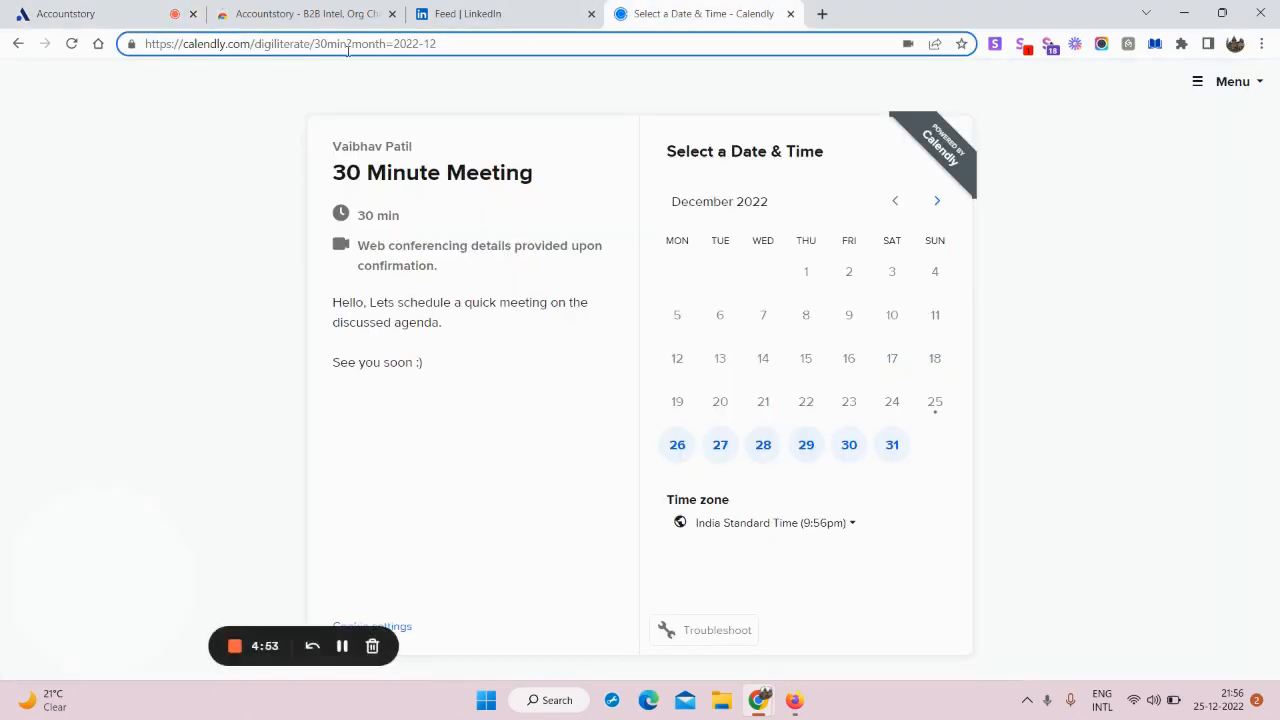
pyautogui.moveTo(351, 44); pyautogui.dragTo(472, 45)
pyautogui.press('BackSpace')
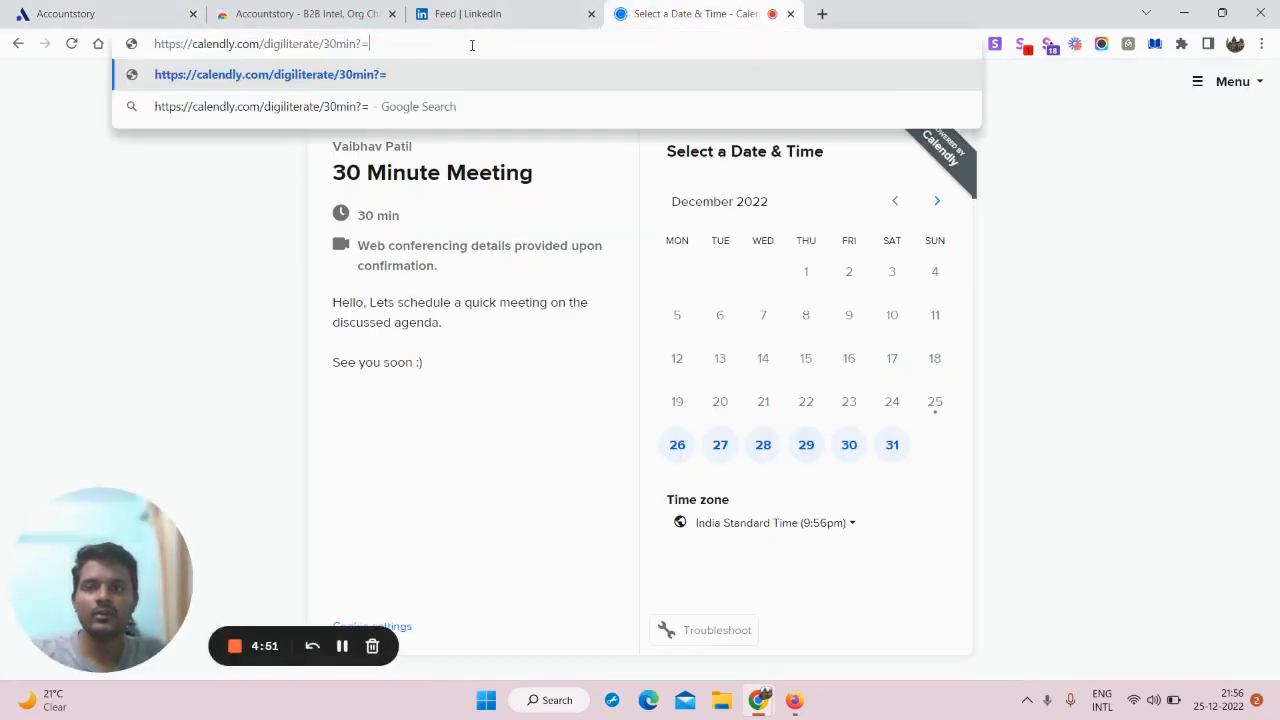
pyautogui.press('BackSpace')
pyautogui.hotkey('ctrl', 'shift', 'Left')
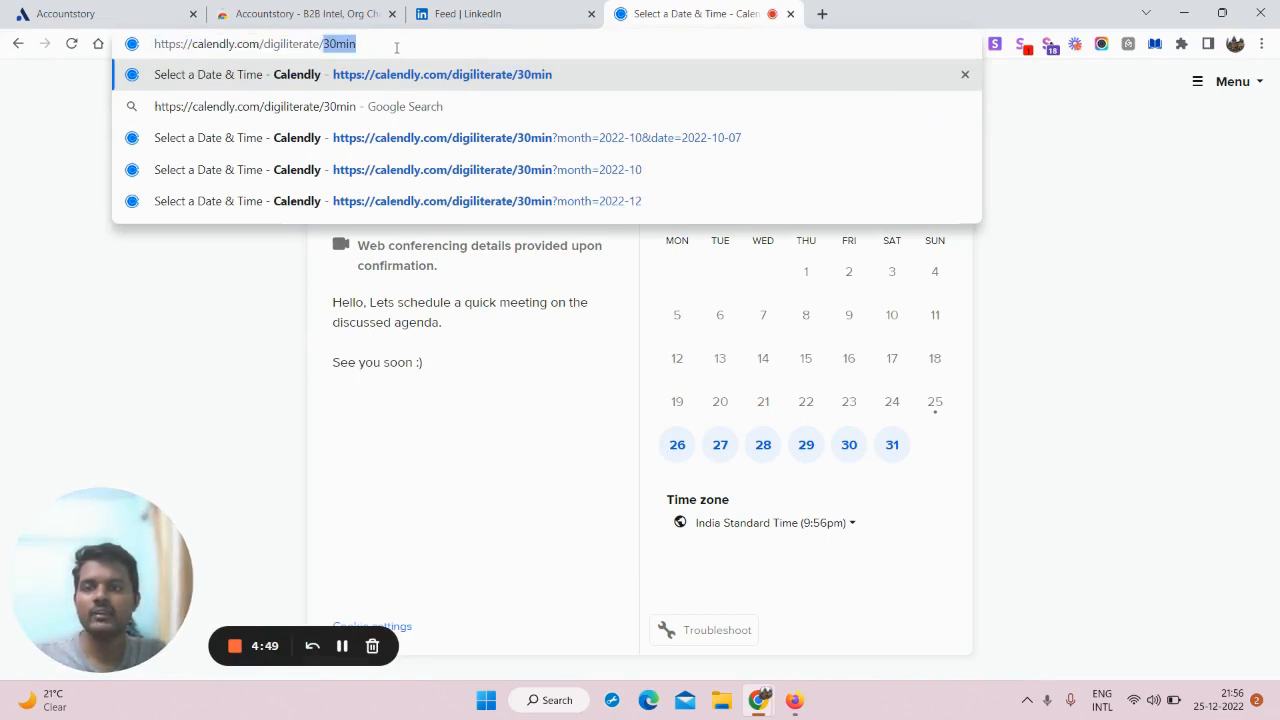
pyautogui.tripleClick(291, 44)
pyautogui.hotkey('ctrl', 'c')
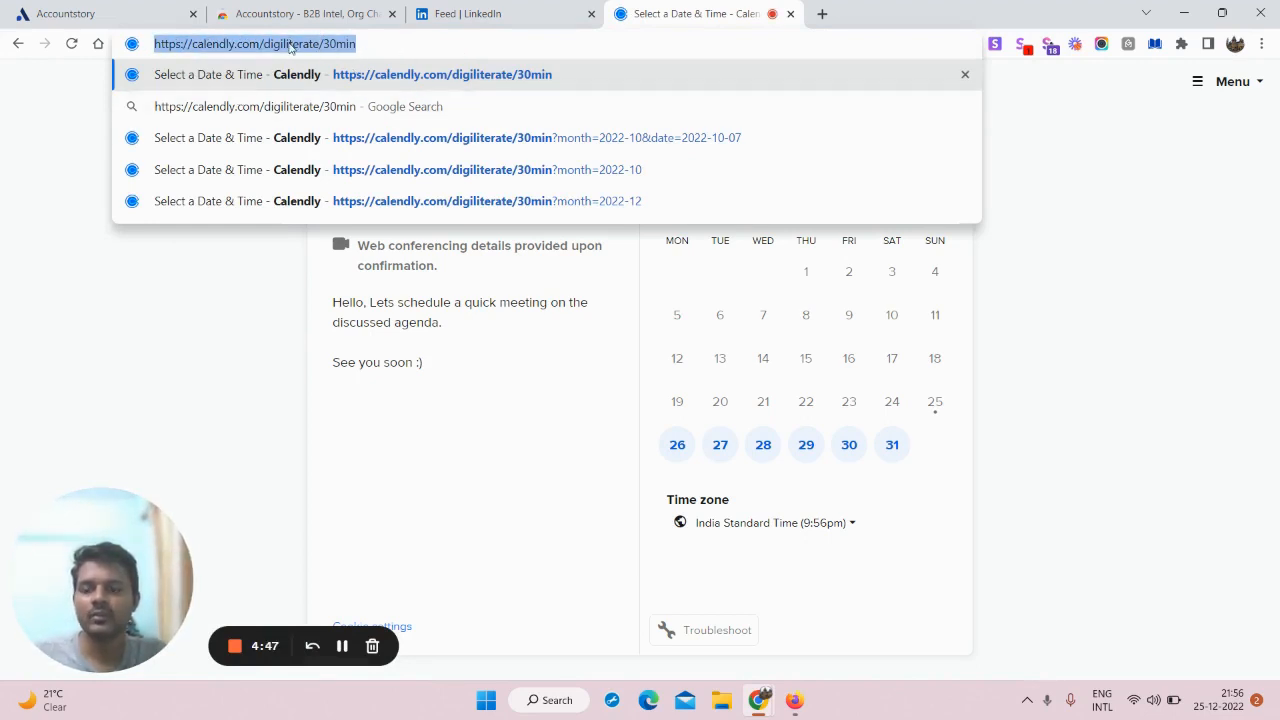
pyautogui.click(160, 14)
pyautogui.click(611, 552)
pyautogui.hotkey('ctrl', 'v')
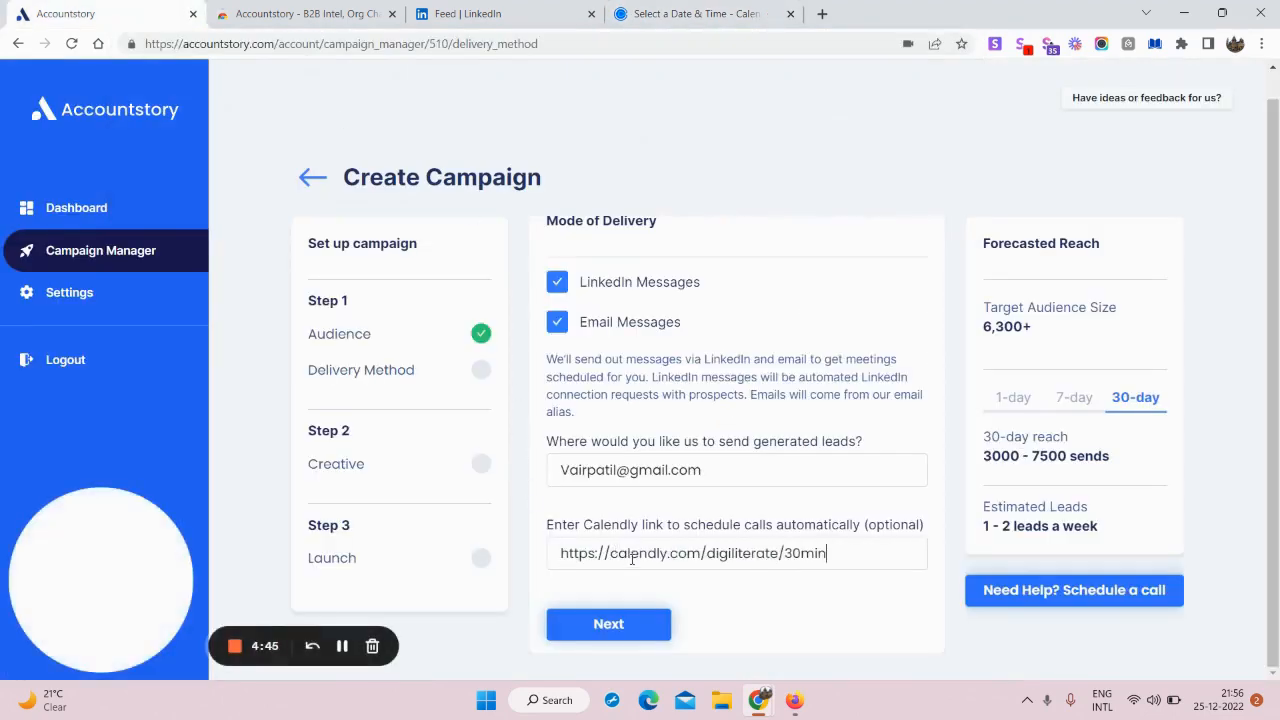
# Step: Save the Mode of Delivery settings and continue to the Creative step
pyautogui.click(627, 624)
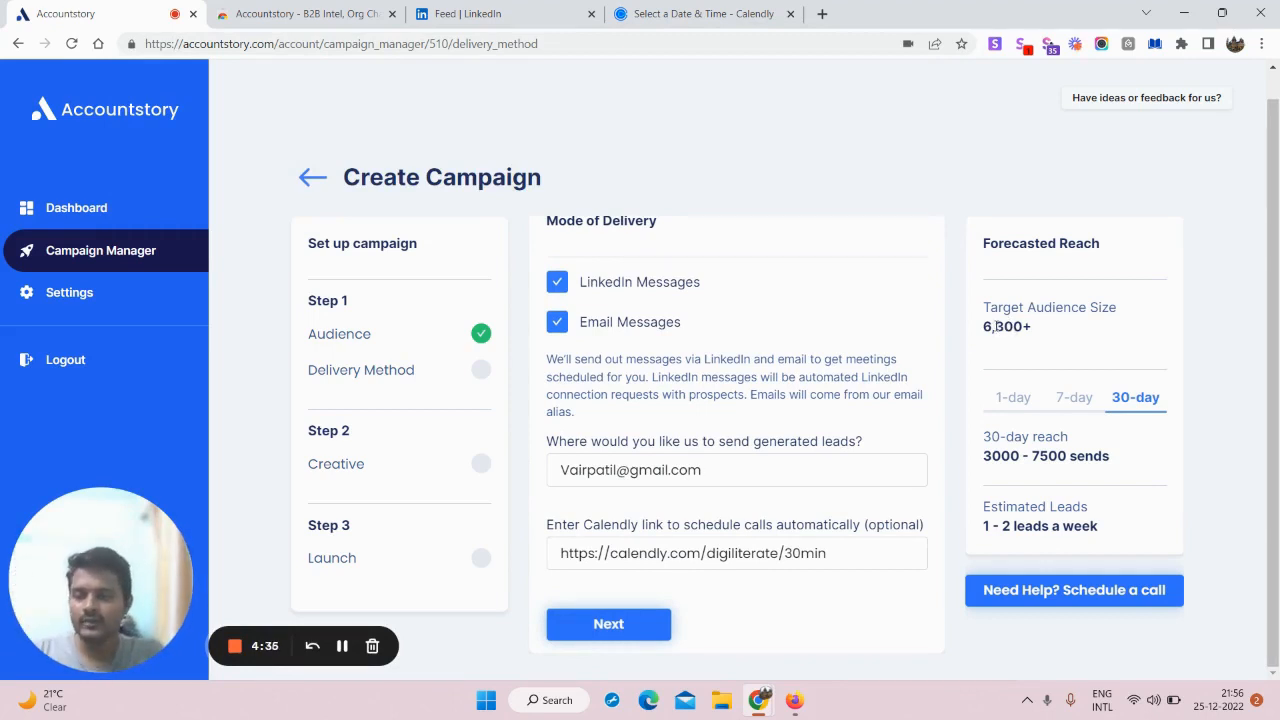
pyautogui.click(640, 628)
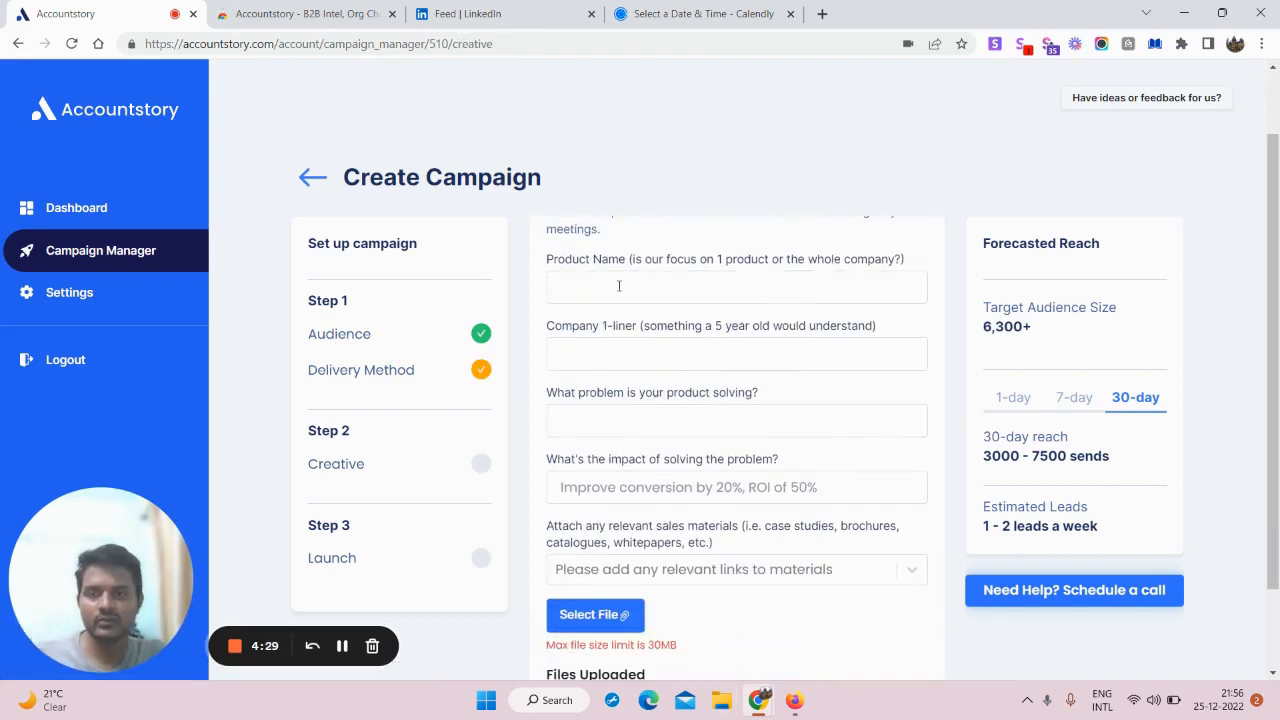
# Step: Set the product name to 'Verified B2B Leads'
pyautogui.scroll(-1, 872, 320)
pyautogui.scroll(2, 959, 435)
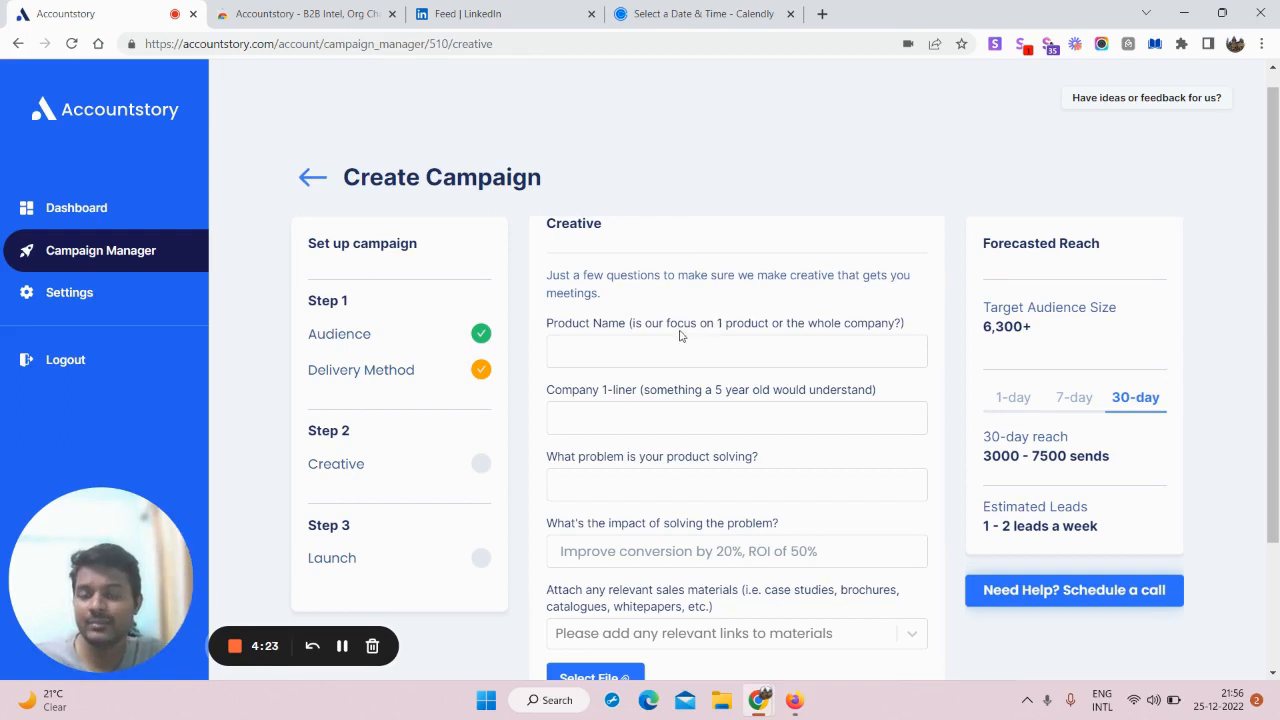
pyautogui.click(626, 347)
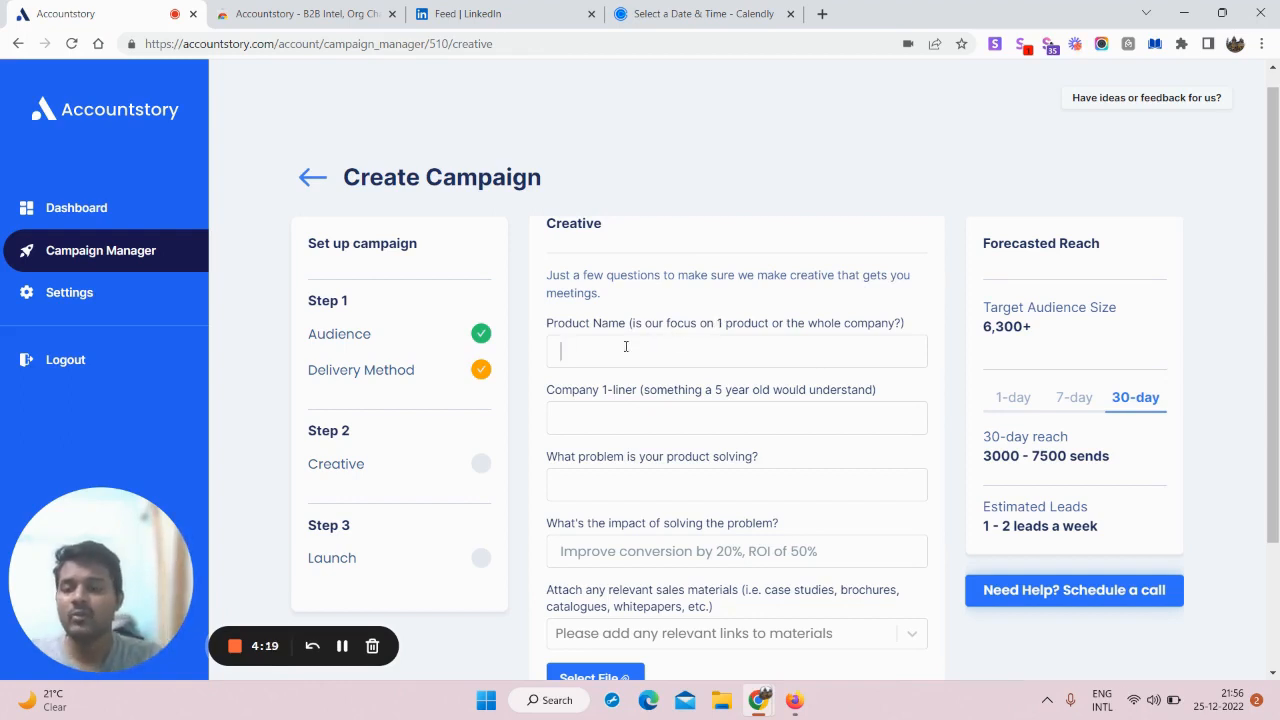
pyautogui.write('B2B L')
pyautogui.press('BackSpace')
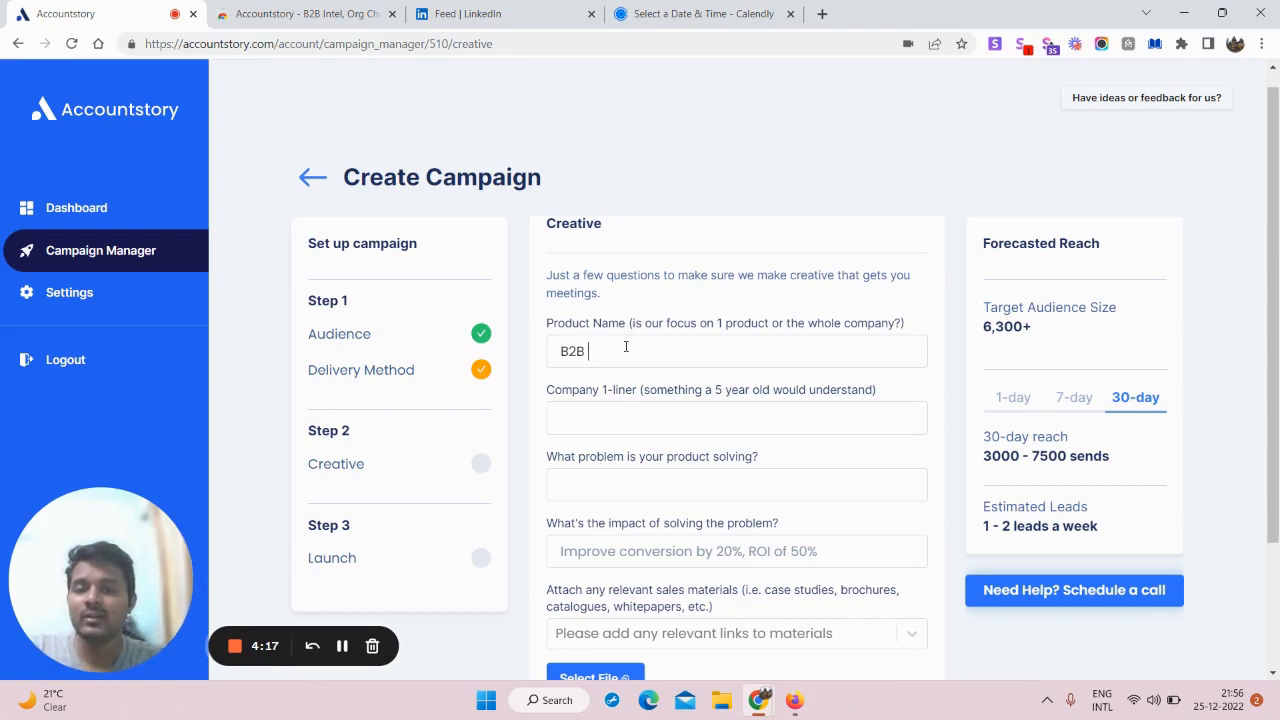
pyautogui.press('BackSpace')
pyautogui.press('BackSpace')
pyautogui.press('BackSpace')
pyautogui.press('BackSpace')
pyautogui.write('Ver')
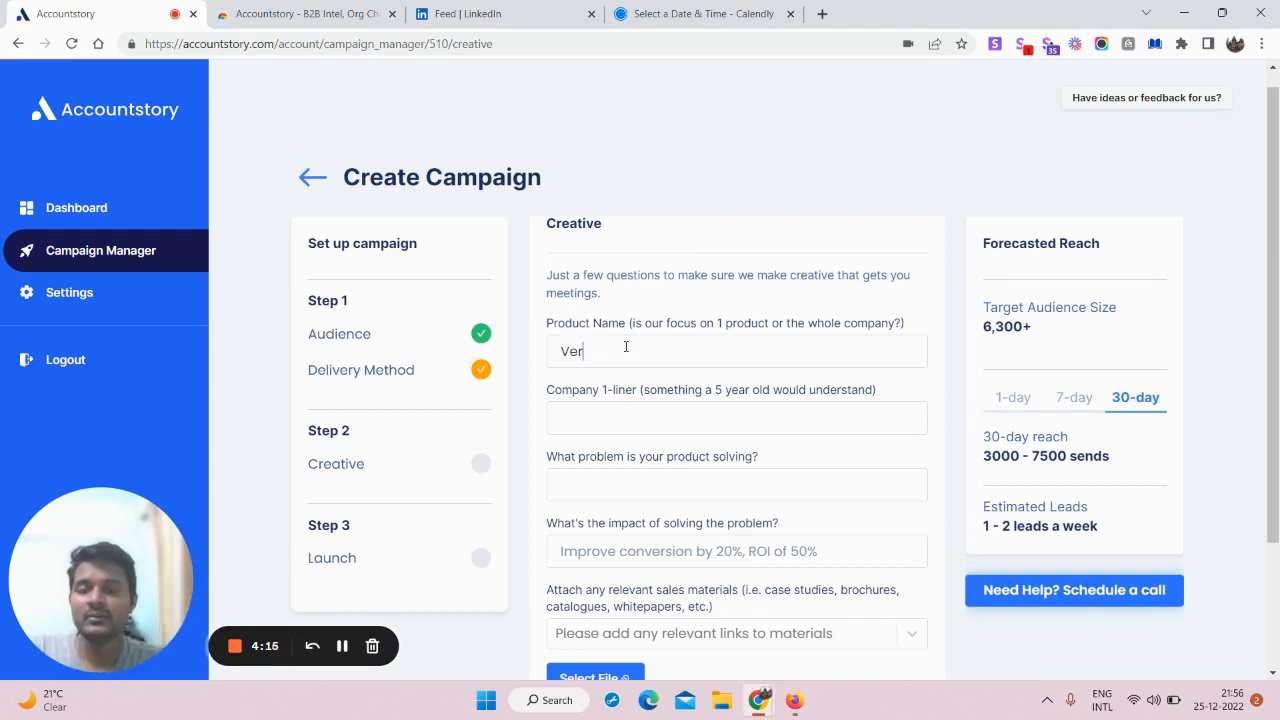
pyautogui.write('ified B2B Leads')
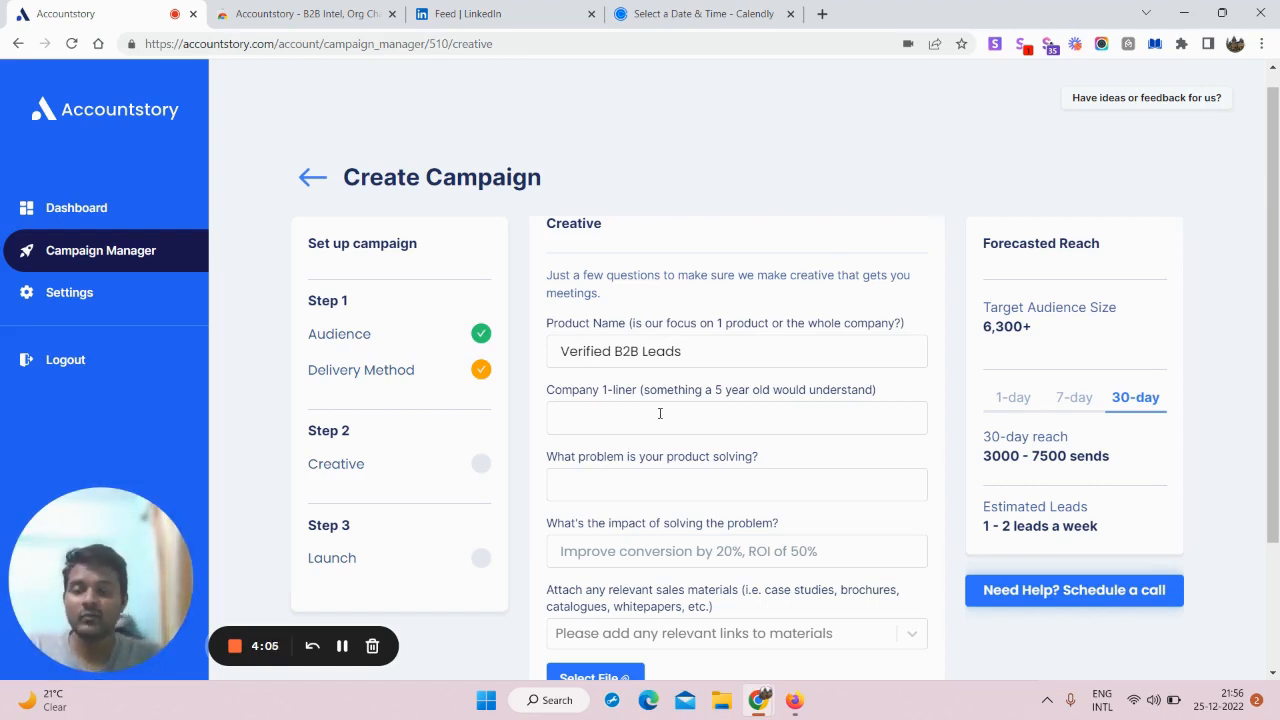
# Step: Set the company one-liner to 'afforadable marketing services'
pyautogui.click(660, 413)
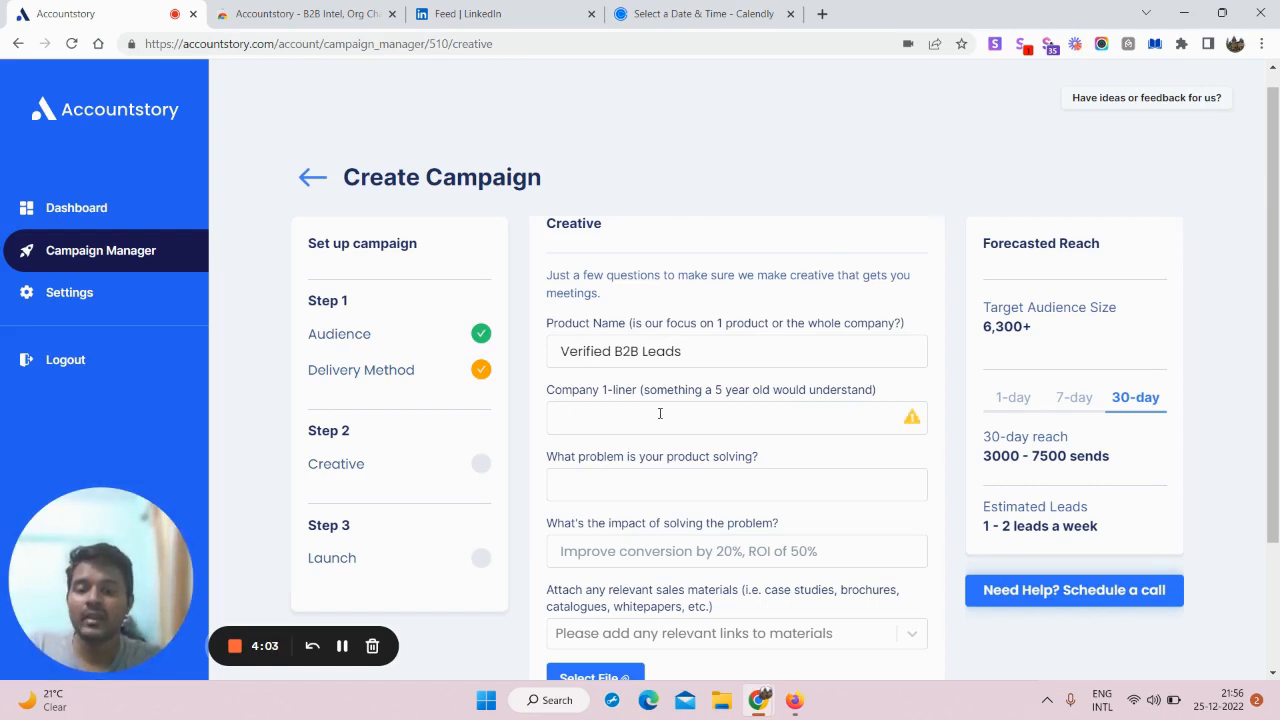
pyautogui.write('afforad')
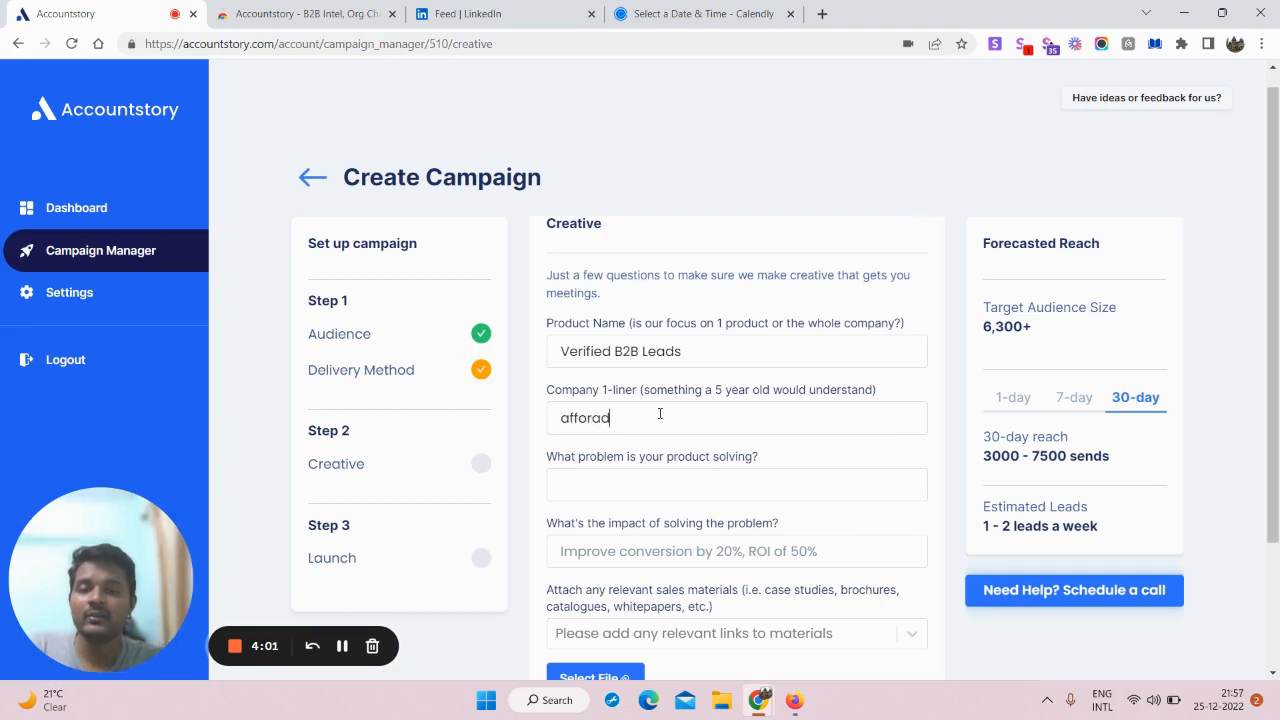
pyautogui.write('able marketing ')
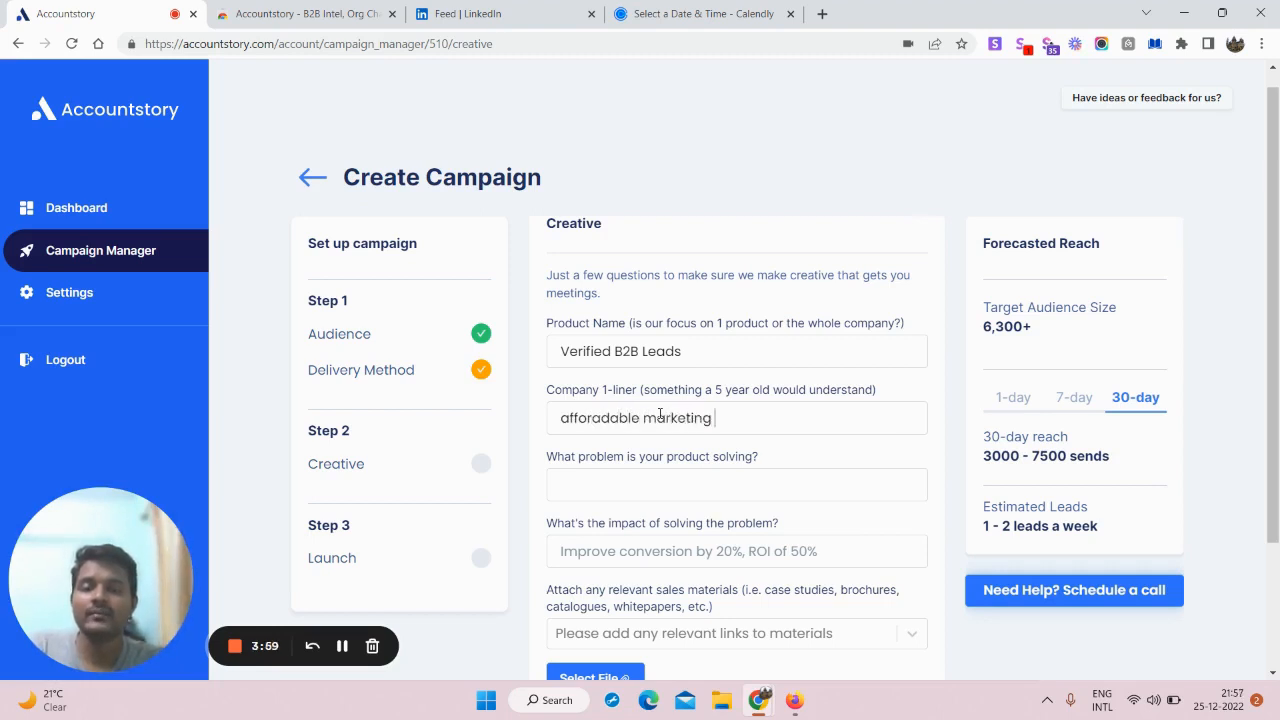
pyautogui.write('services')
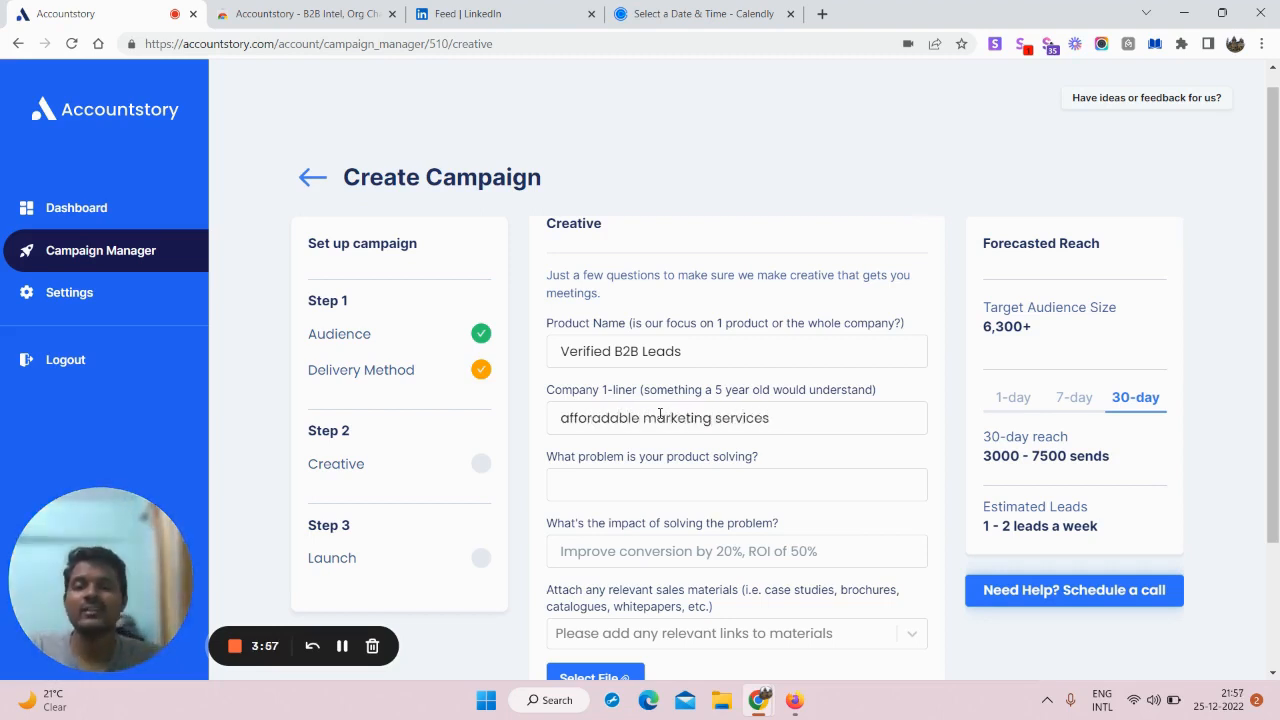
pyautogui.scroll(-1, 704, 354)
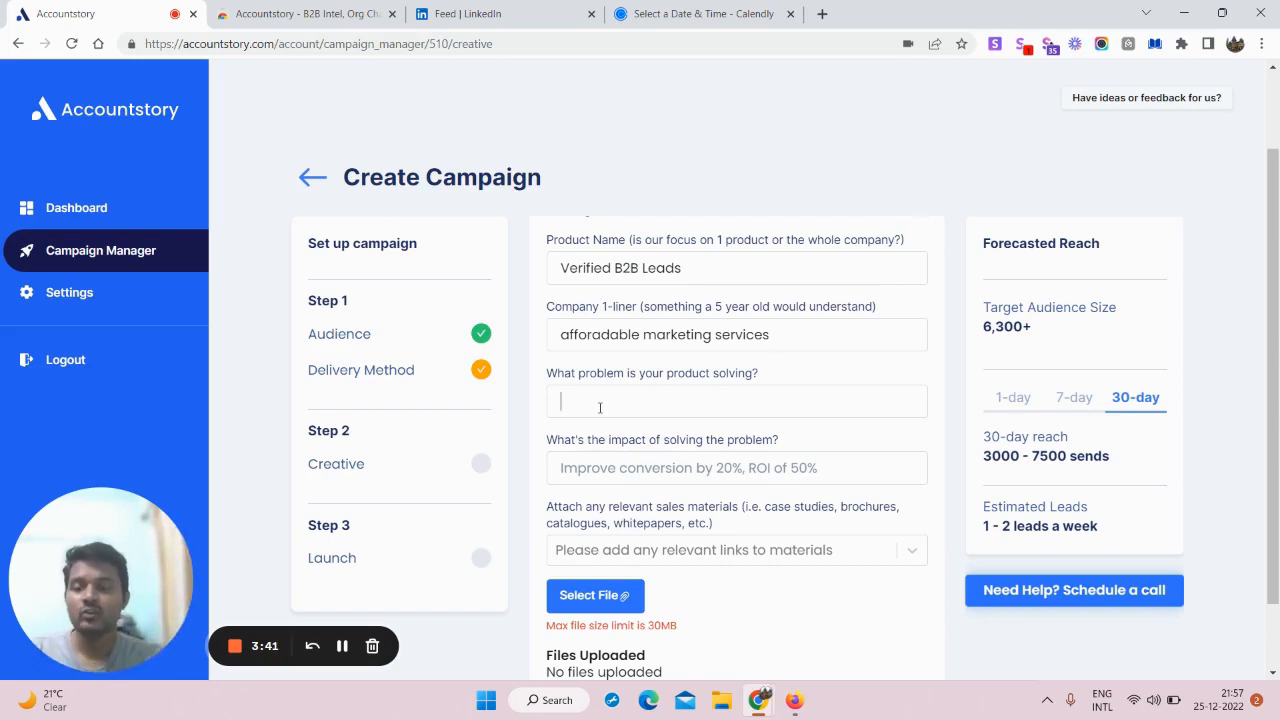
# Step: Enter 'Verified leads for selling products' as the problem the product solves
pyautogui.click(600, 408)
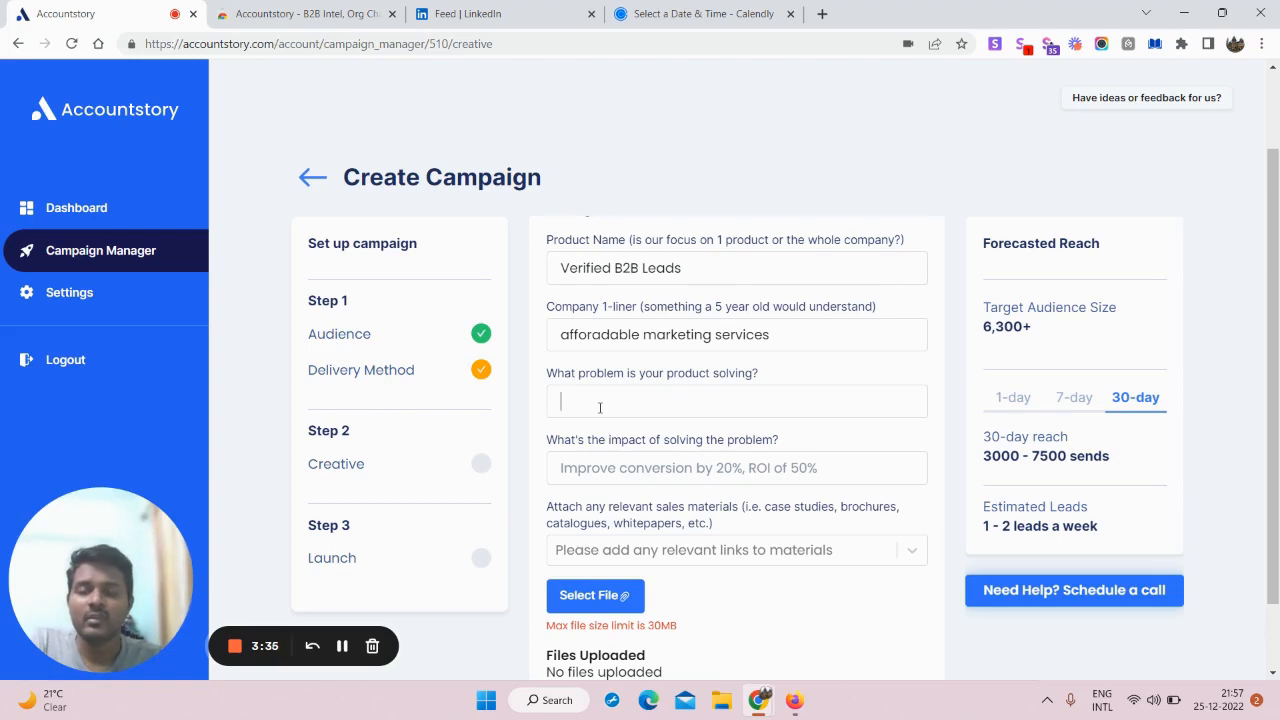
pyautogui.write('V')
pyautogui.press('BackSpace')
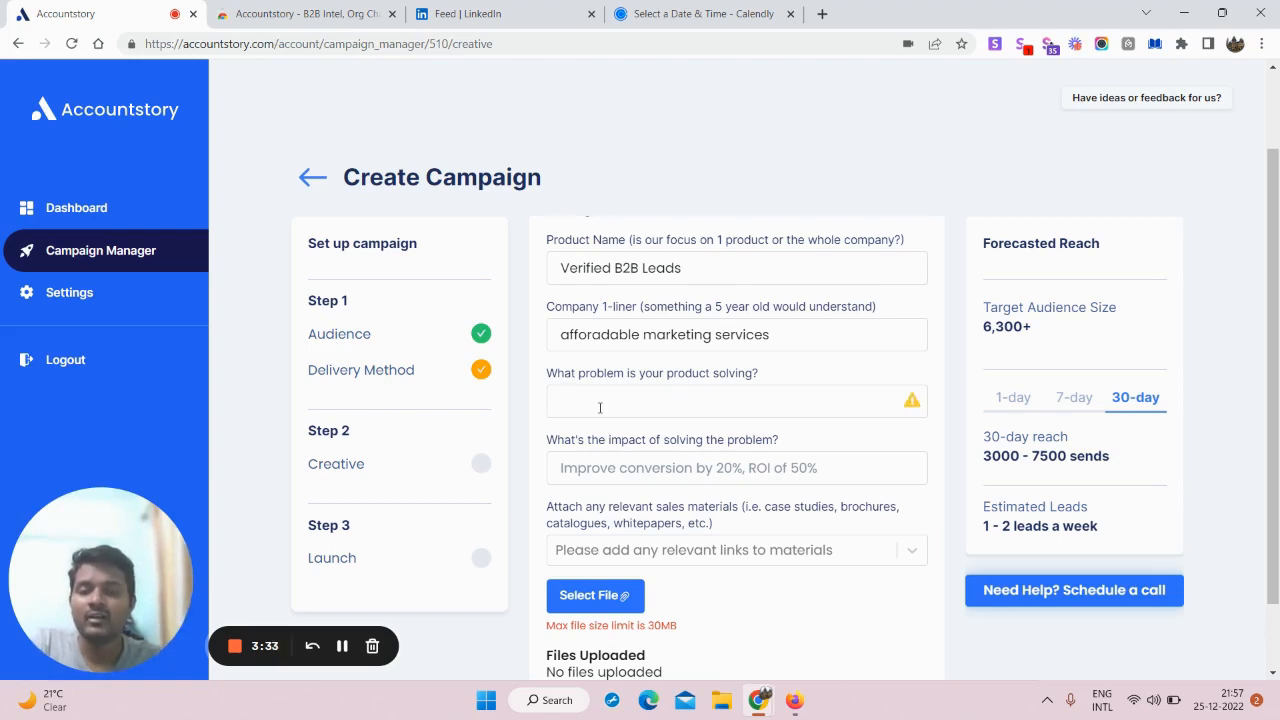
pyautogui.write('Verified le')
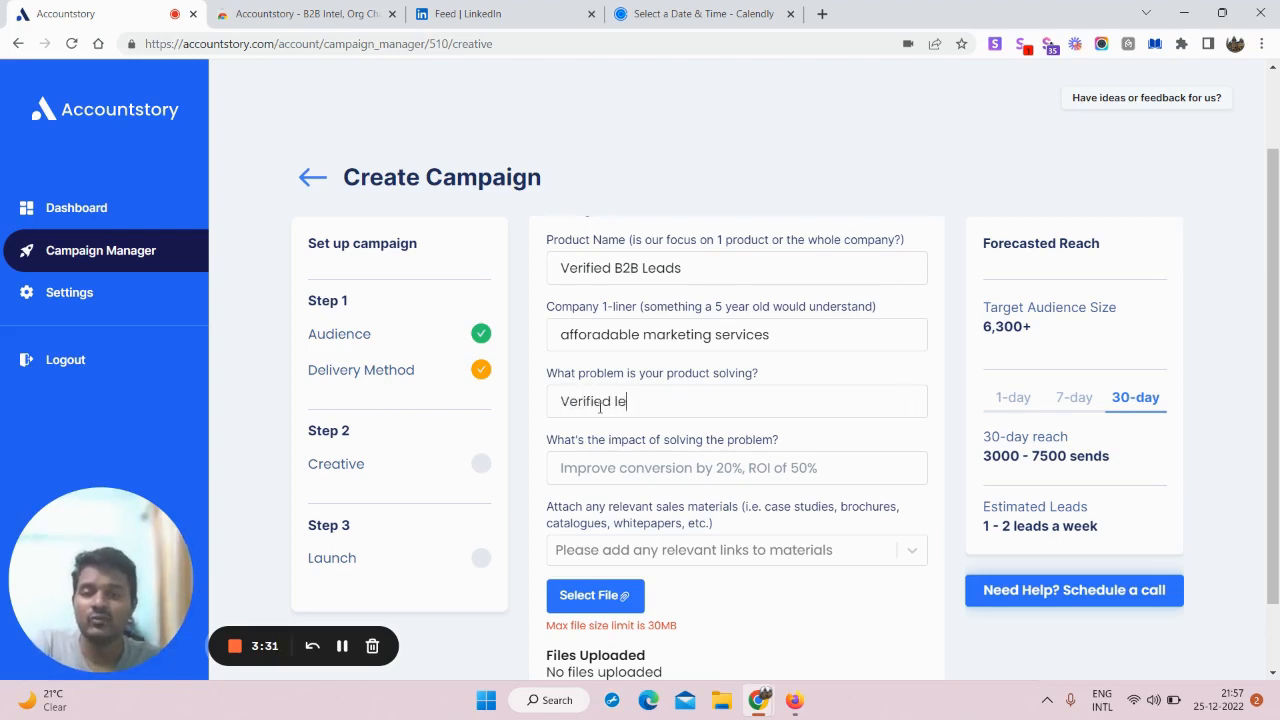
pyautogui.write('ads for g')
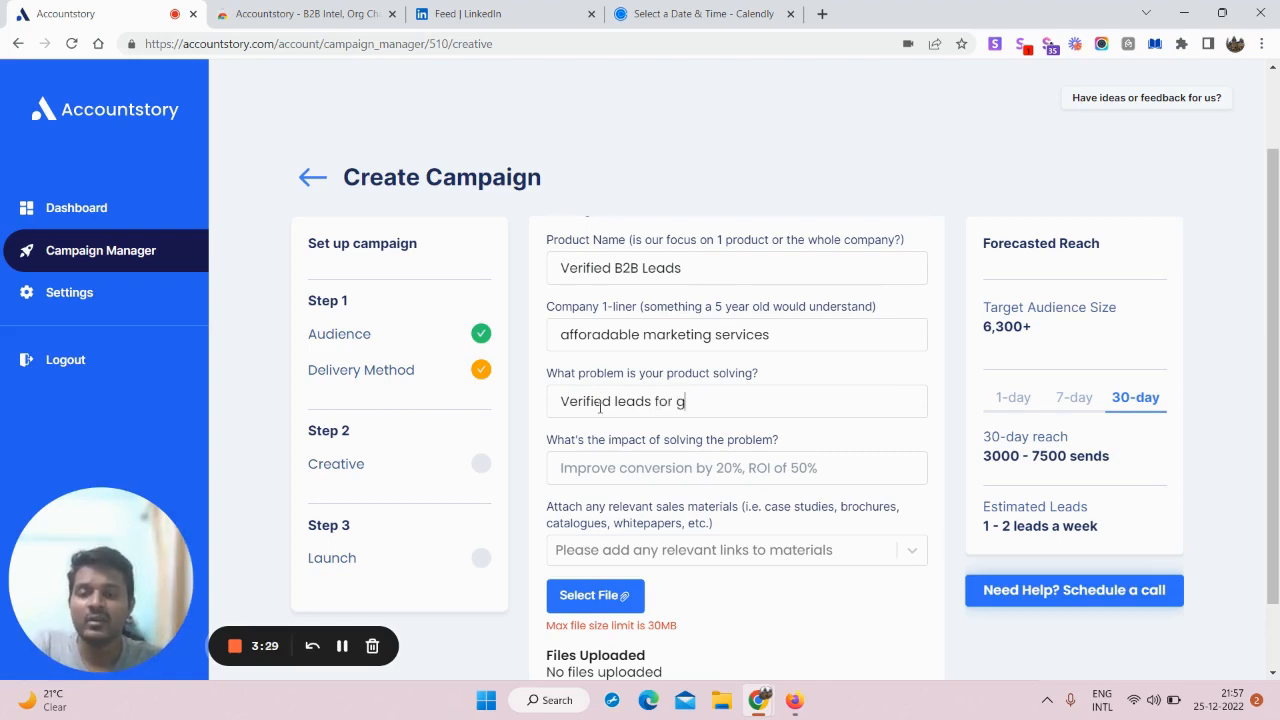
pyautogui.press('BackSpace')
pyautogui.write('selli')
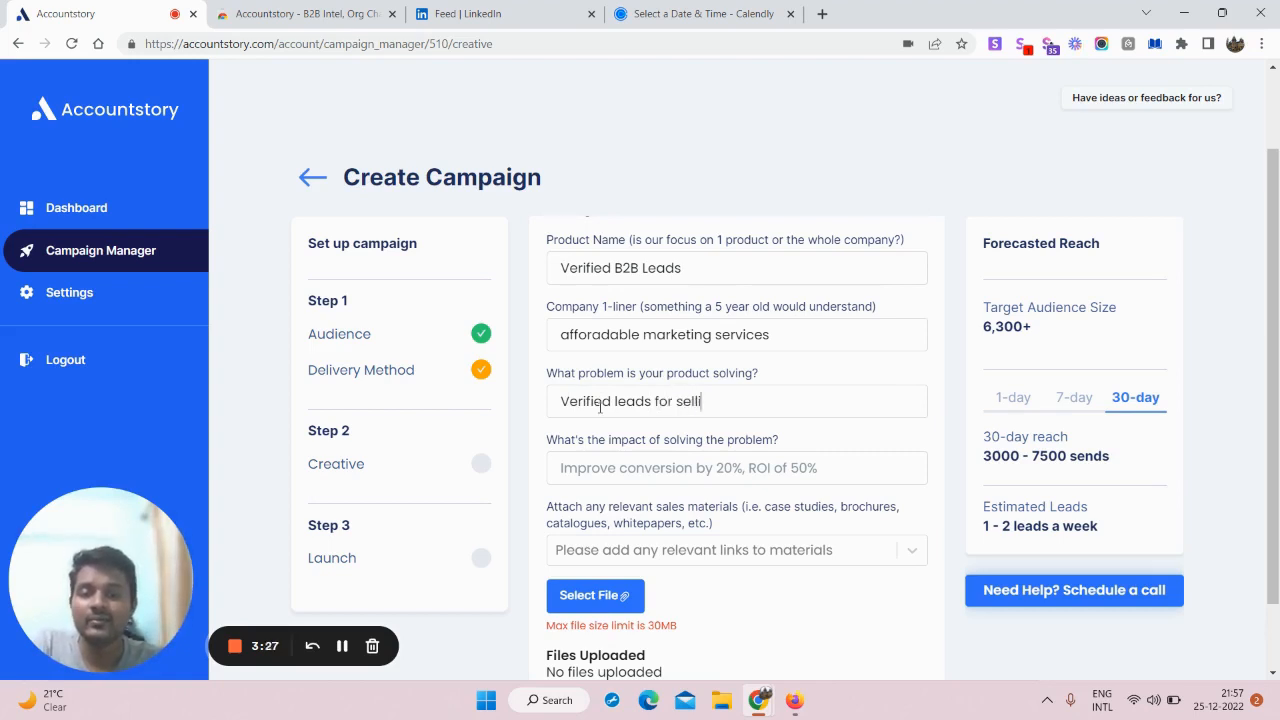
pyautogui.write('ng products')
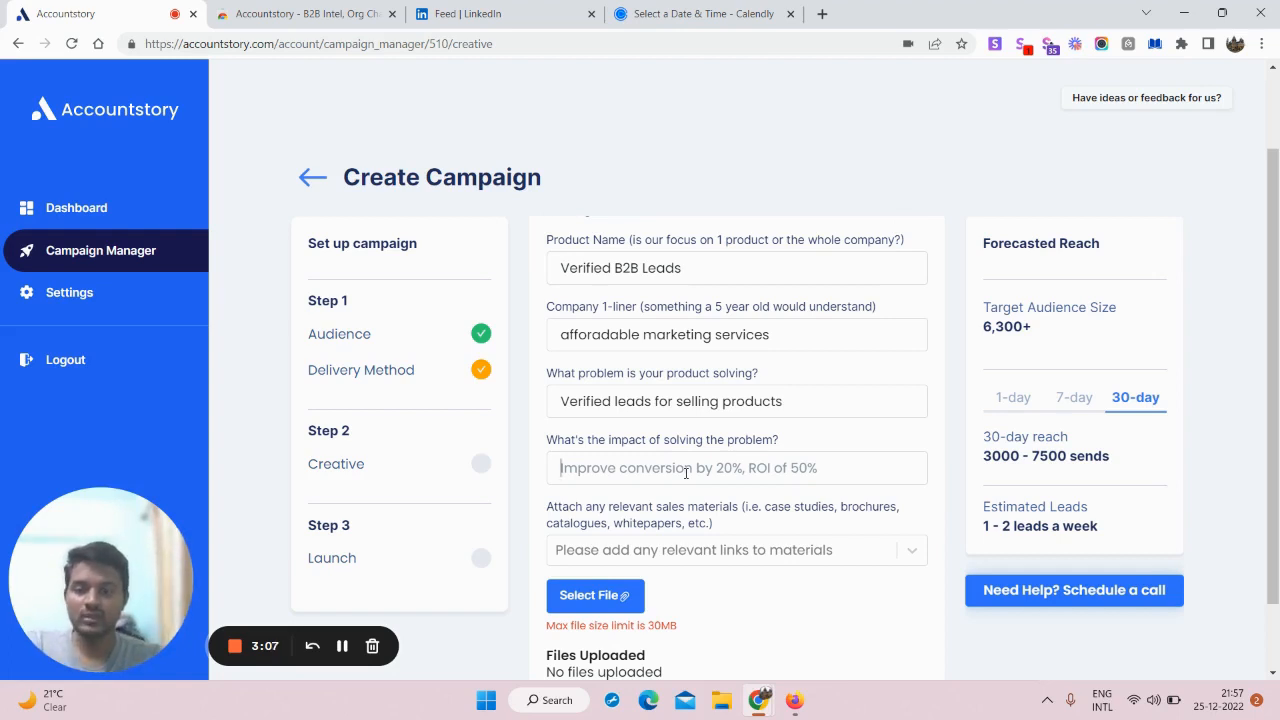
# Step: Enter 'Ability to book more meetings' as the impact
pyautogui.write('Ability')
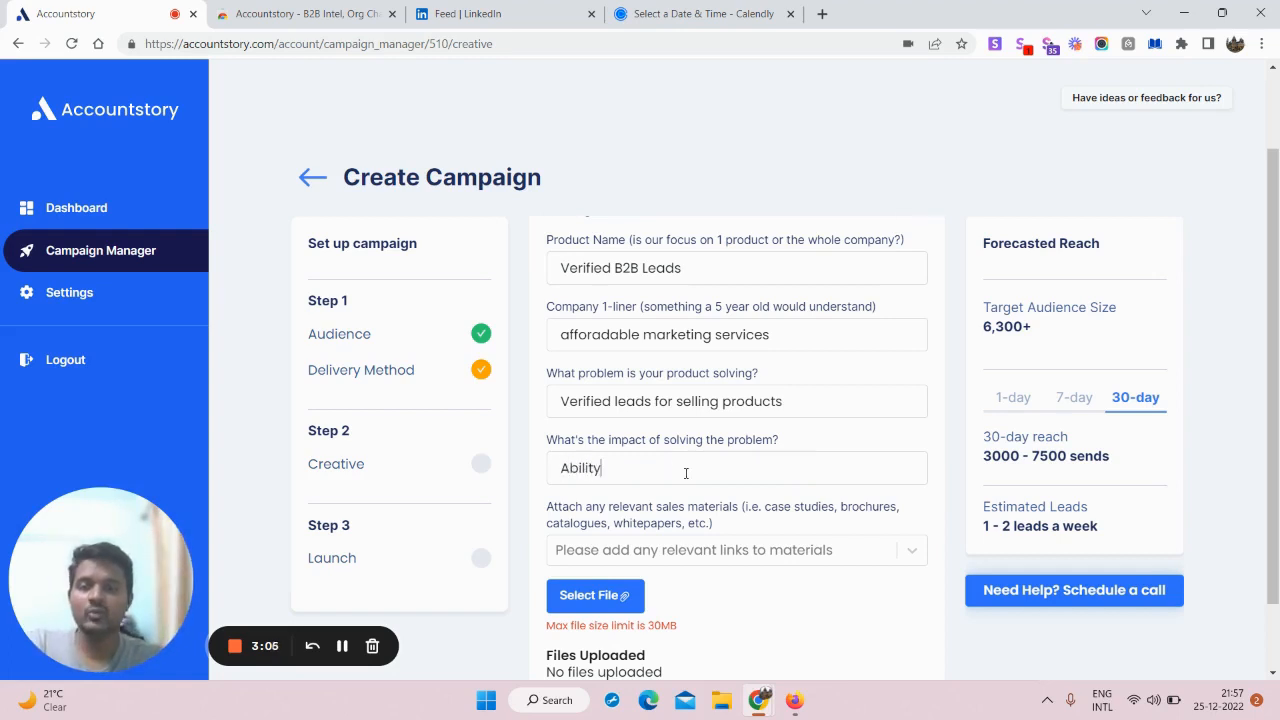
pyautogui.write(' to book more ')
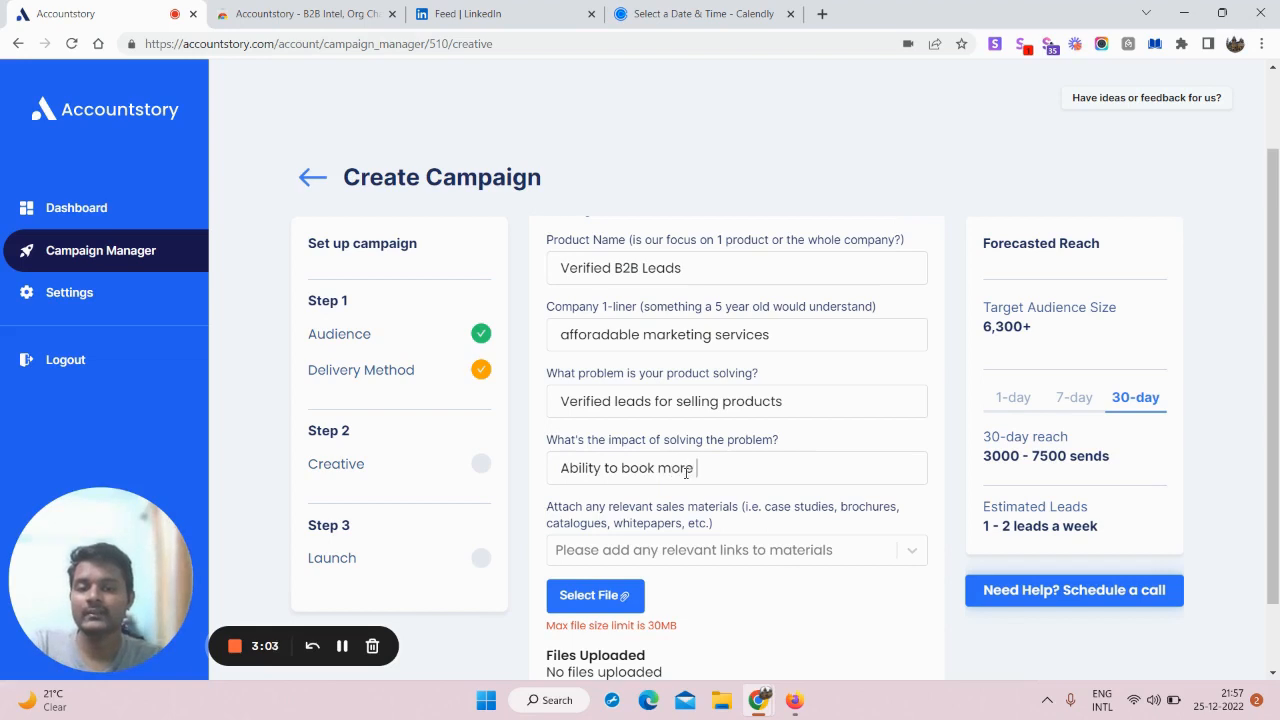
pyautogui.write('meetings')
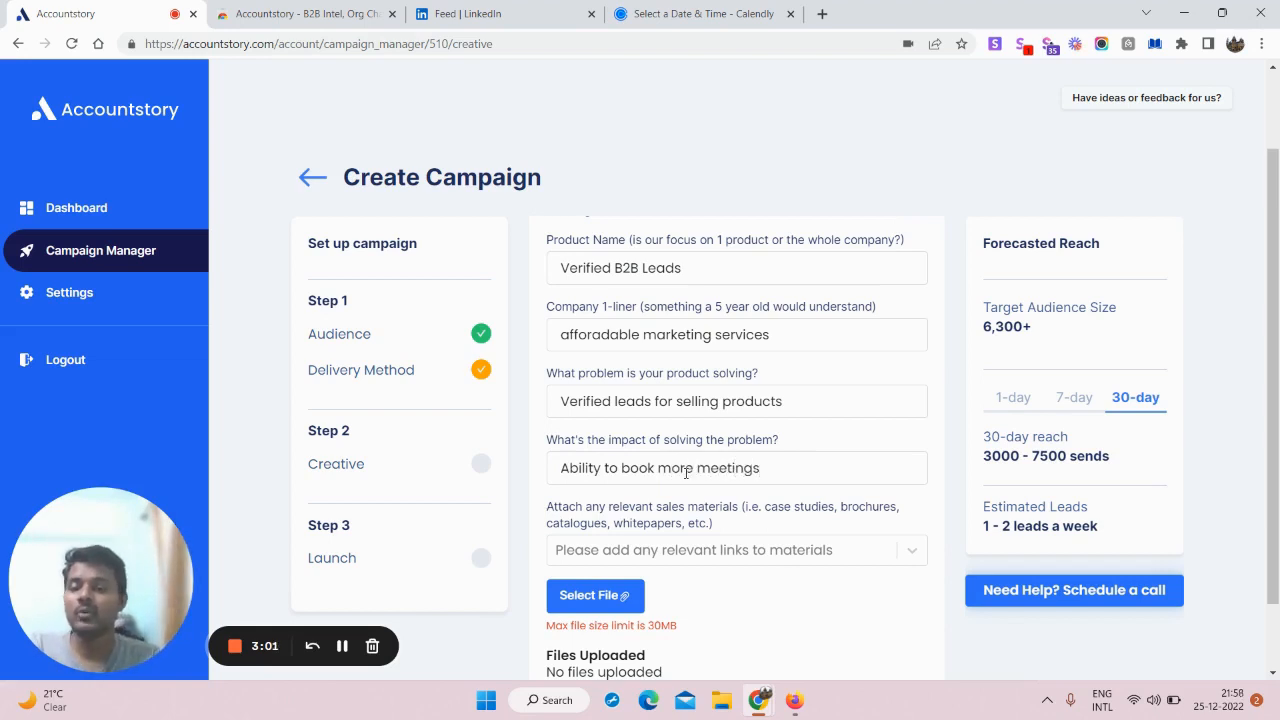
pyautogui.scroll(-2, 795, 400)
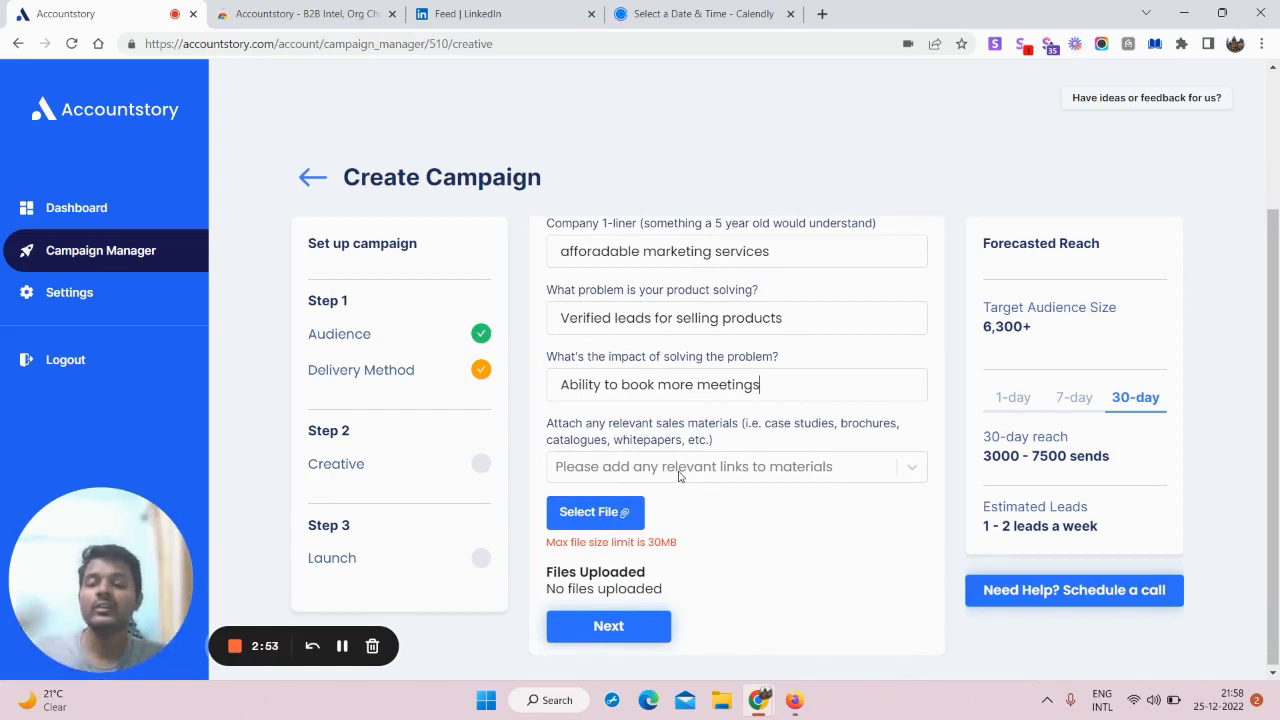
pyautogui.scroll(-1, 659, 492)
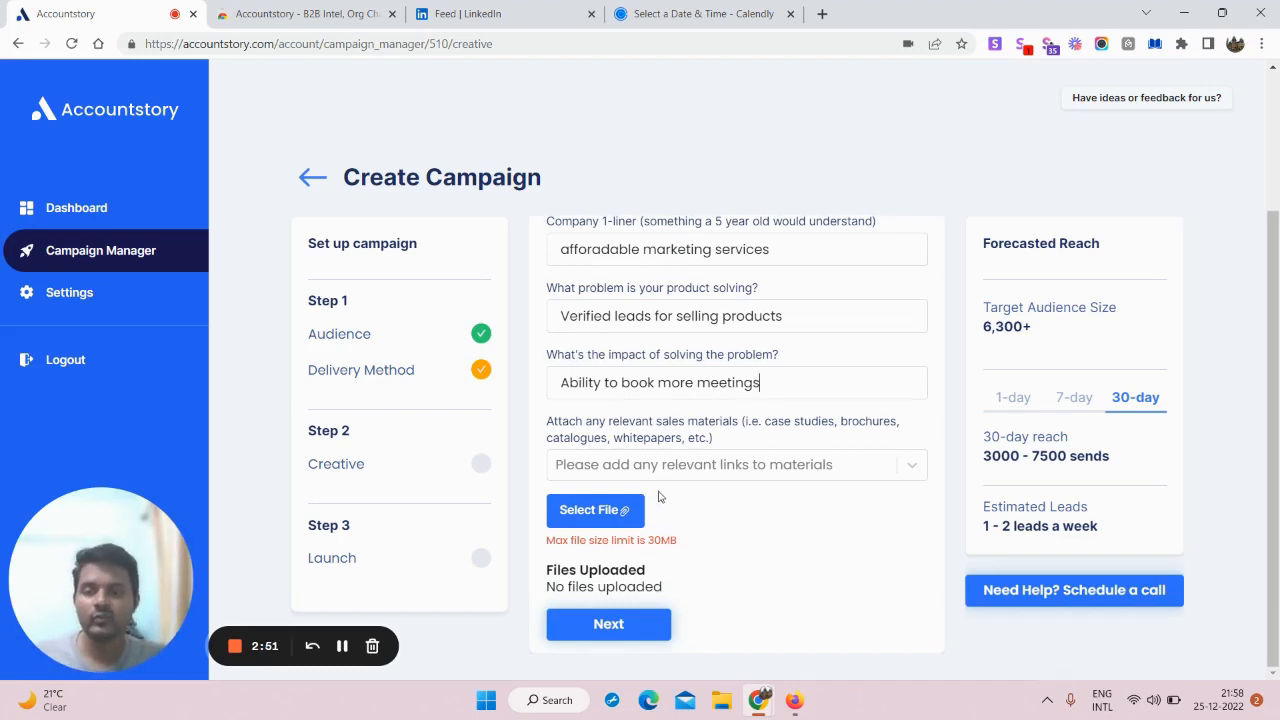
# Step: Save the Creative step and answer the success question with 'More meetings atleast 2 per week'
pyautogui.click(619, 627)
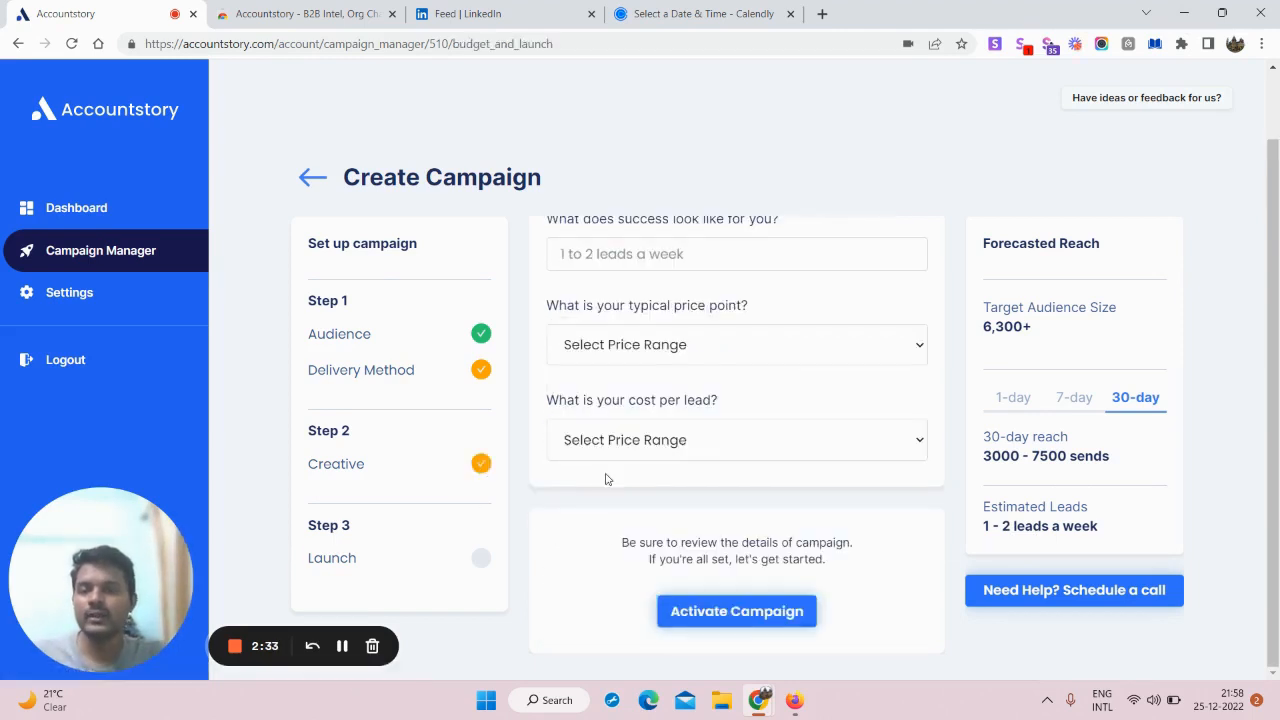
pyautogui.scroll(1, 740, 427)
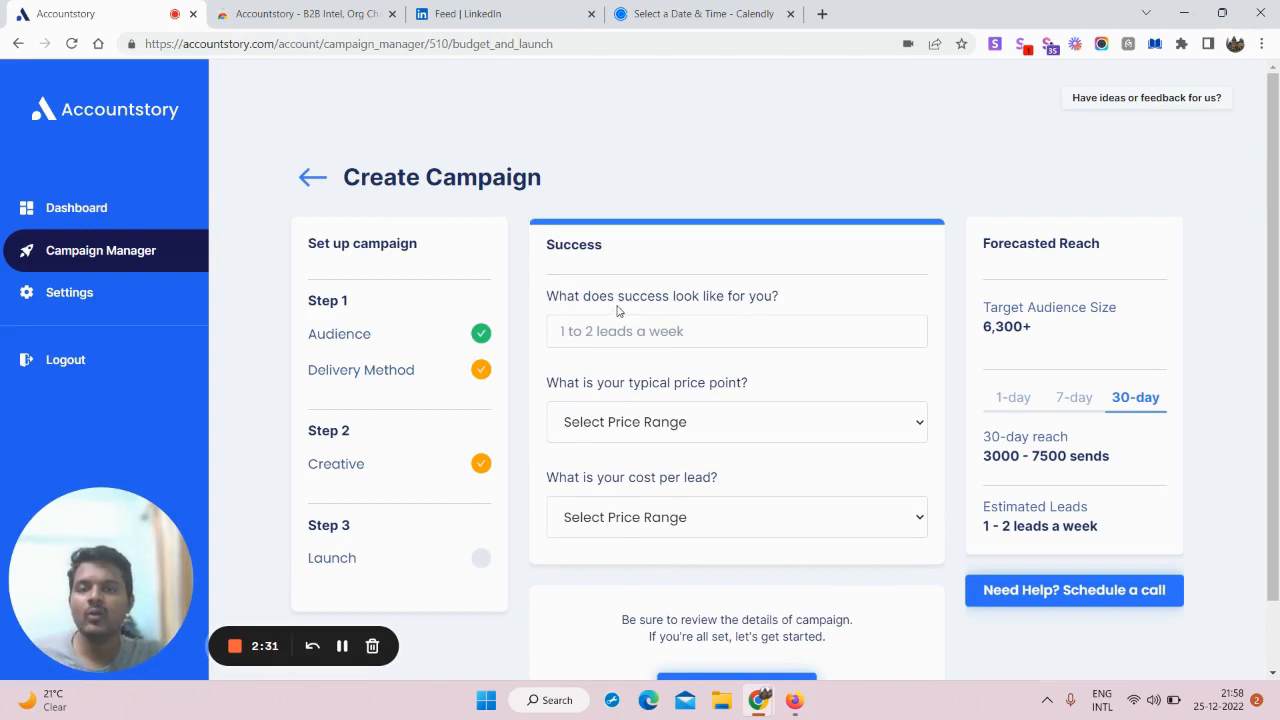
pyautogui.click(667, 336)
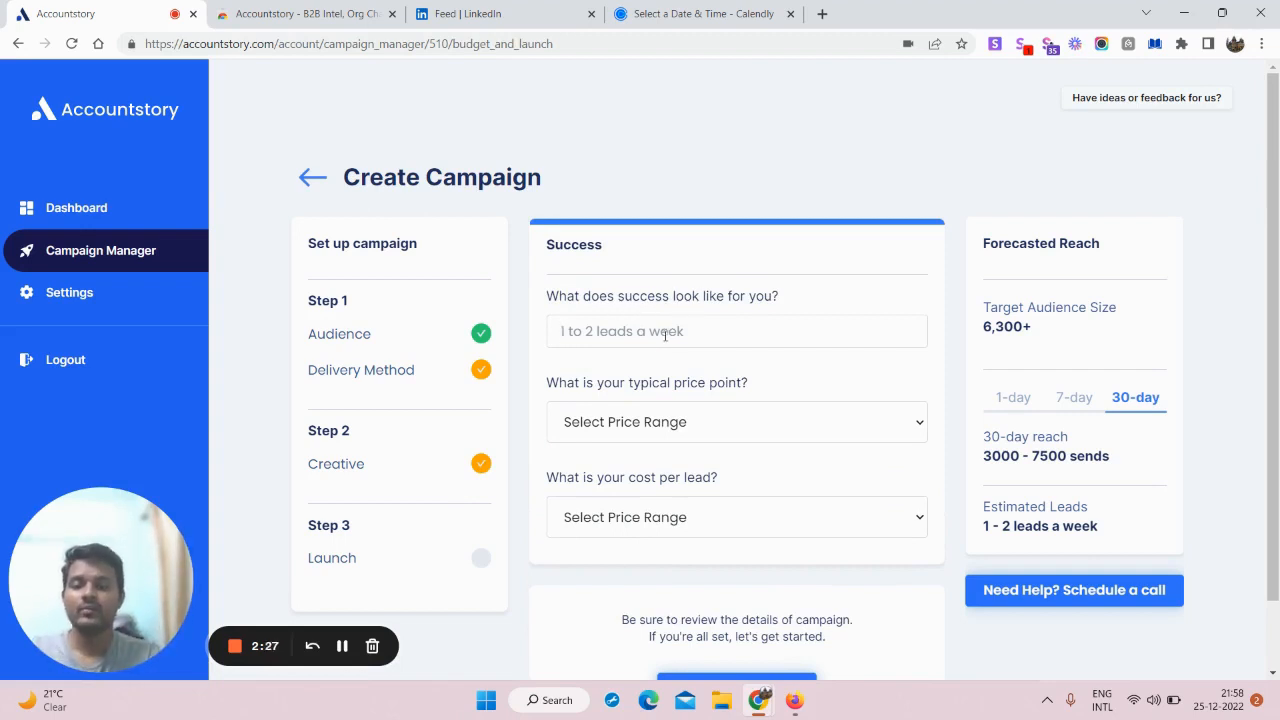
pyautogui.write('Mod')
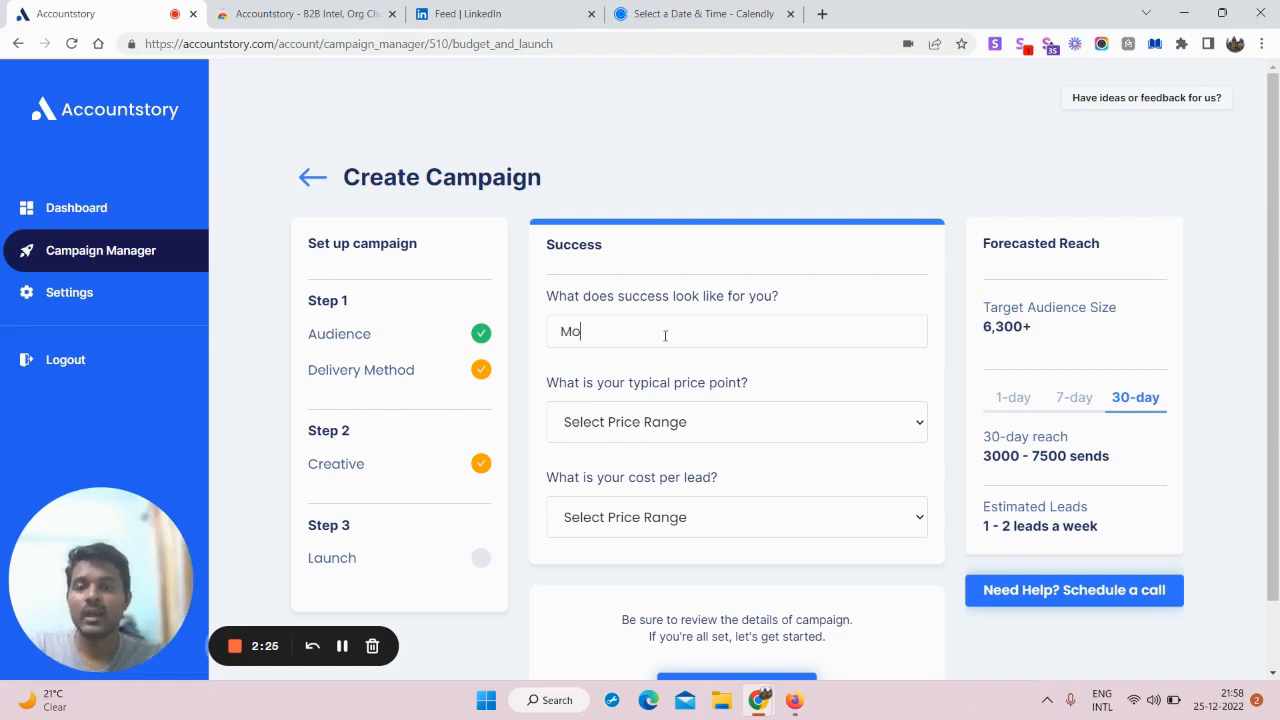
pyautogui.press('BackSpace')
pyautogui.write('re meeti')
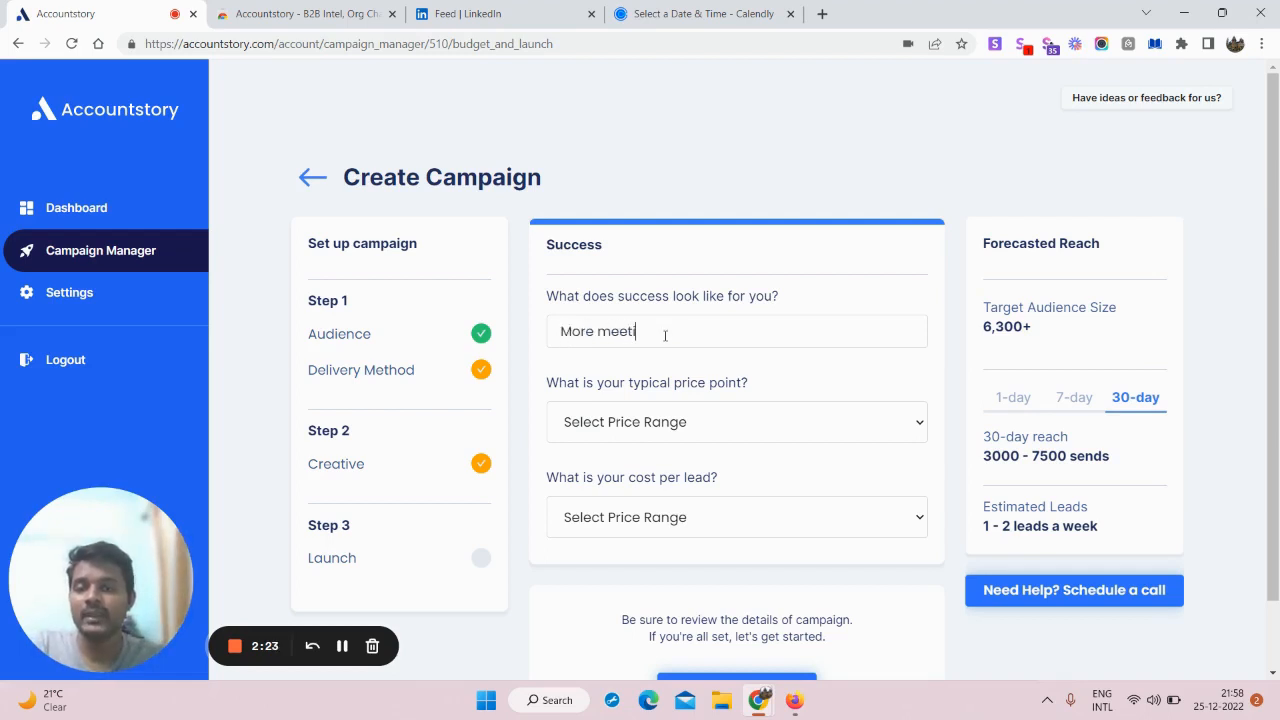
pyautogui.write('ngs atlea')
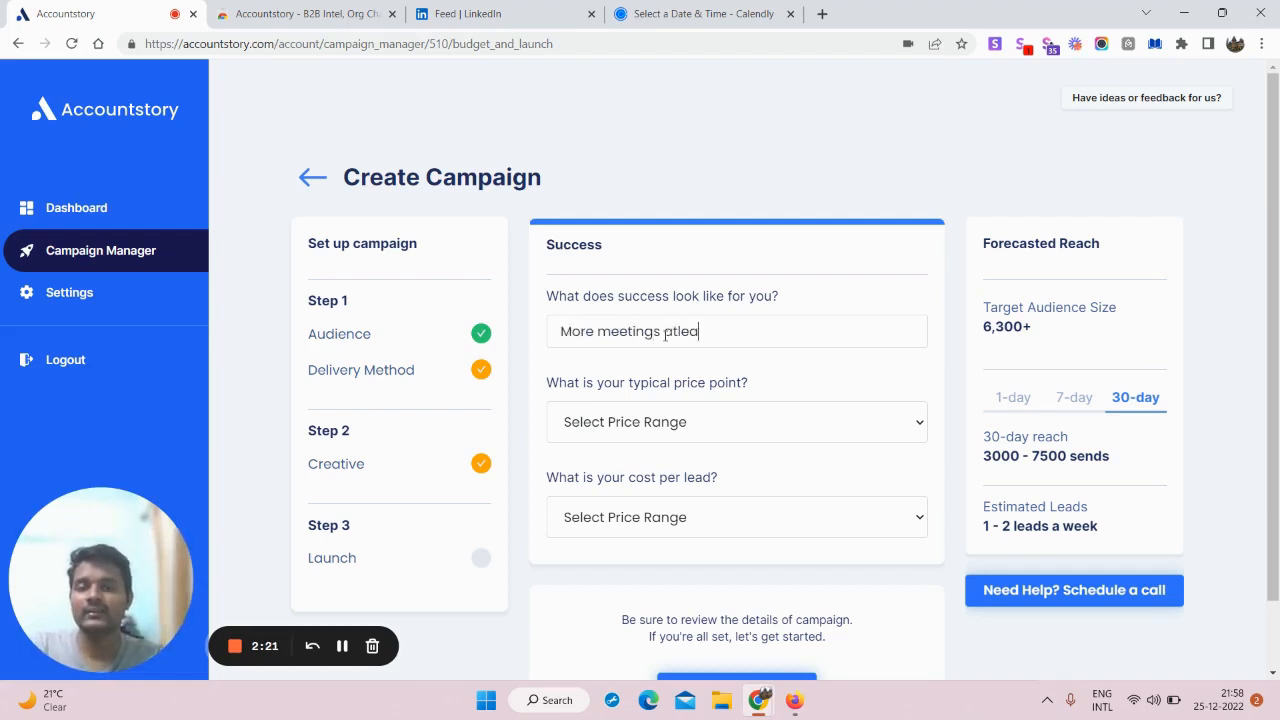
pyautogui.write('st 2 per week')
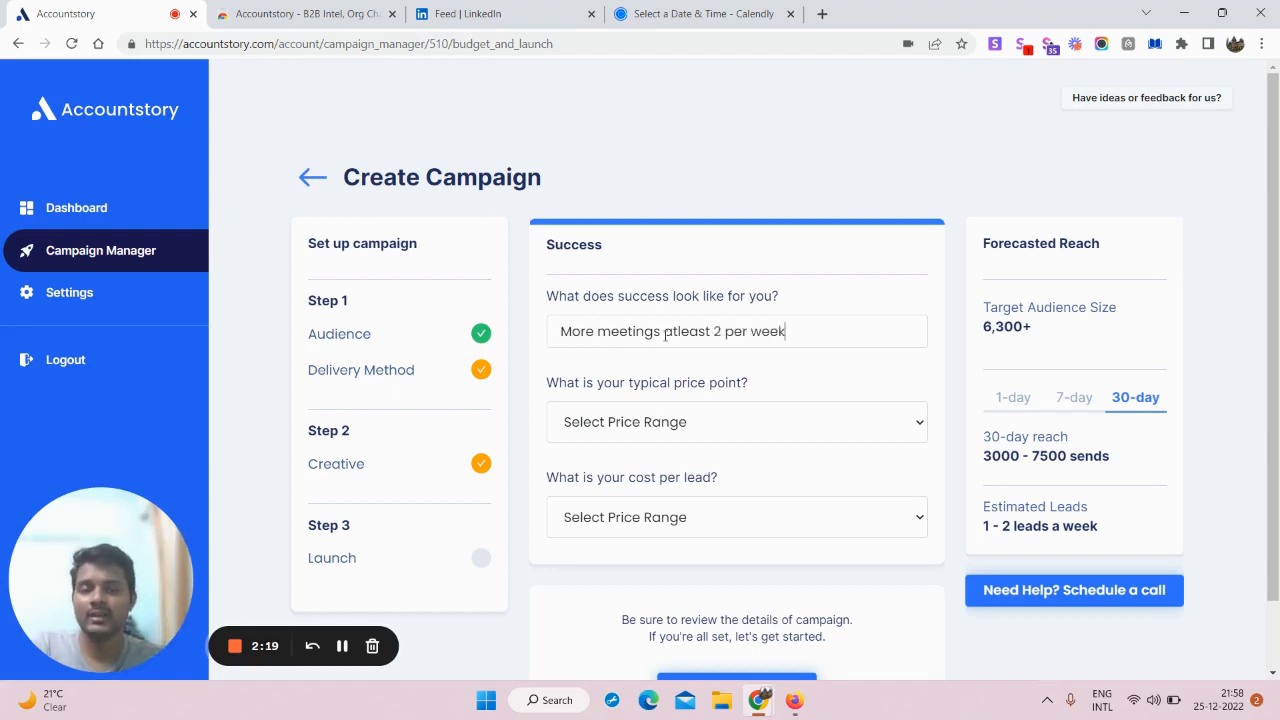
# Step: Choose 'Under $1K per month' as the typical price point and 'Under $50' as cost per lead
pyautogui.click(739, 422)
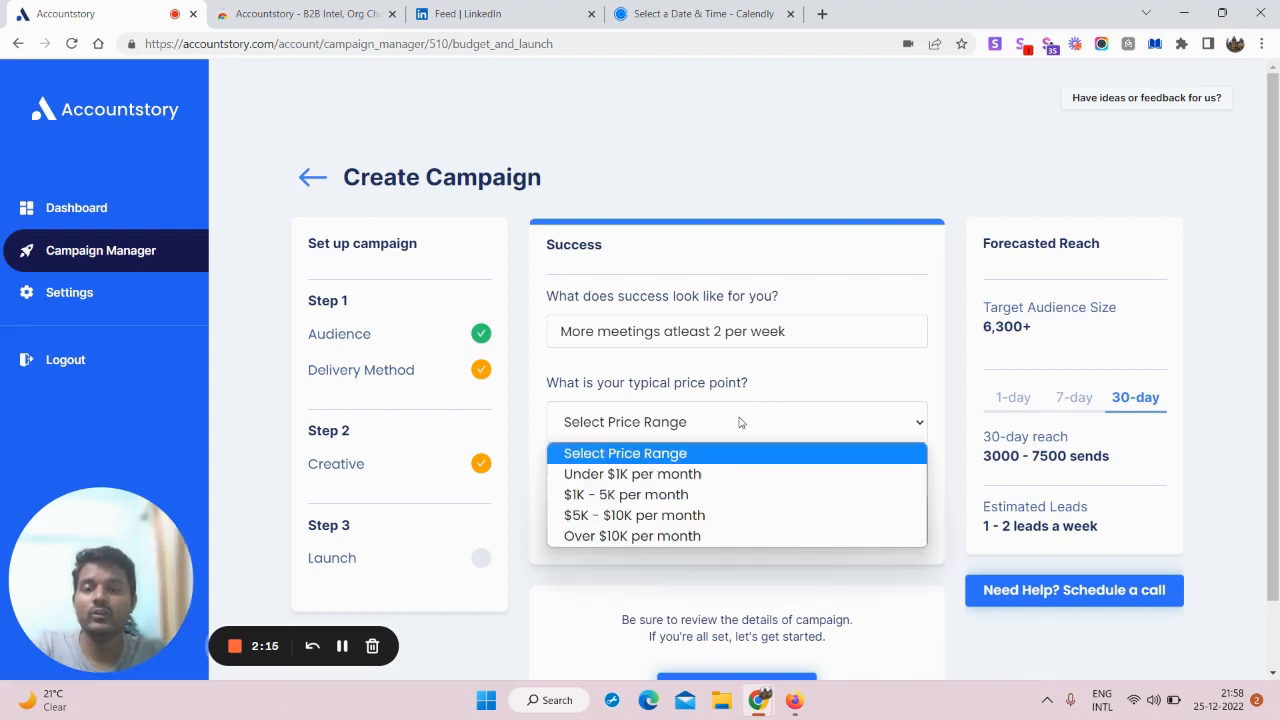
pyautogui.click(688, 474)
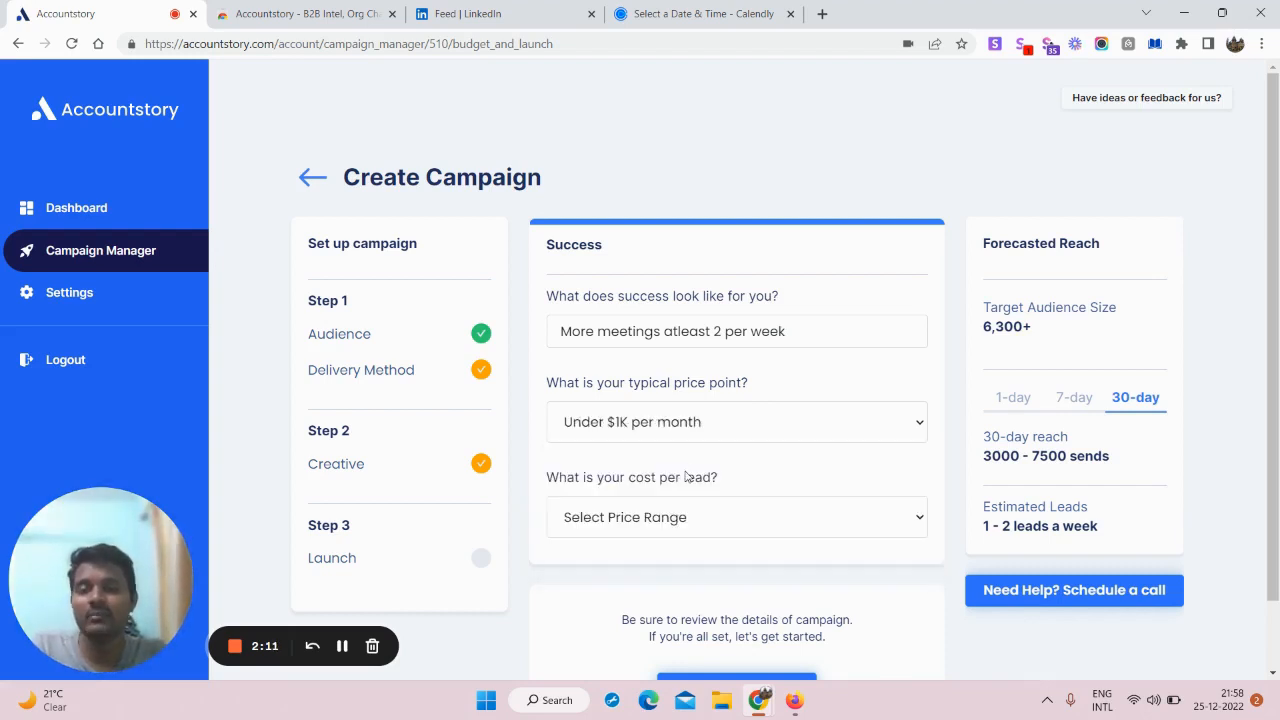
pyautogui.click(674, 436)
pyautogui.click(672, 444)
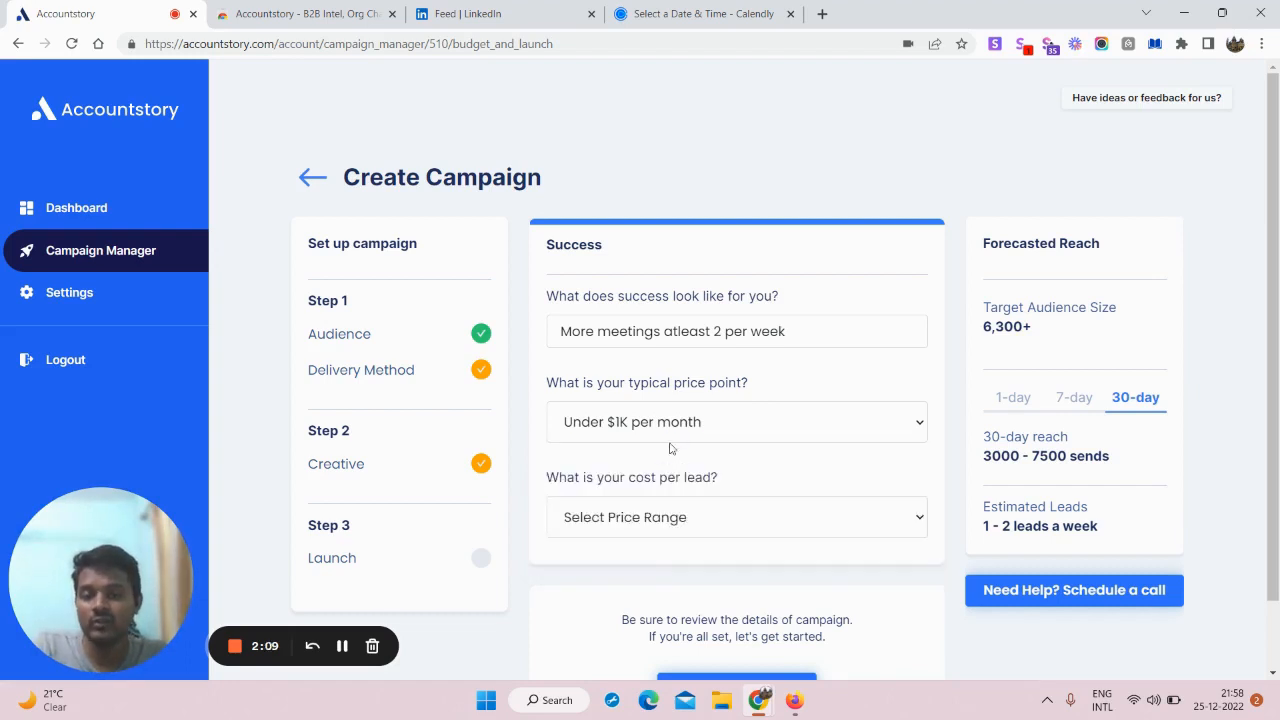
pyautogui.click(632, 519)
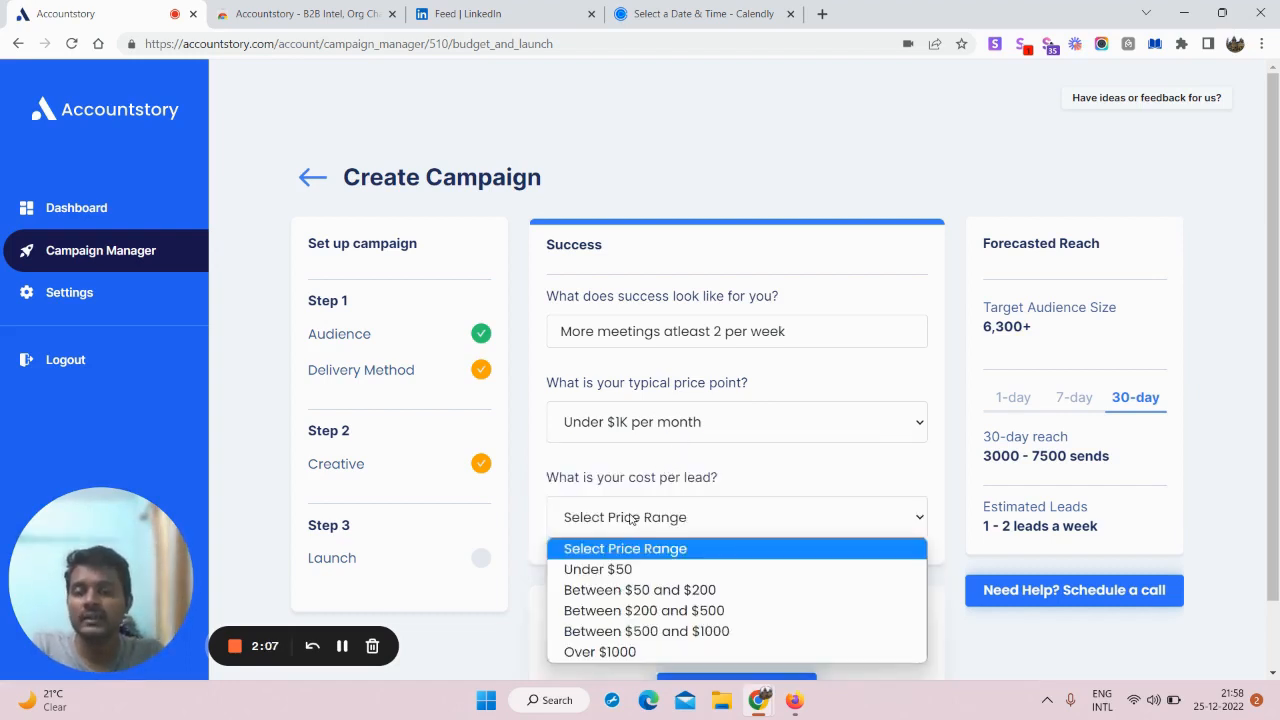
pyautogui.click(620, 570)
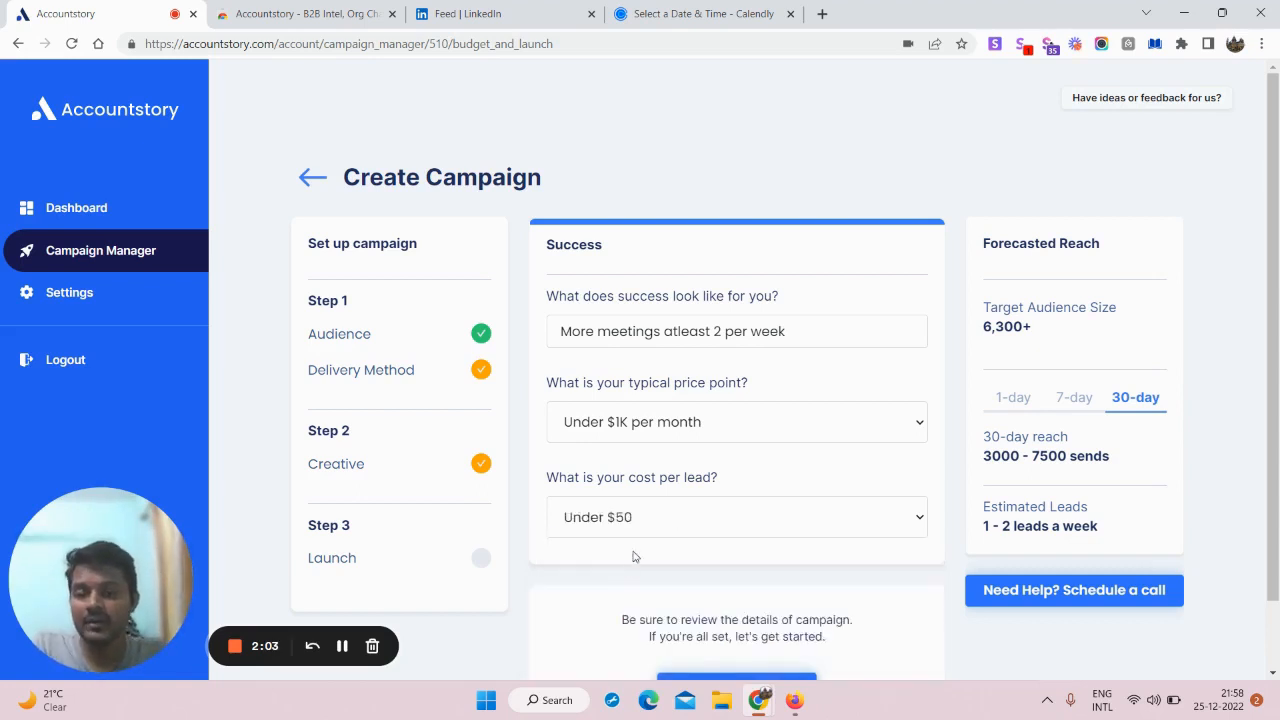
pyautogui.scroll(-2, 630, 555)
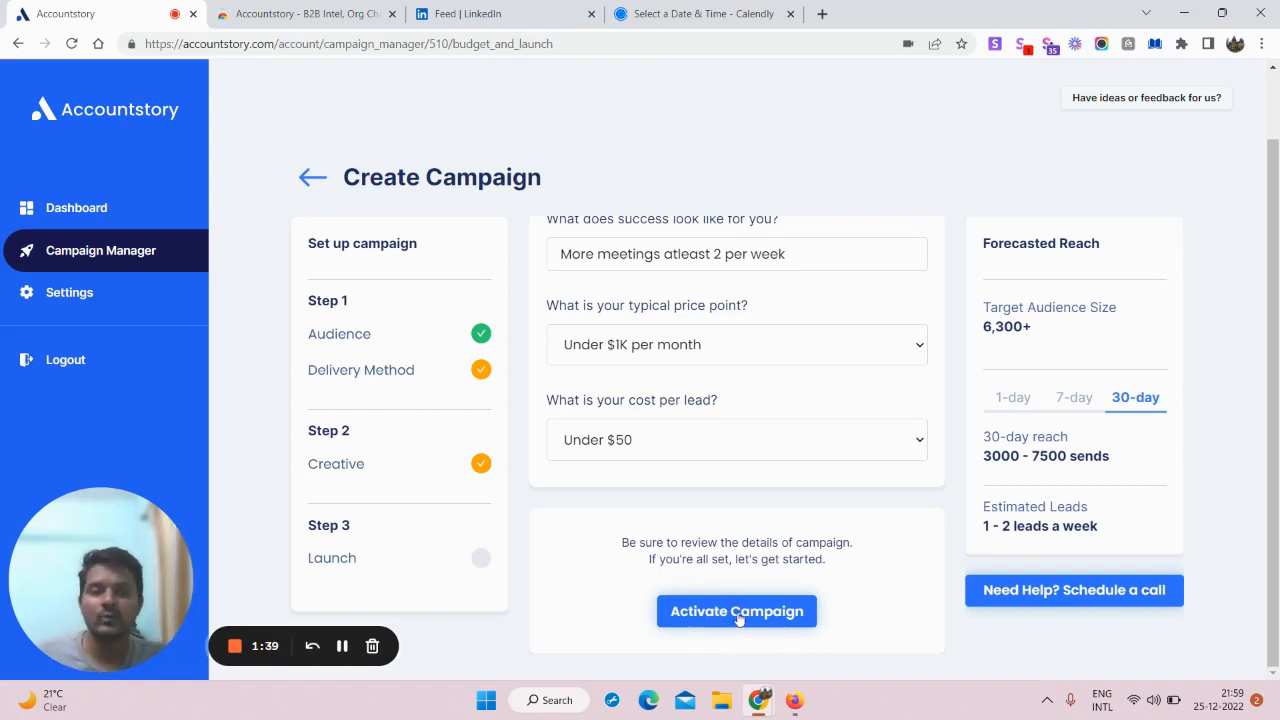
# Step: Activate the campaign and check that its status tracker shows In Review
pyautogui.click(740, 618)
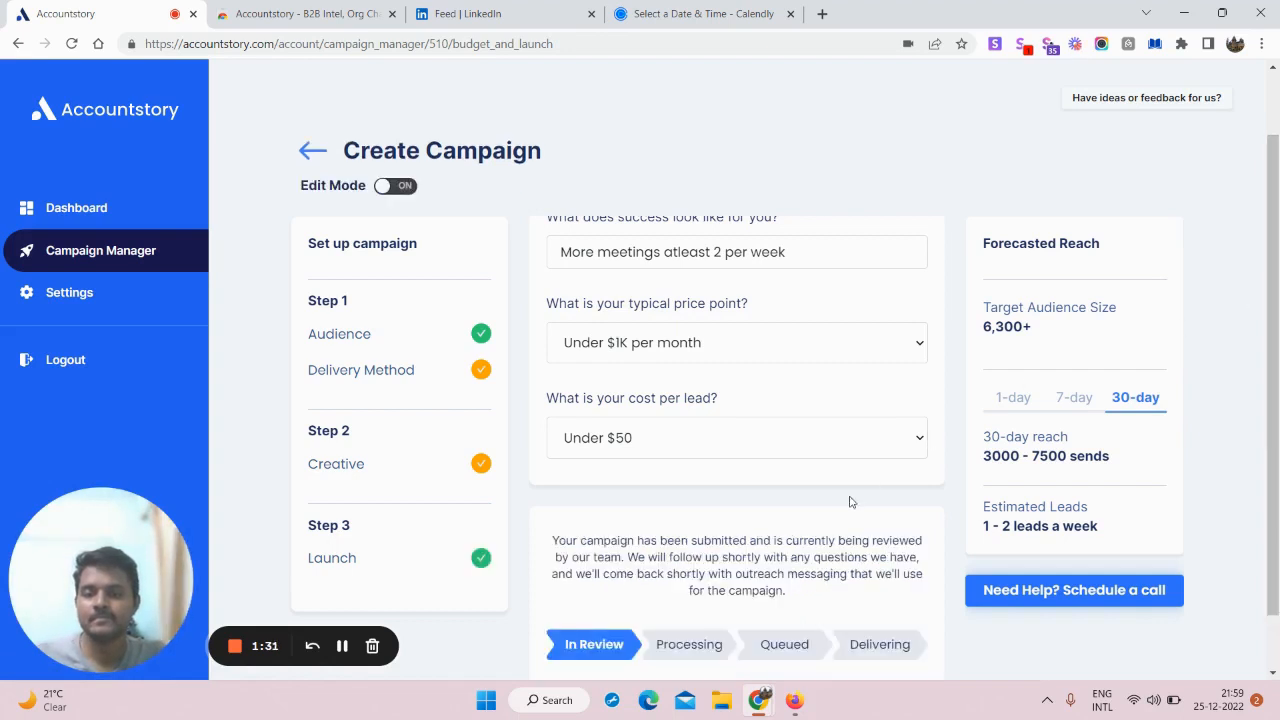
pyautogui.scroll(1, 638, 635)
pyautogui.scroll(-1, 695, 558)
pyautogui.scroll(-1, 695, 558)
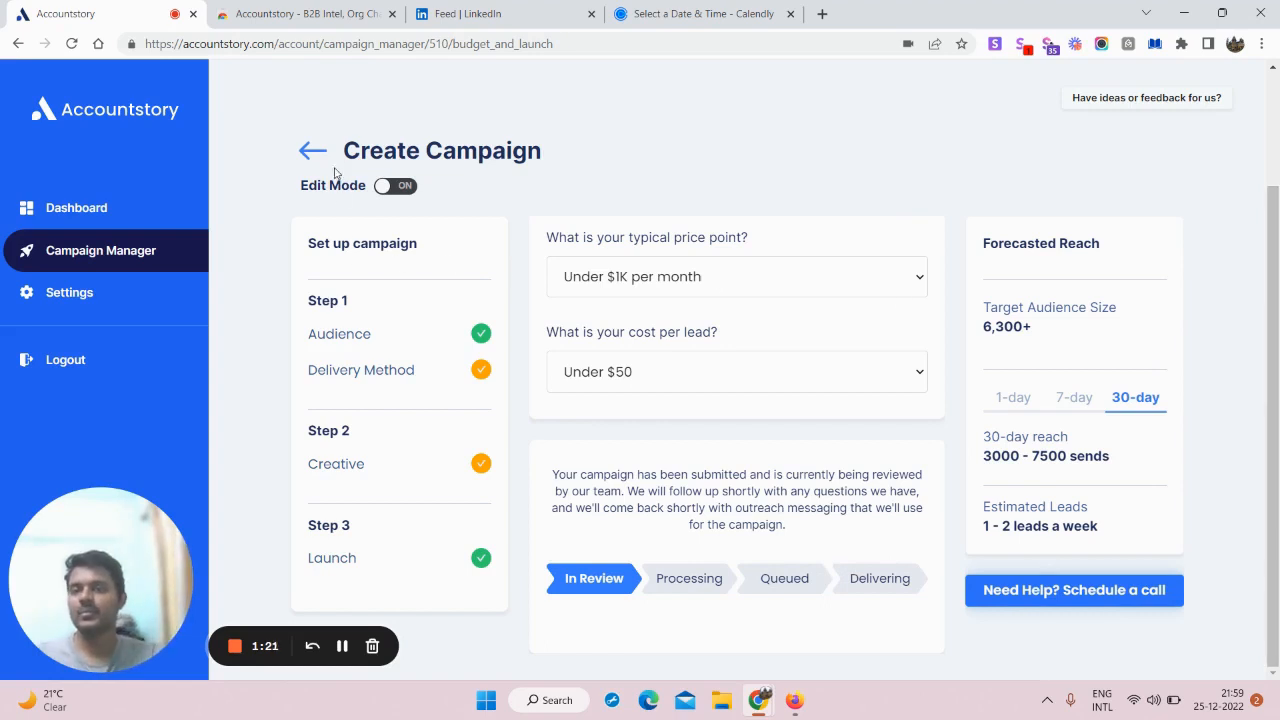
# Step: Exit the campaign editor and return to the Accountstory Dashboard
pyautogui.click(161, 247)
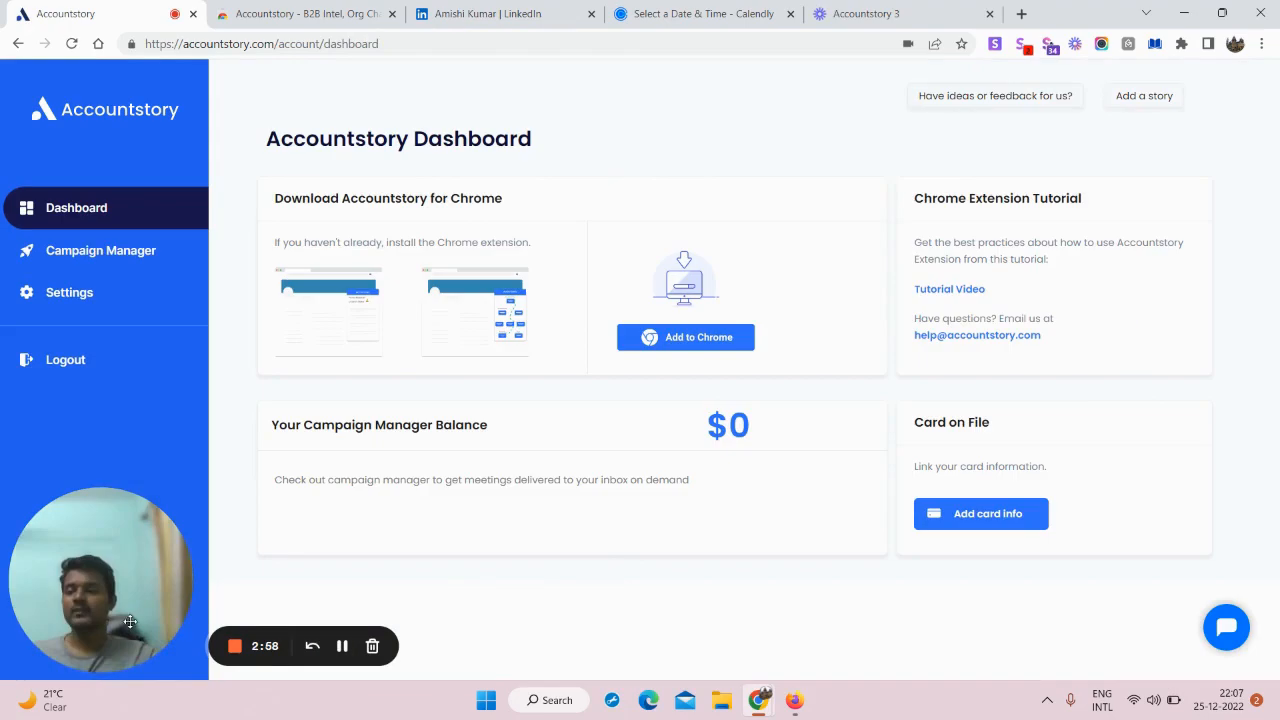
pyautogui.moveTo(130, 621); pyautogui.dragTo(520, 503)
pyautogui.click(513, 502)
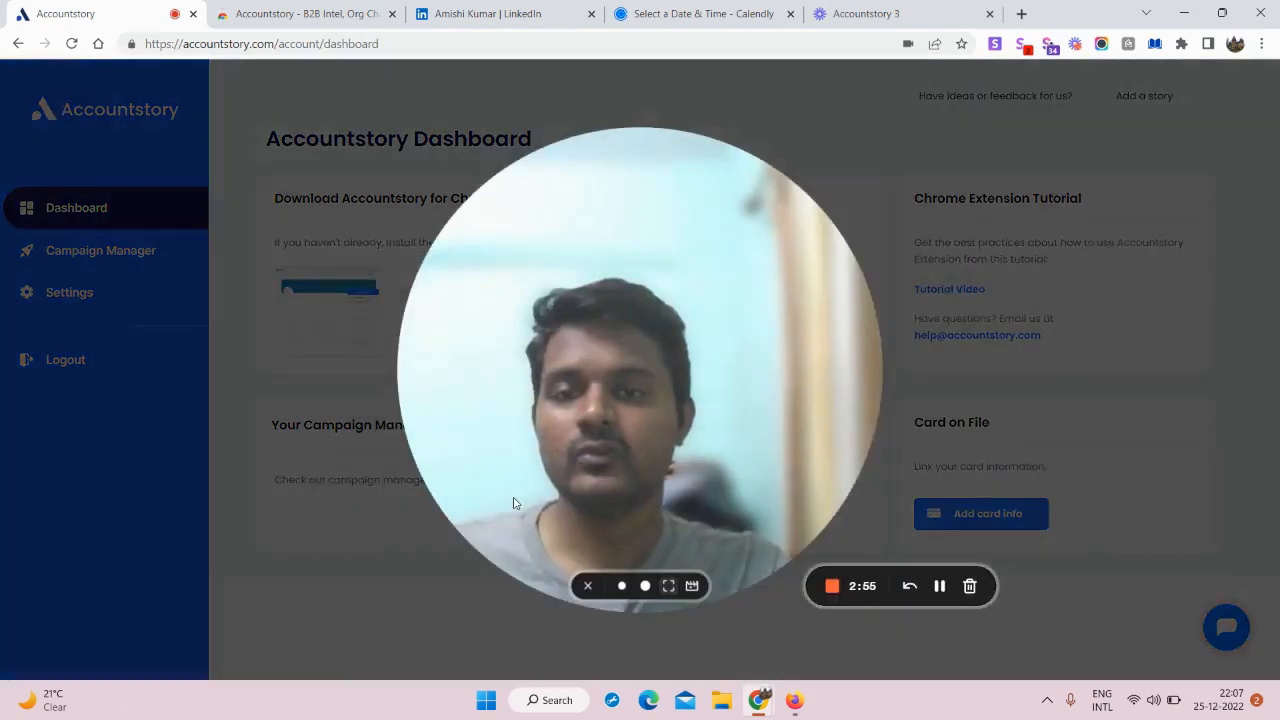